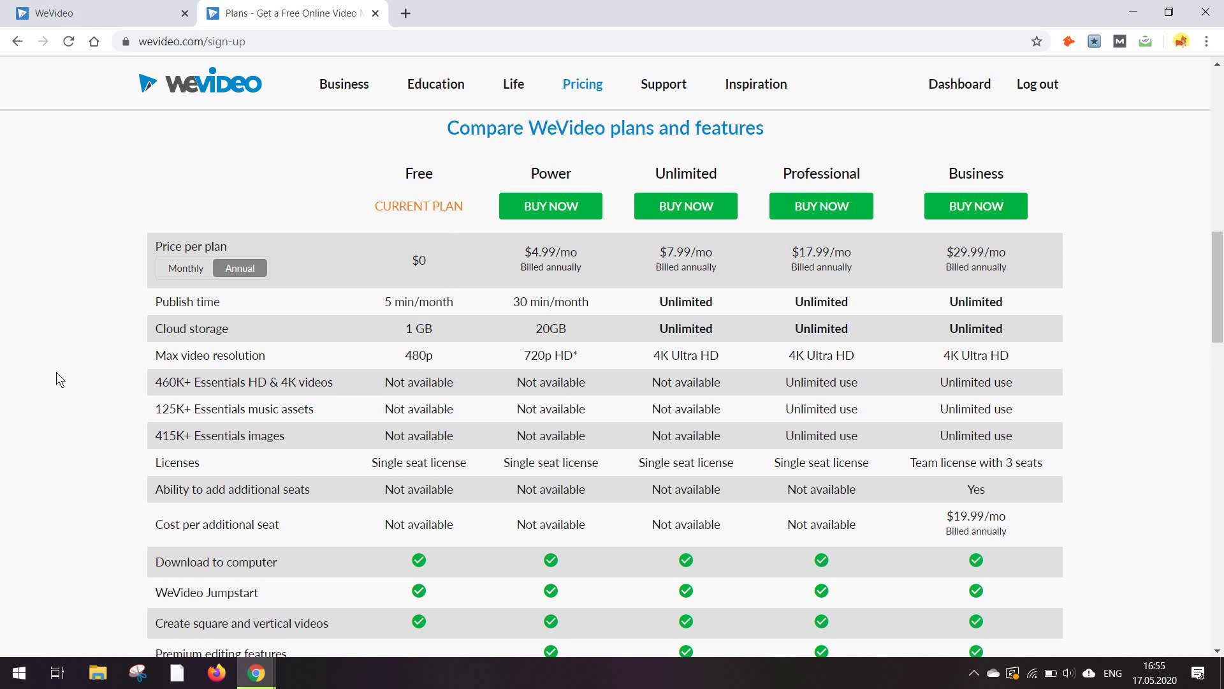
Scroll through the Free, Power, Unlimited, Professional and Business plan comparison table
scroll(56, 373, down, 1)
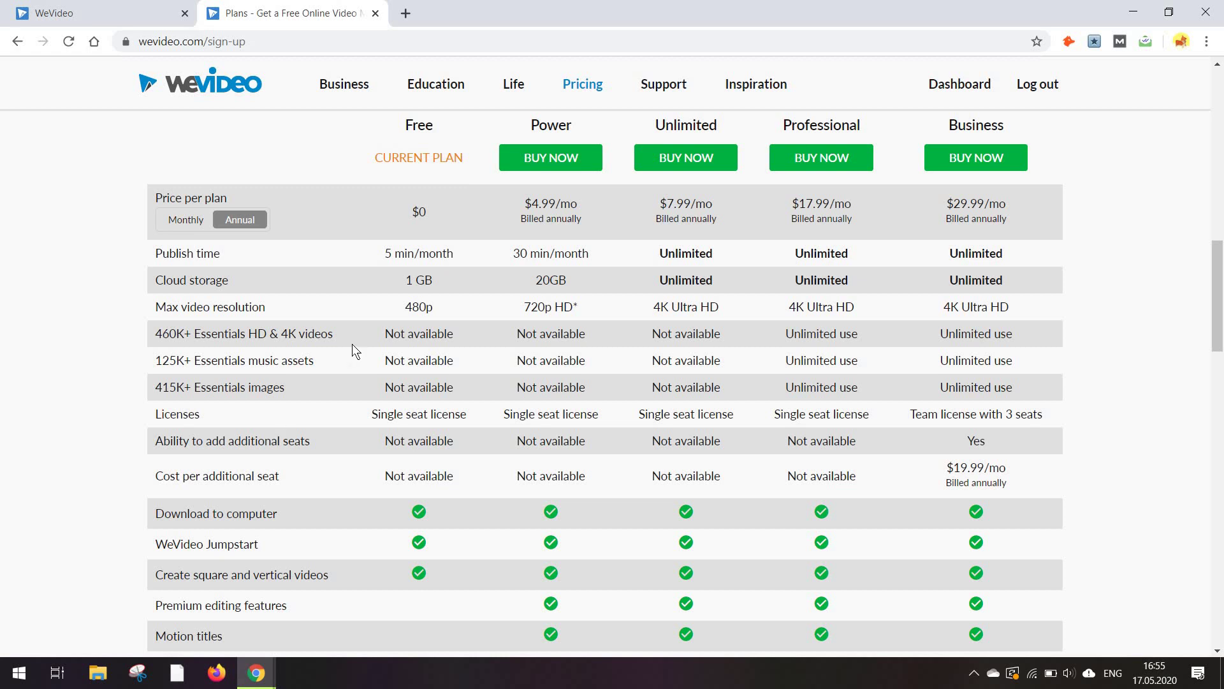
scroll(352, 344, up, 3)
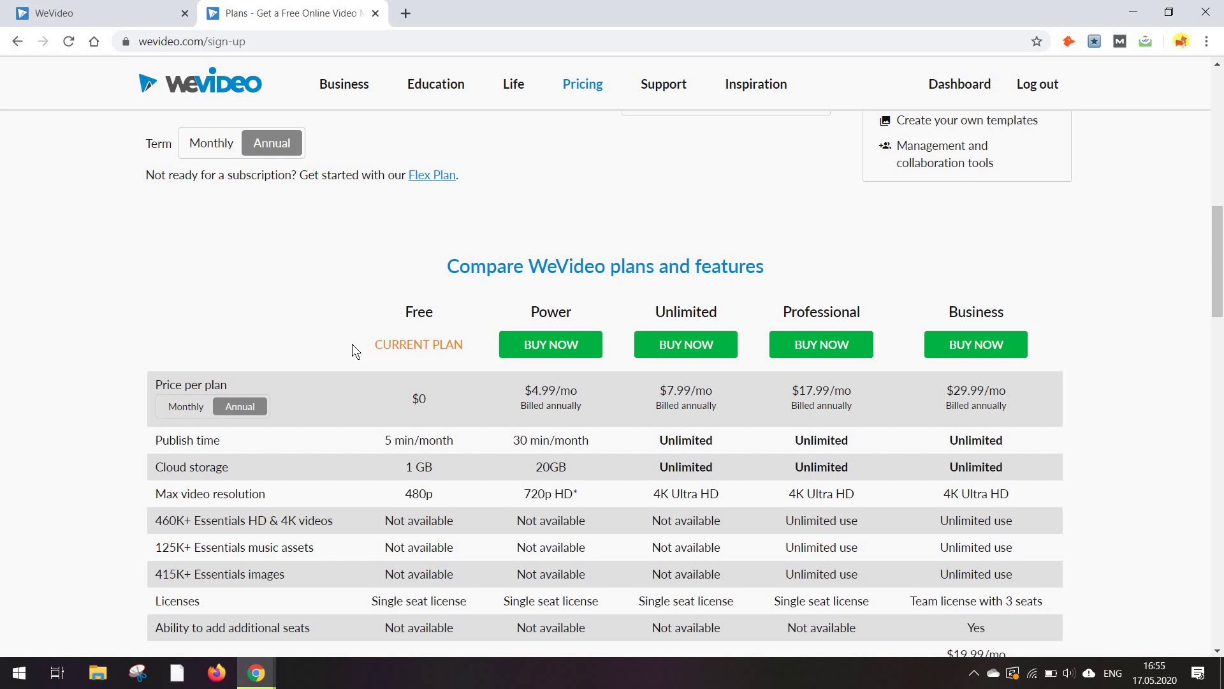
Close the plans page and start a new video, choosing Horizontal 16:9 after trying Square and Vertical
click(376, 14)
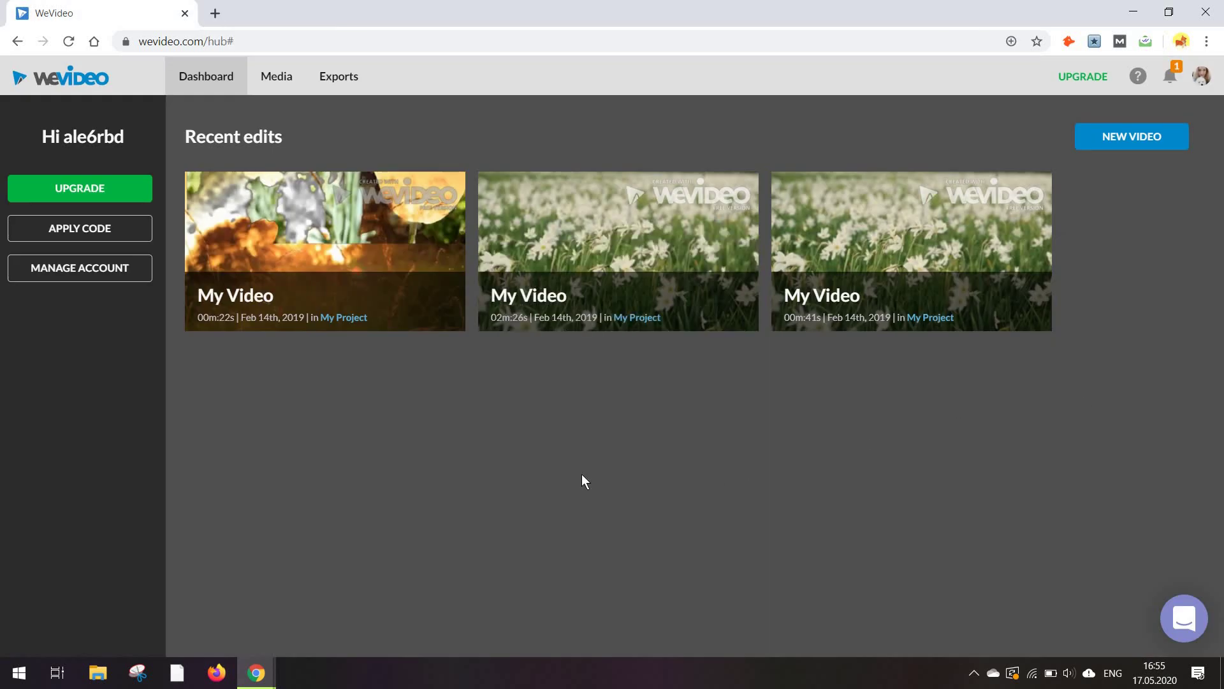
click(1132, 151)
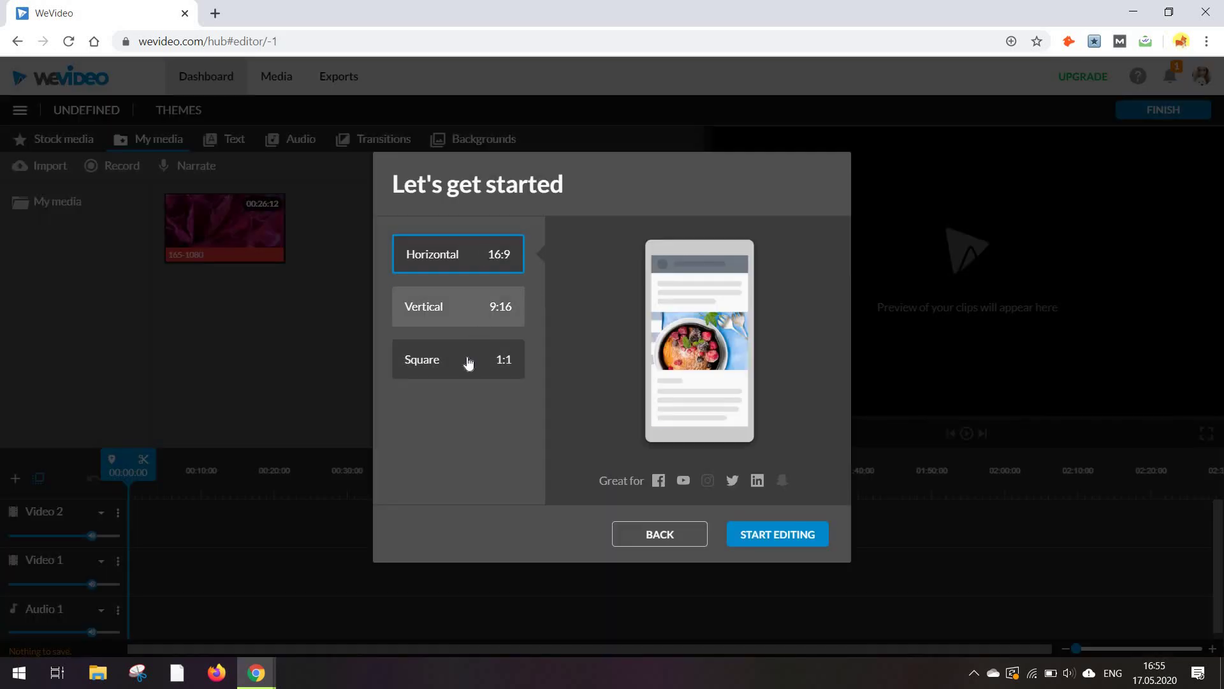
click(469, 363)
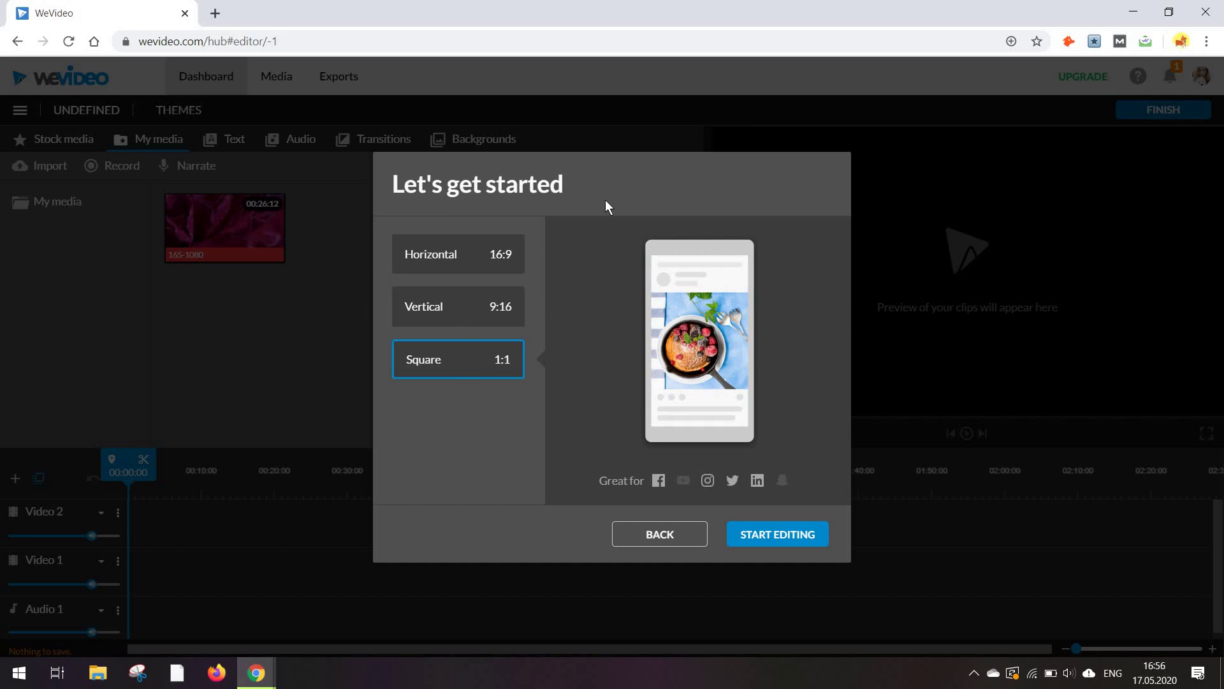
click(466, 325)
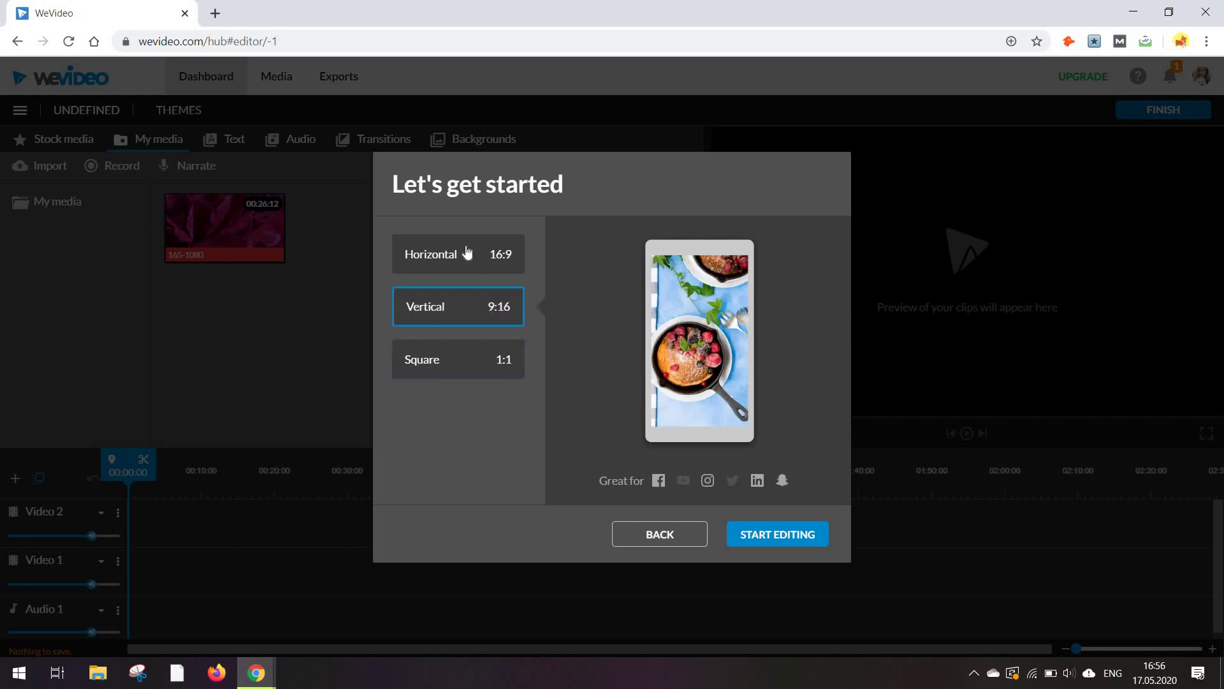
key(Up)
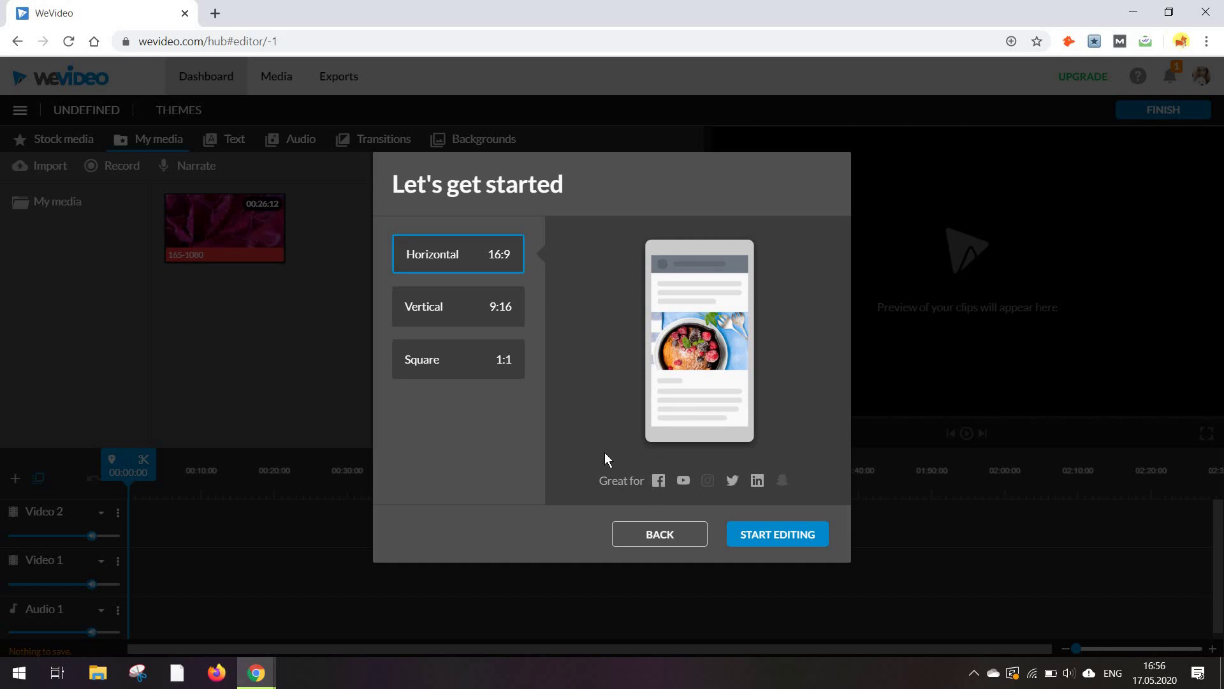
Start editing in the 16:9 format and bring up the media import window for the sunflower clip
click(779, 534)
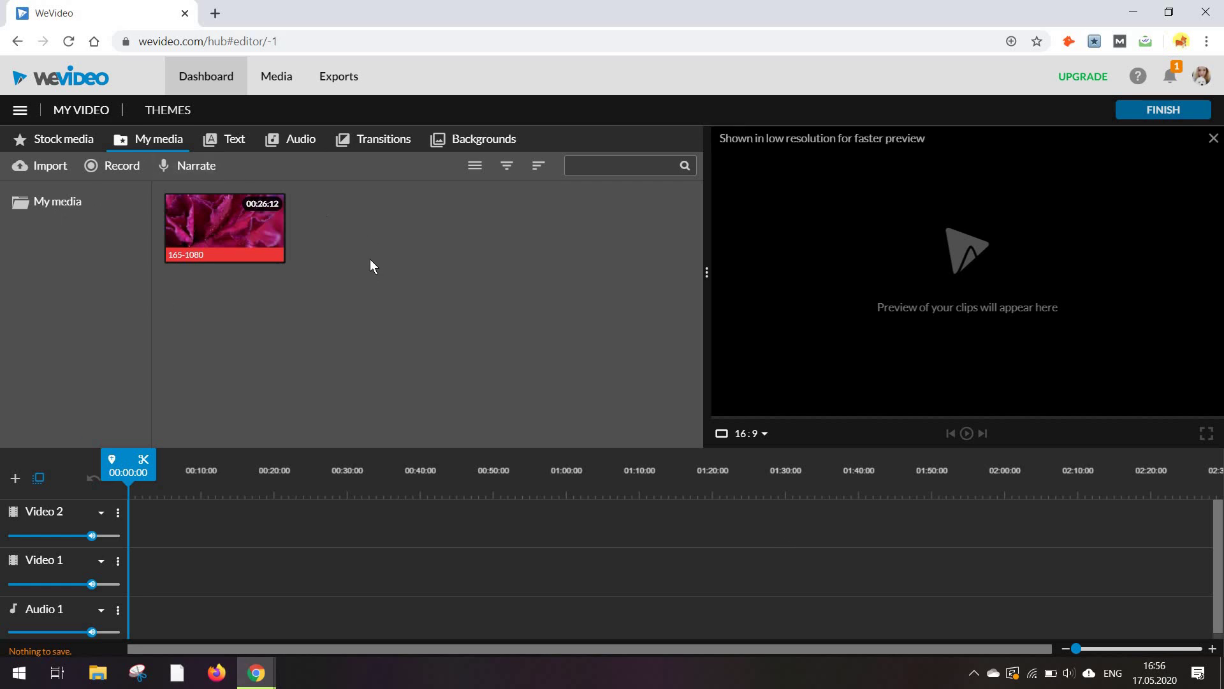
click(45, 166)
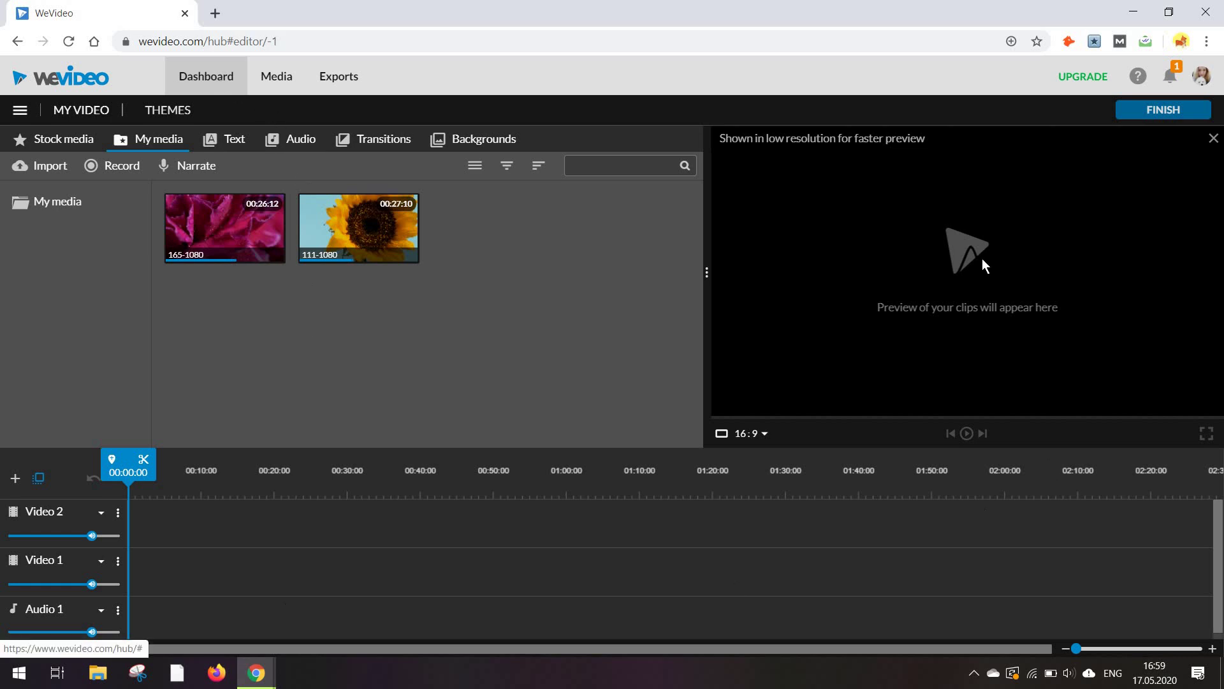
Visit the media library, then reopen a new video editor with clips 165-1080 and 111-1080 in My media
click(287, 86)
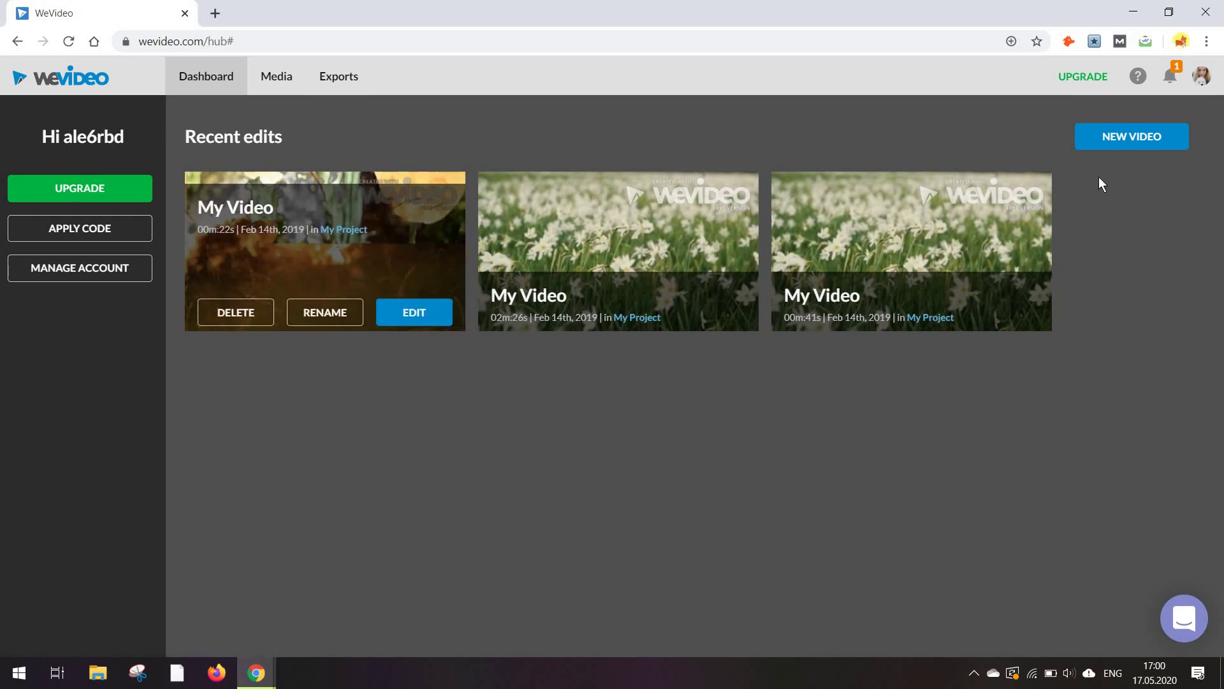
click(1110, 148)
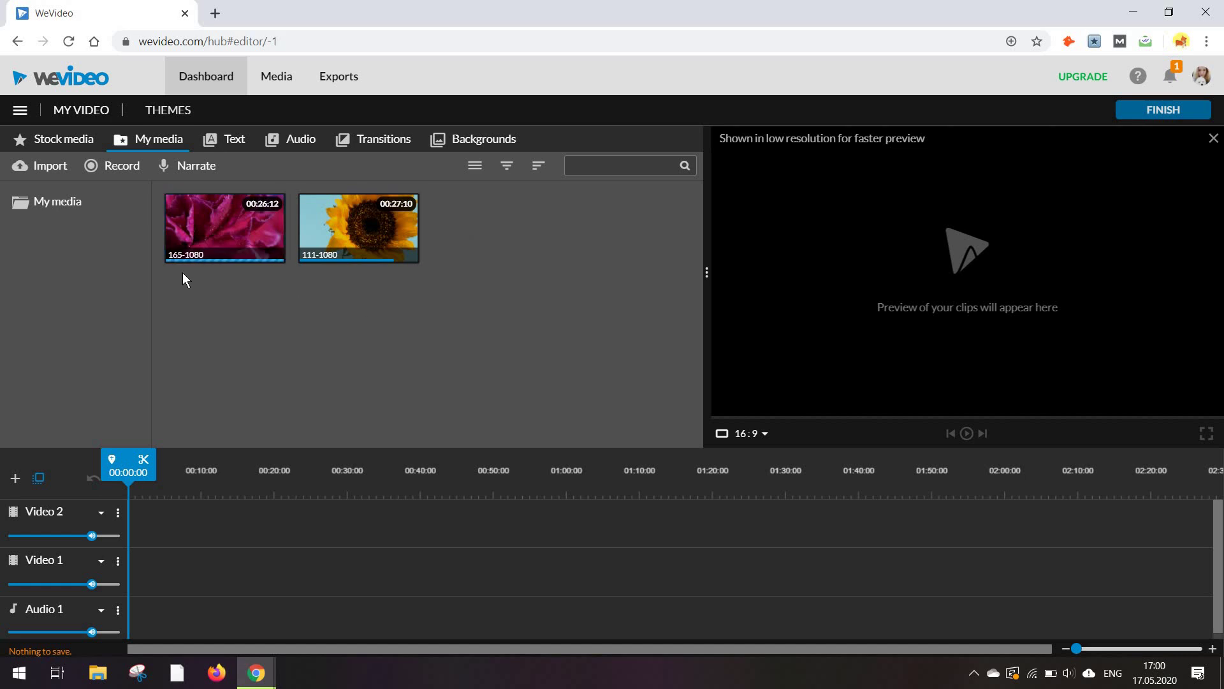
Cancel the video recording source choice and start a voice narration recording instead
click(111, 171)
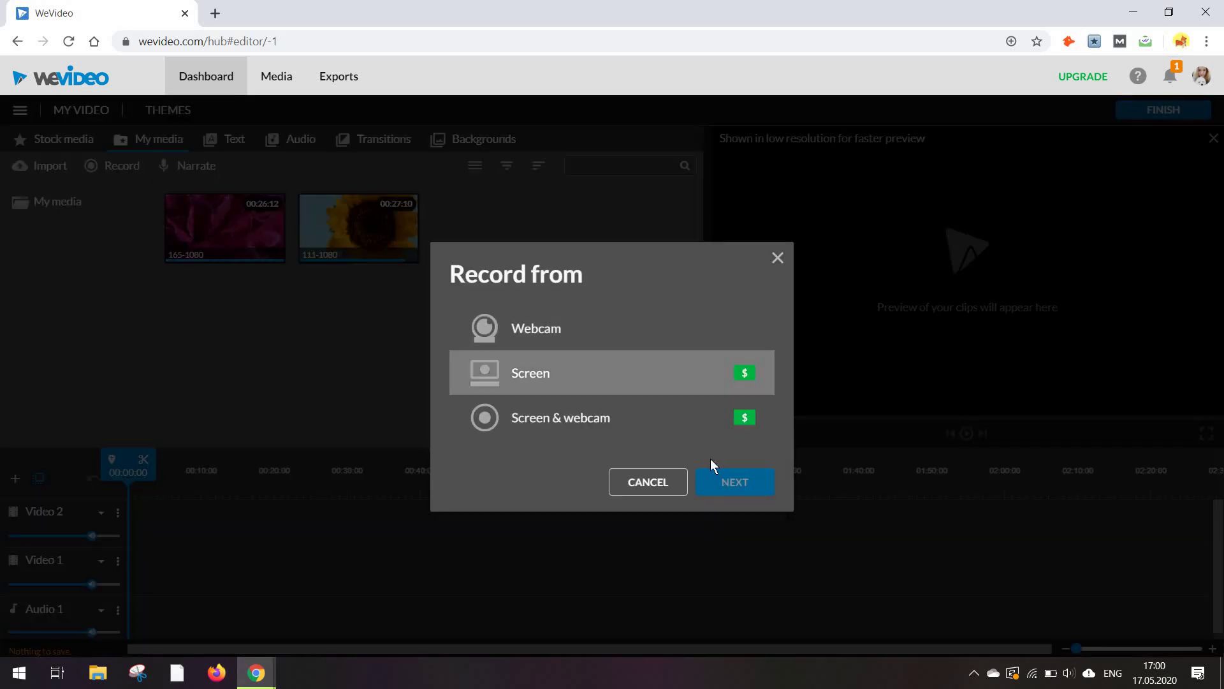
click(705, 437)
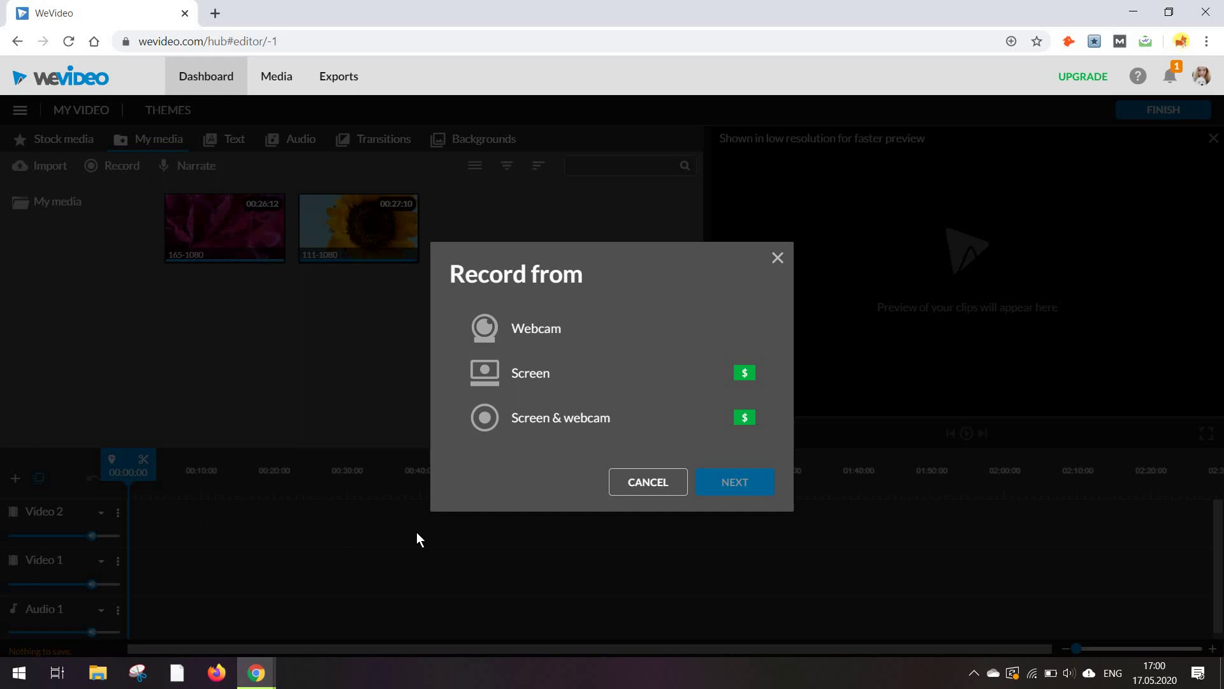
click(777, 258)
click(192, 168)
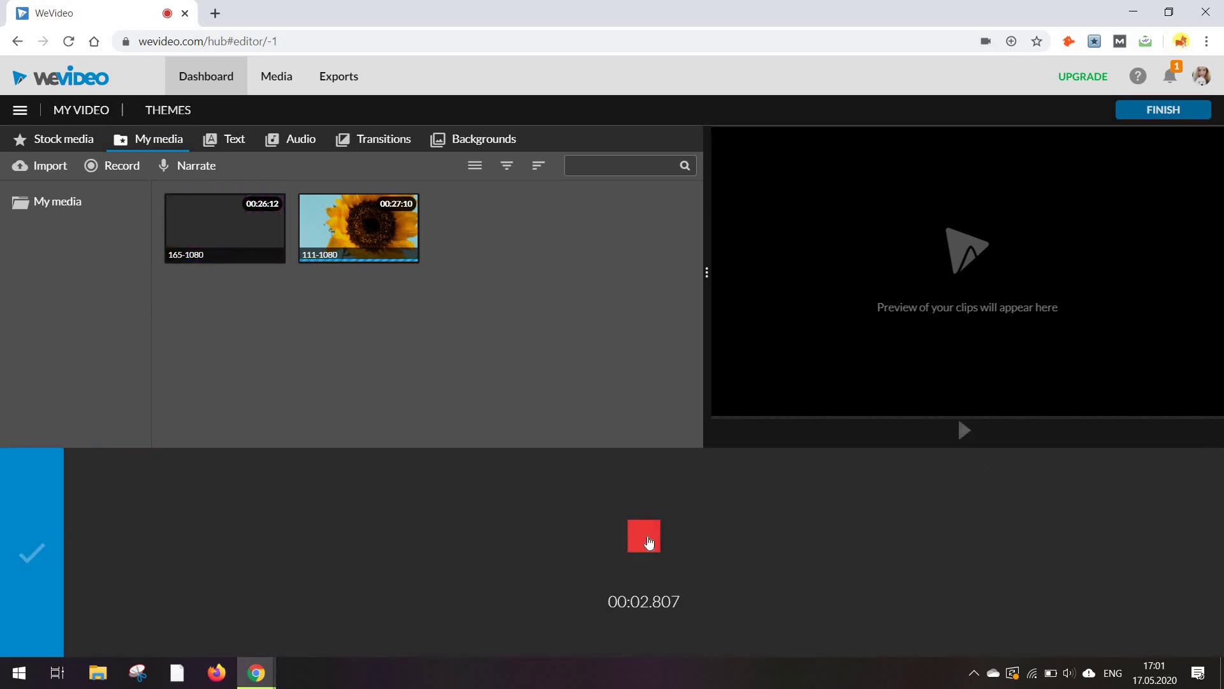
Stop the narration recording and dismiss the Essentials prompt while browsing Stock media
click(644, 535)
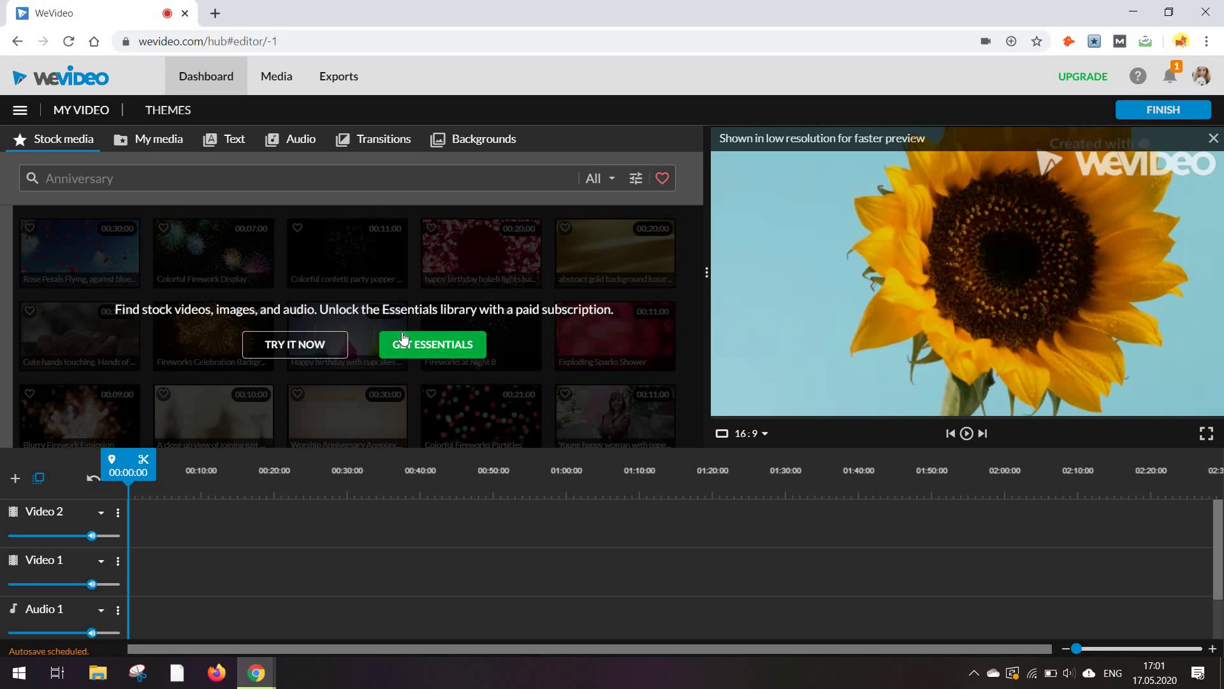
click(308, 348)
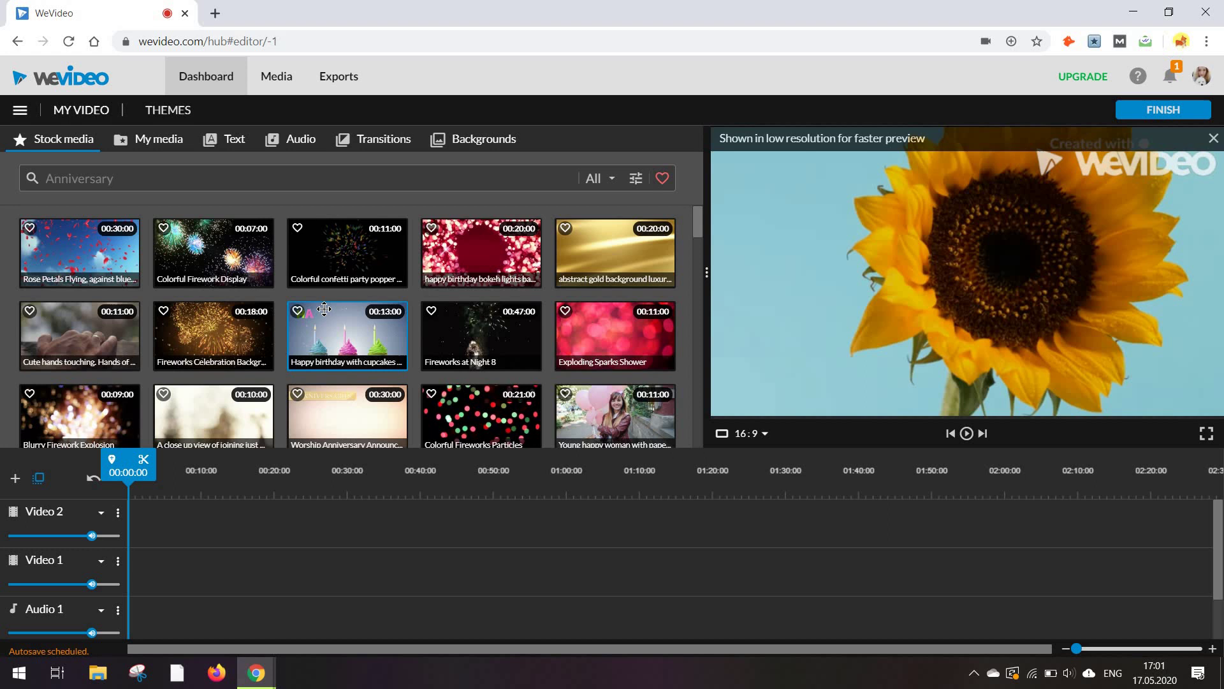
scroll(324, 309, down, 1)
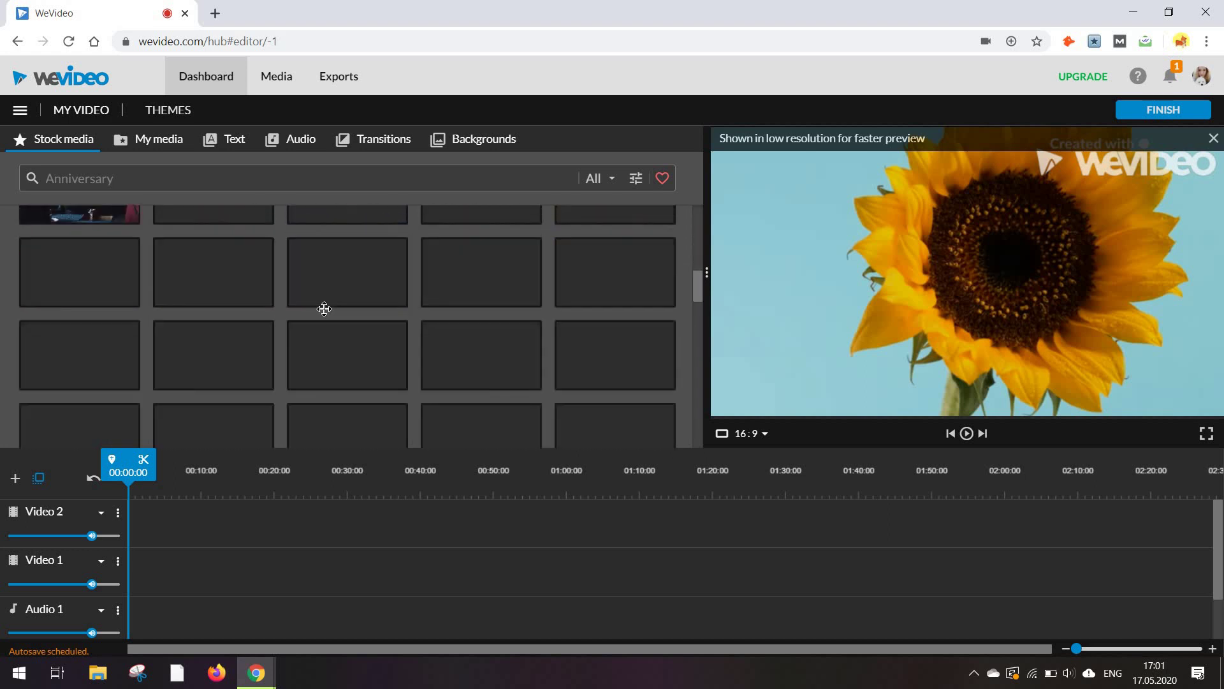
scroll(296, 341, up, 1)
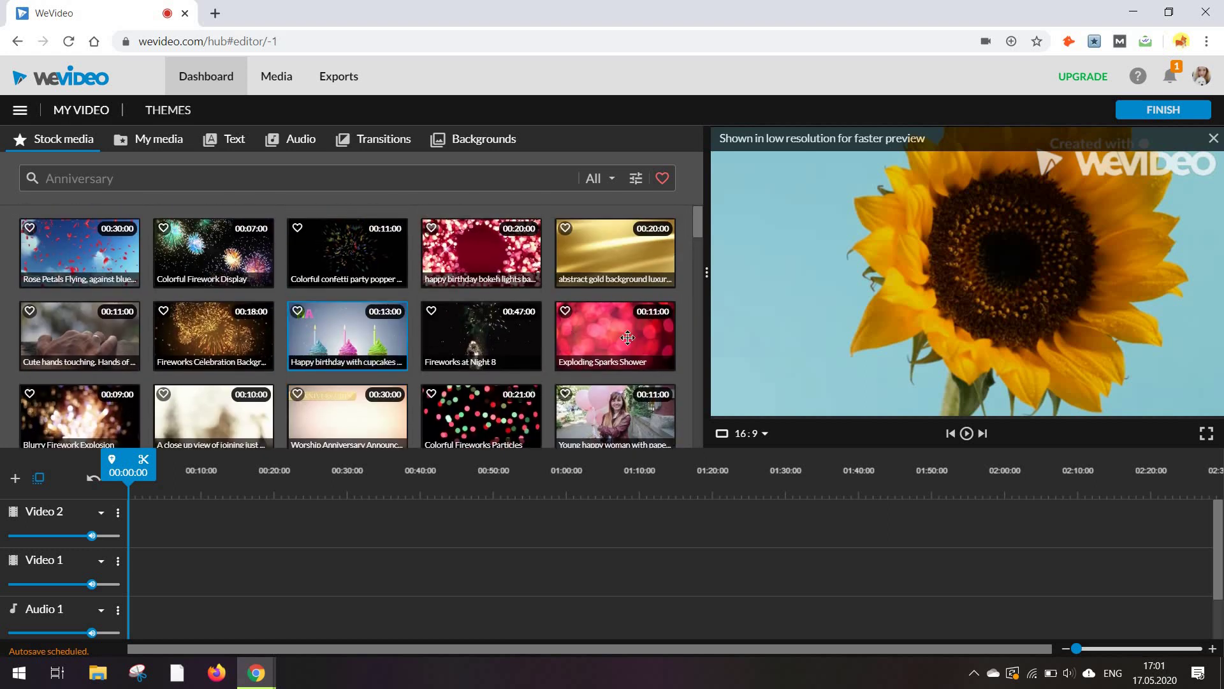
Preview the Colorful Firework Display clip, view the subscription plans it leads to, then close that tab
click(213, 252)
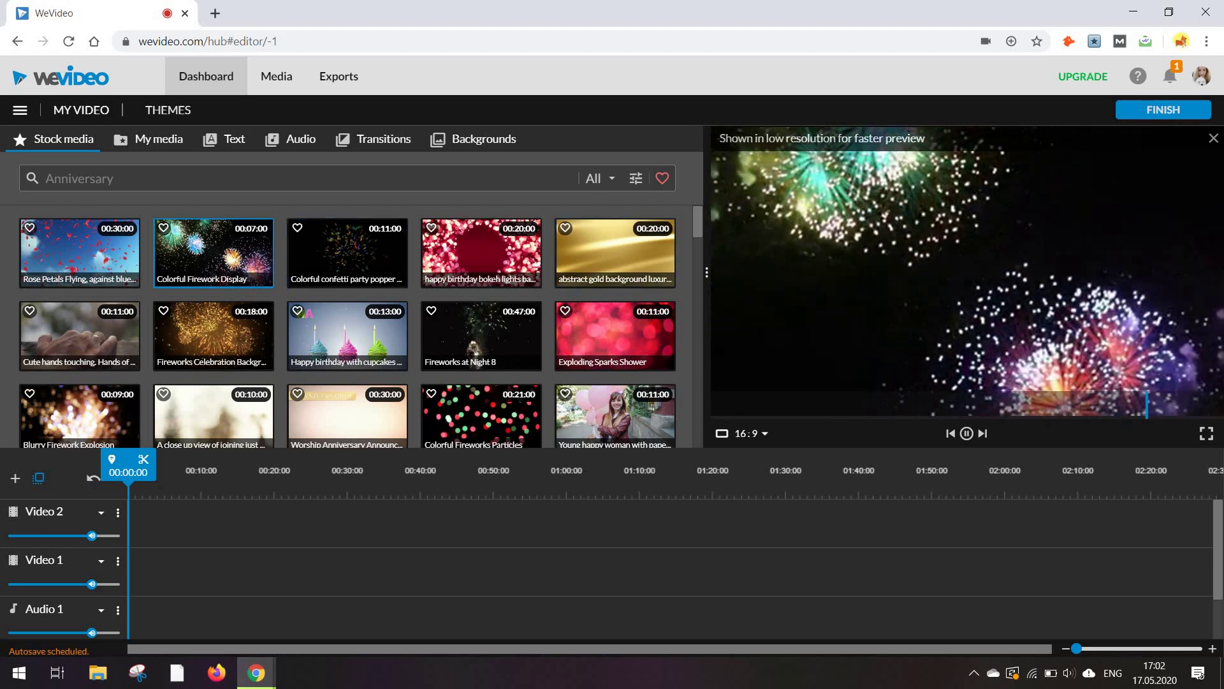
click(497, 266)
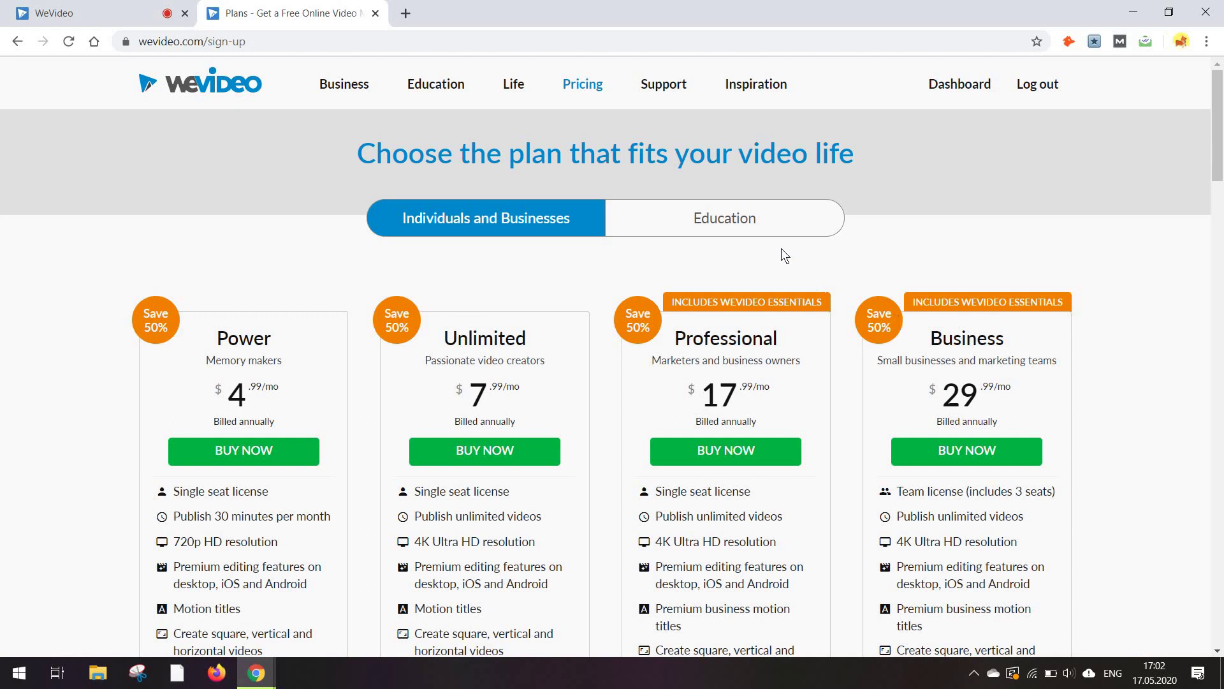
key(ctrl+w)
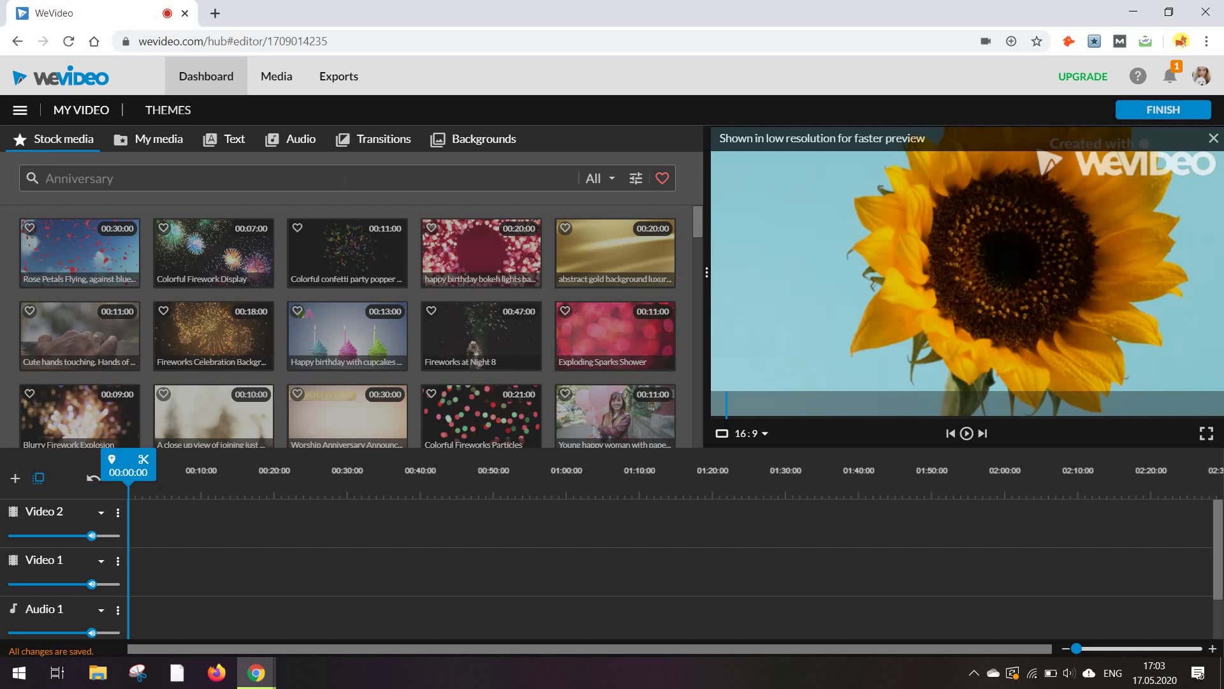
Search stock media for 'nature' and place the European Bee-eater clip at the start of Video 2
text(nature)
key(Return)
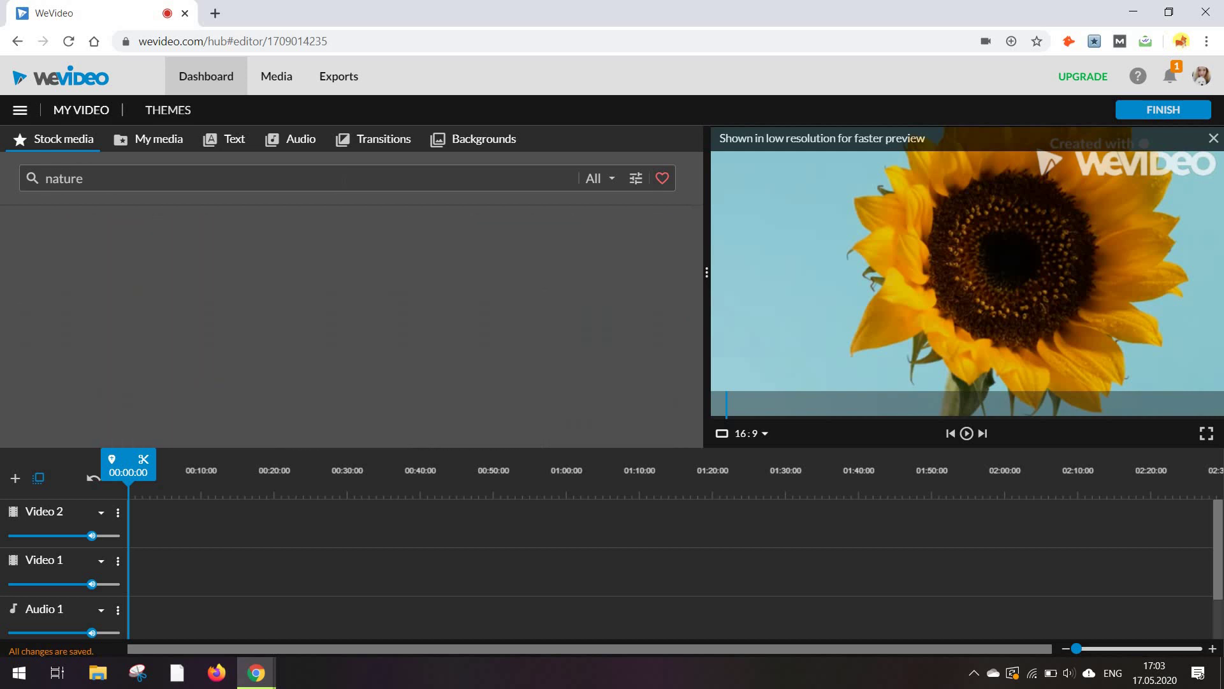
click(616, 255)
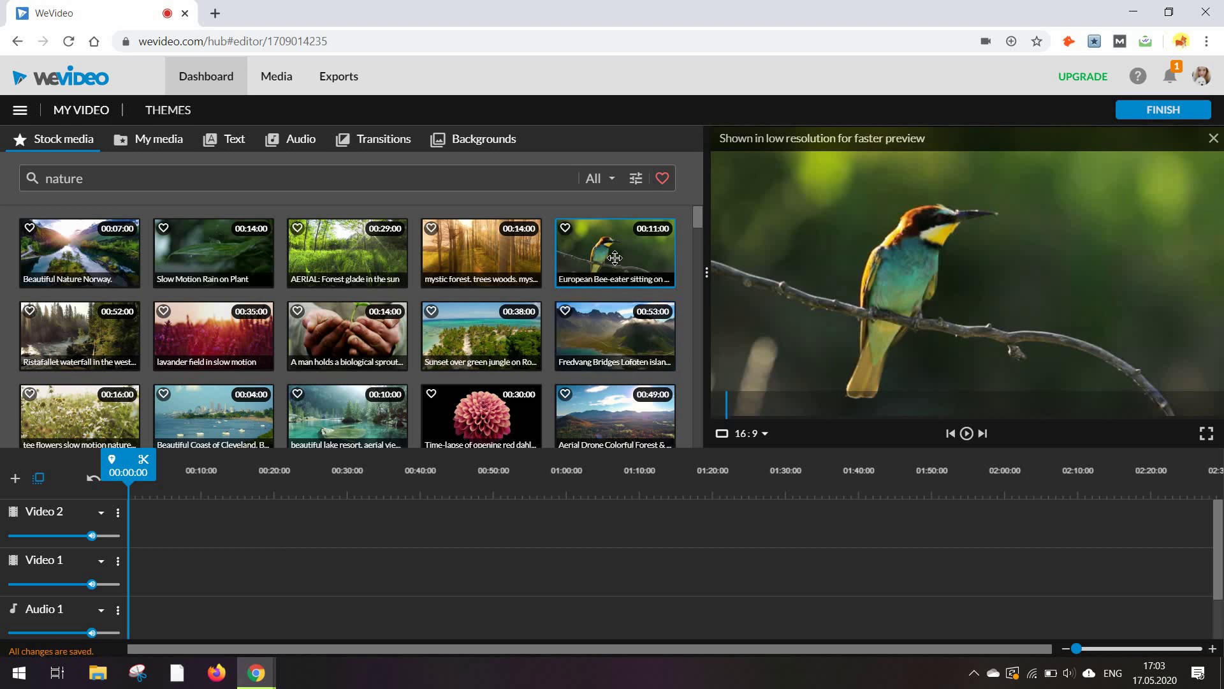
drag(612, 262, 152, 526)
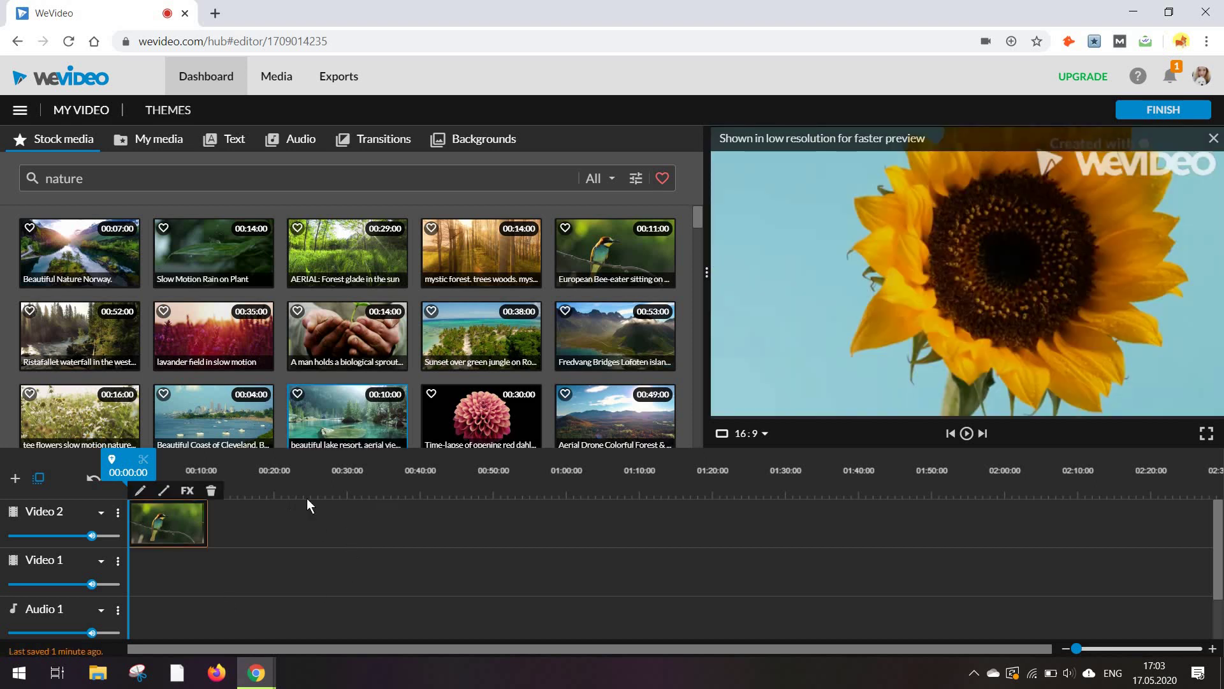
Add the sprout clip after the bee-eater on Video 2 and the red dahlia time-lapse on Video 1
drag(332, 467, 280, 522)
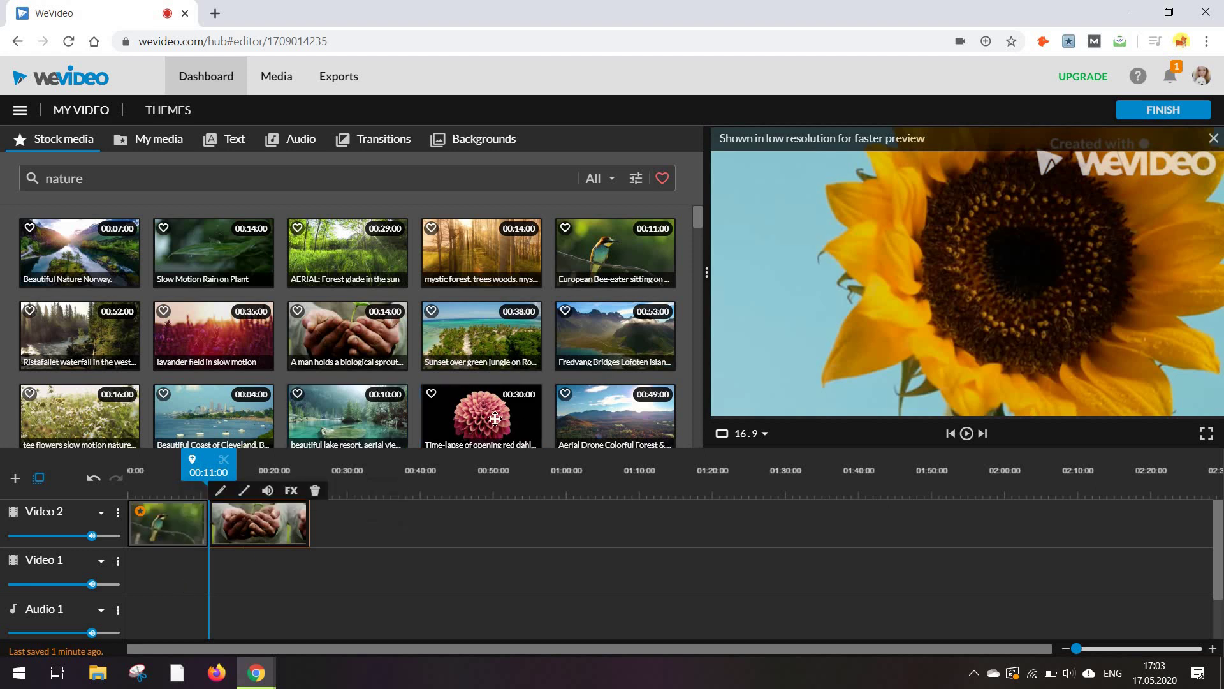
key(space)
drag(481, 414, 145, 587)
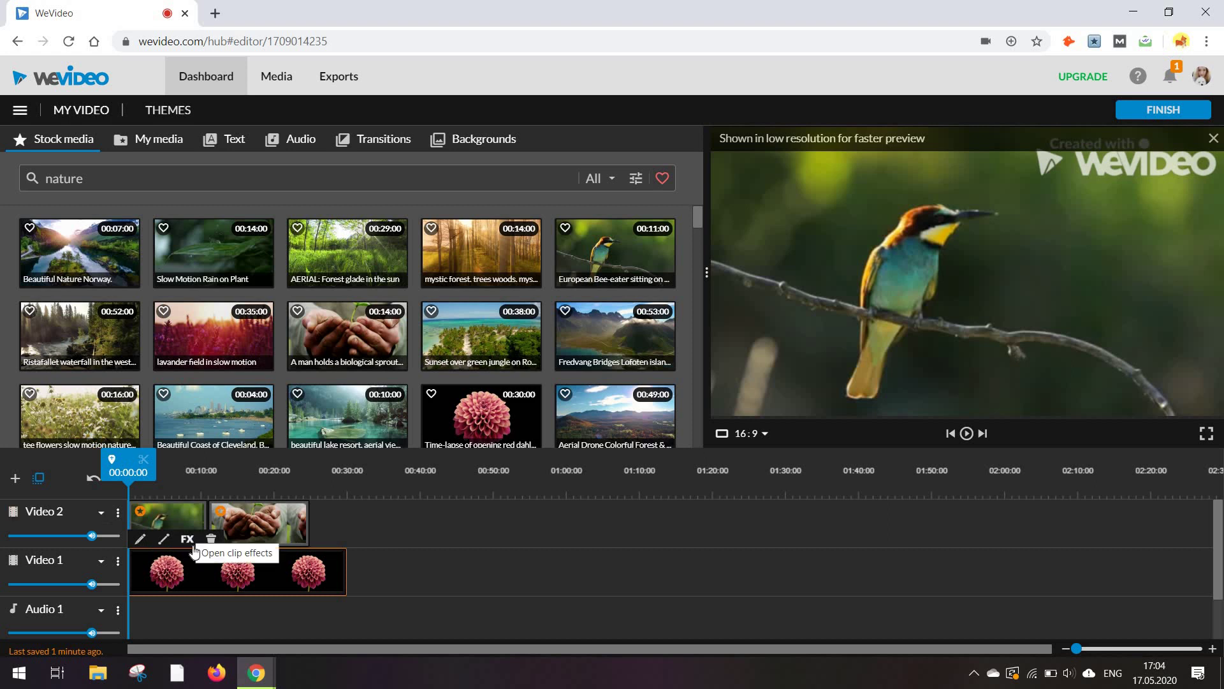
Give the Video 2 bee-eater clip a 1-second opacity fade in and out, lengthening the fade-out
click(968, 435)
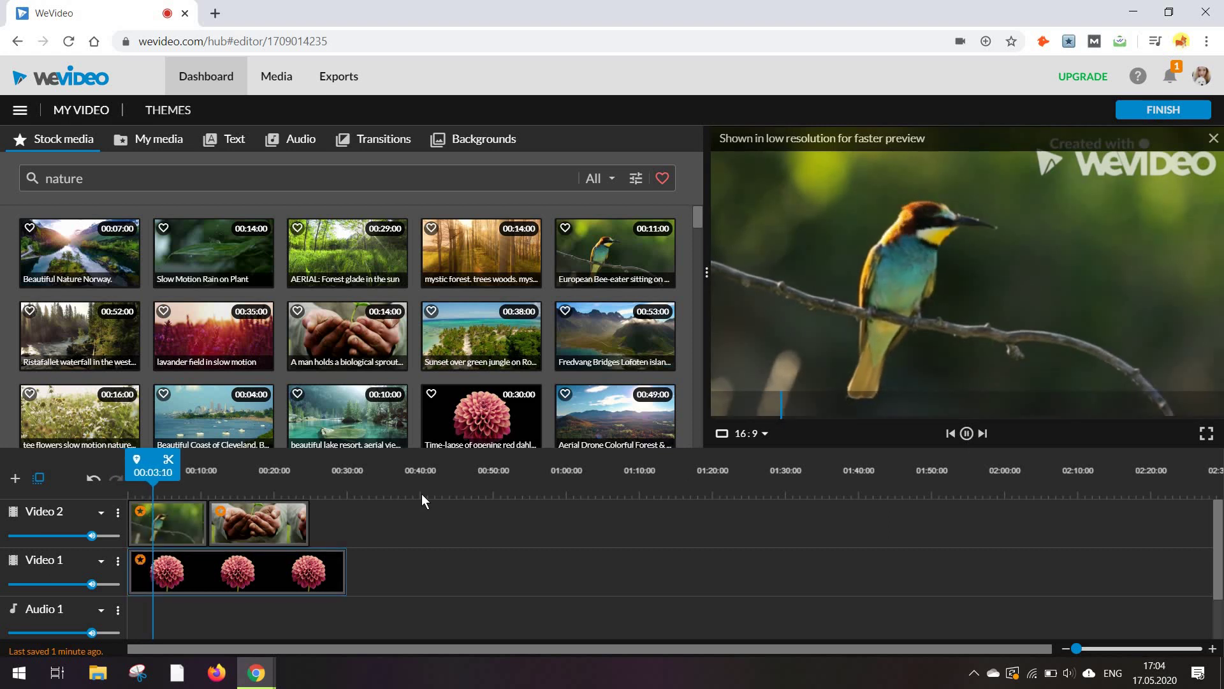
click(186, 524)
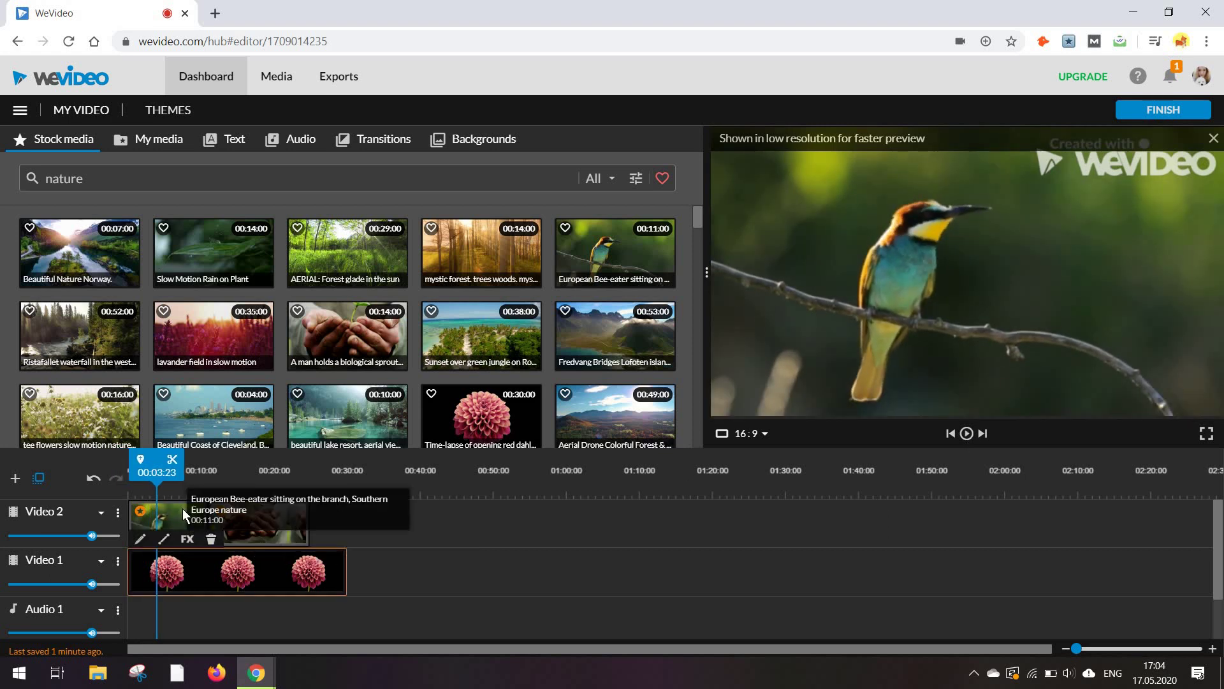
click(178, 518)
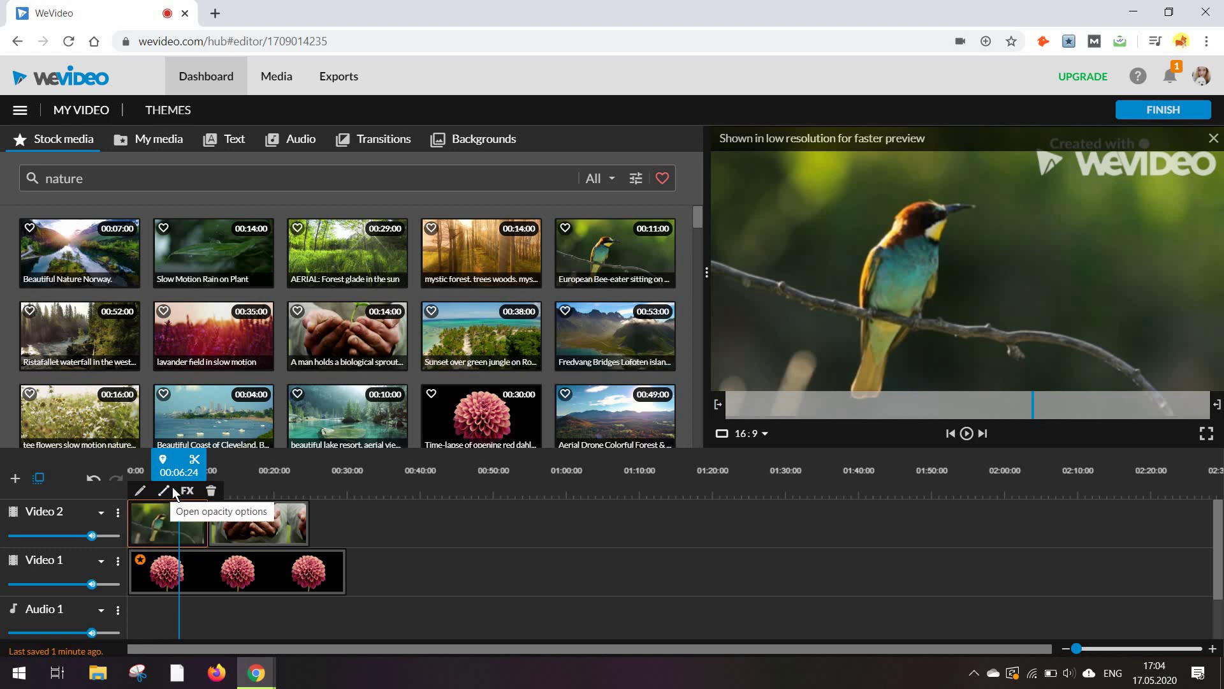
click(164, 490)
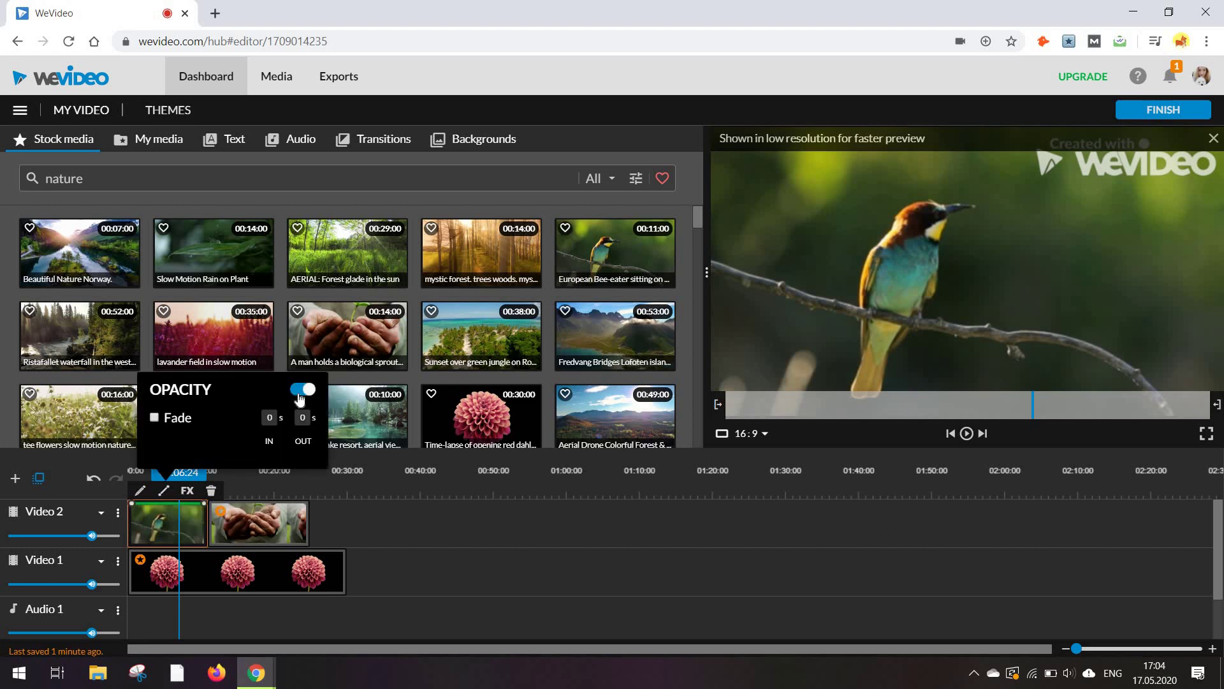
click(154, 417)
mouse_move(197, 508)
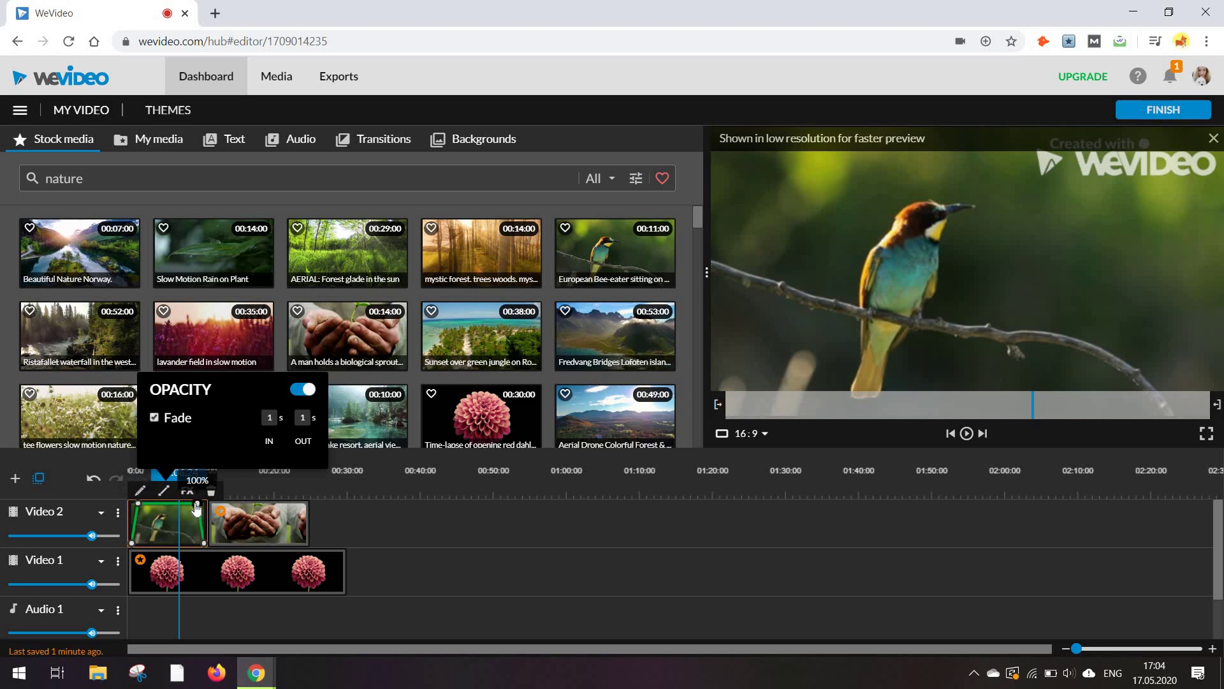
drag(197, 503, 157, 532)
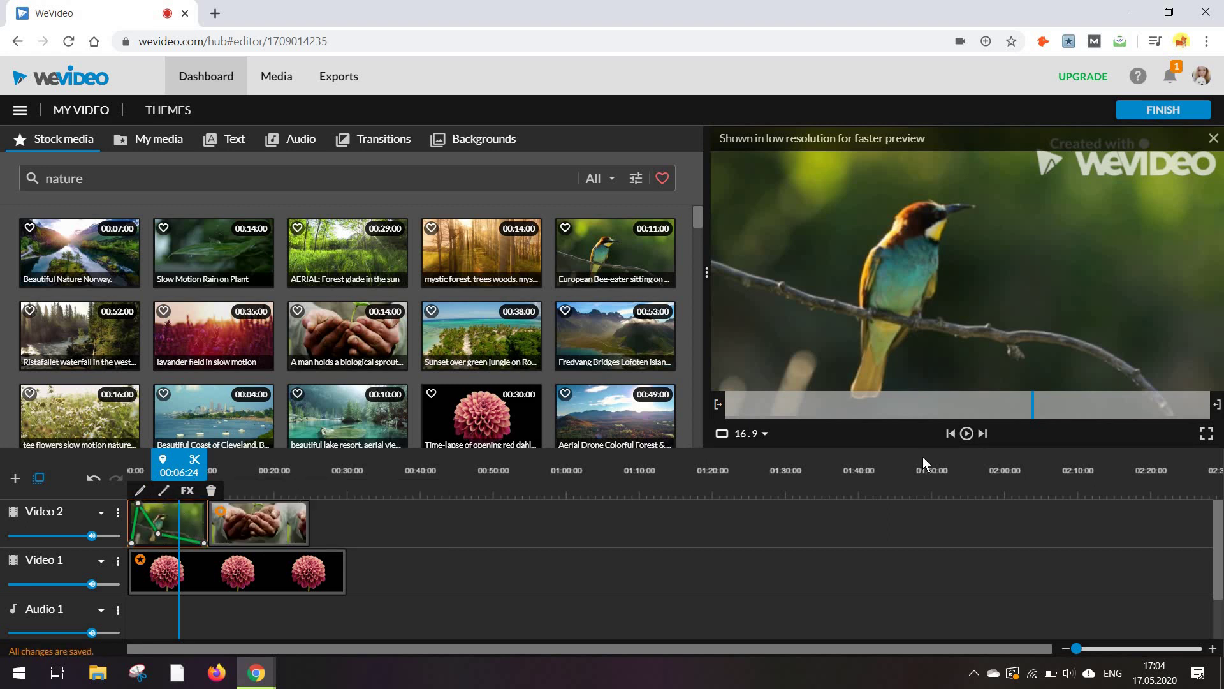
Play the video from the start to check the bee-eater fades
click(113, 481)
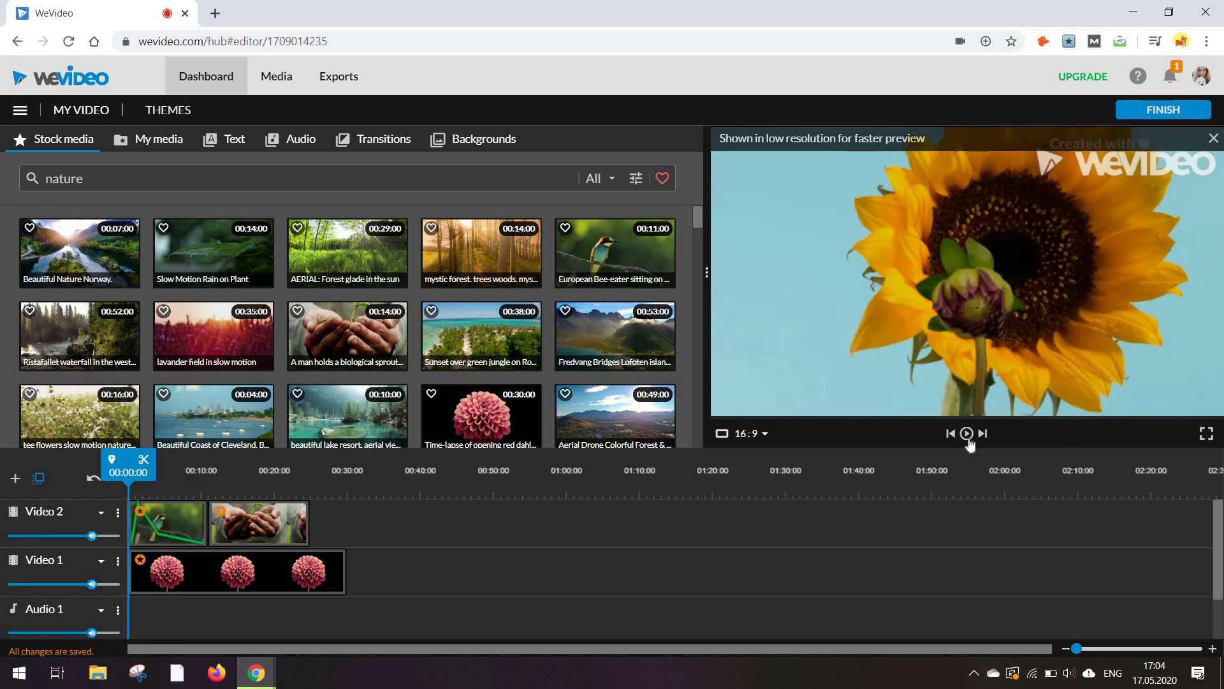
click(968, 440)
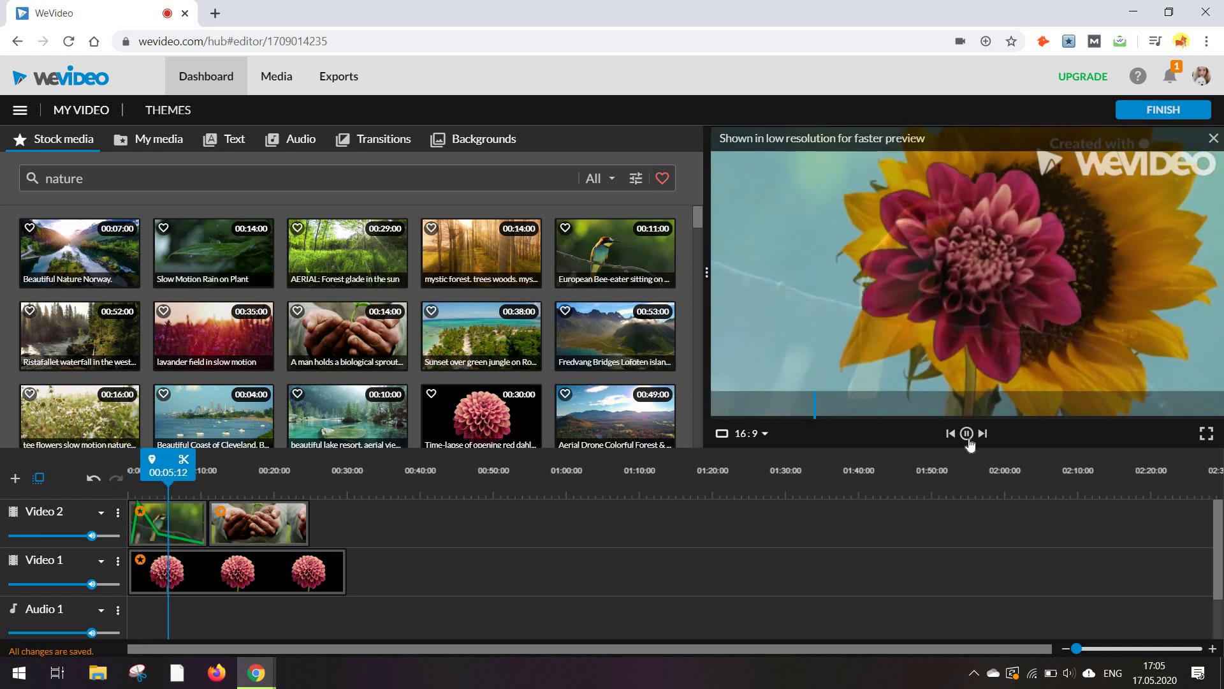
click(968, 440)
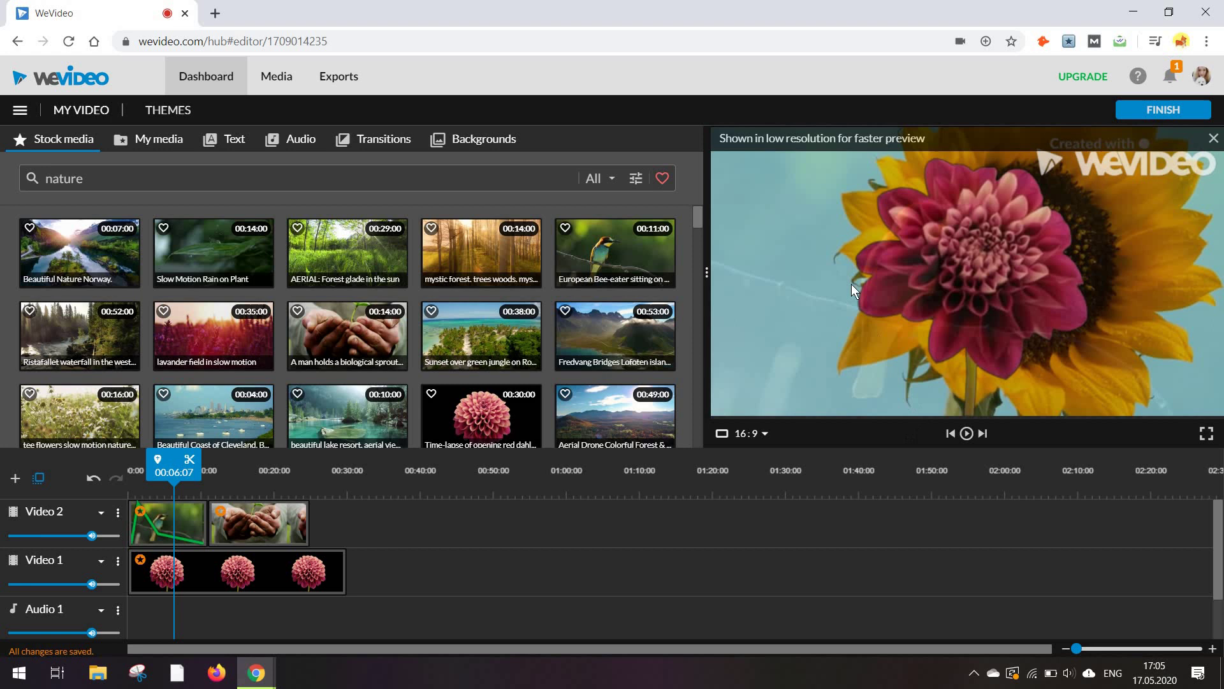
key(Left)
key(Left)
key(Left)
key(Left)
key(Left)
key(Left)
key(Left)
key(Left)
key(Left)
key(Left)
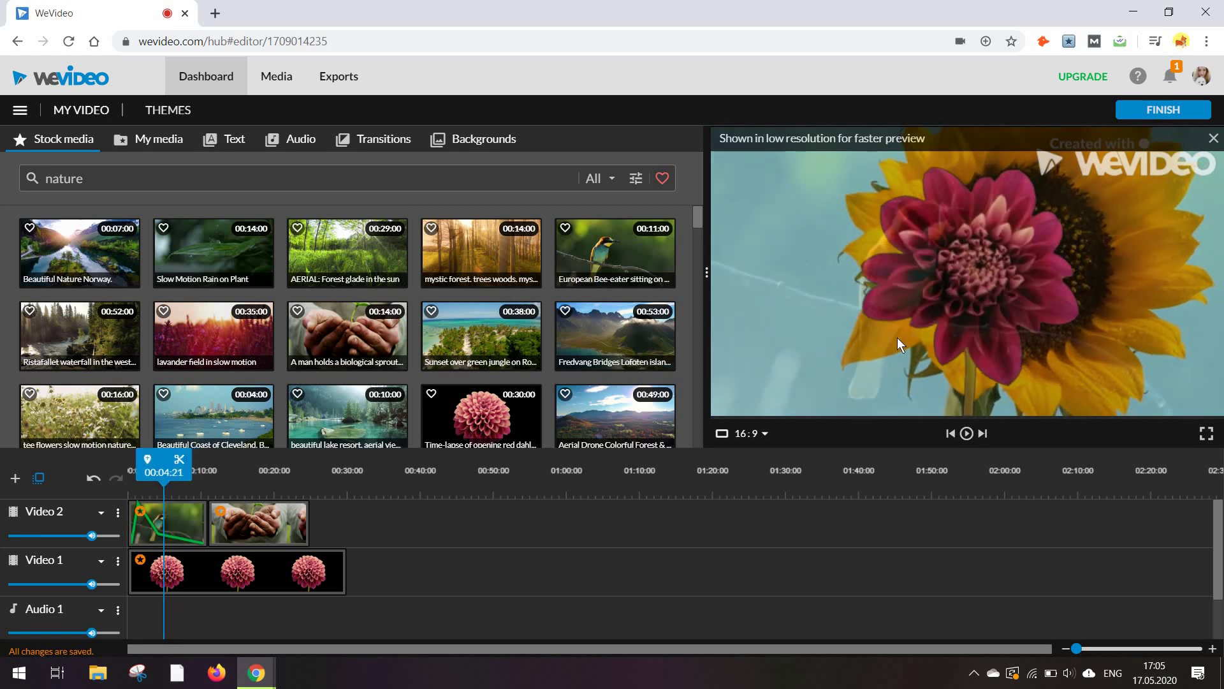
Remove and restore the dahlia clip on Video 1, then reselect the bee-eater clip
click(195, 584)
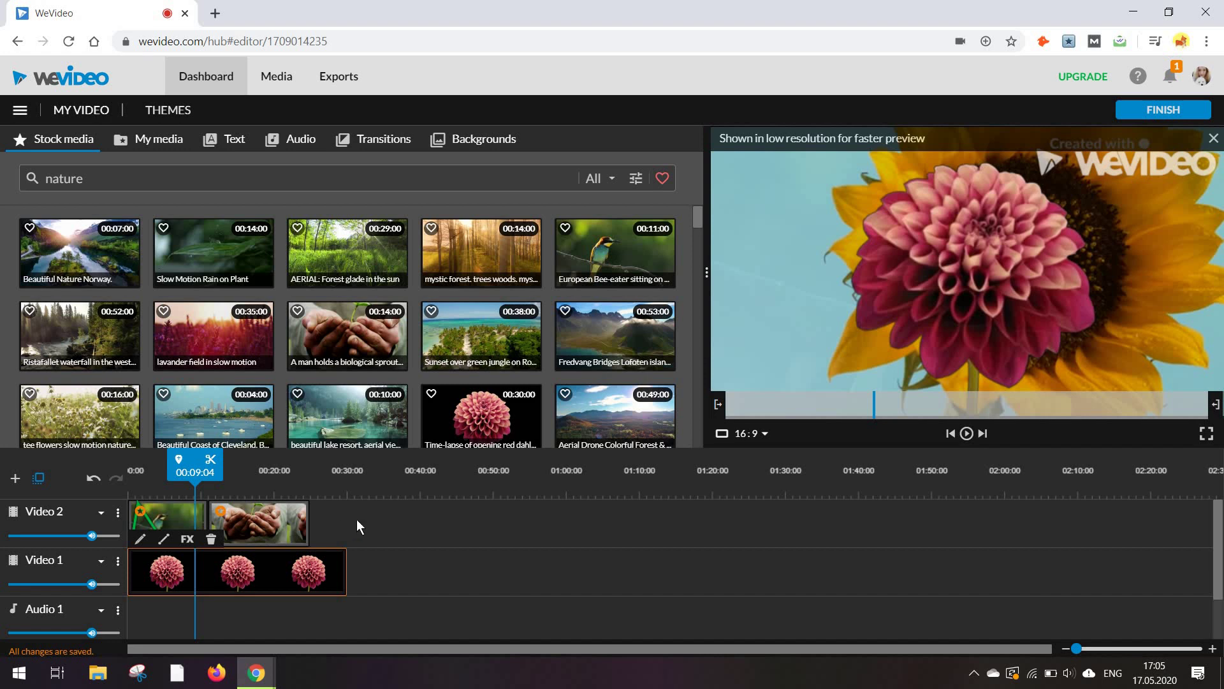
click(183, 522)
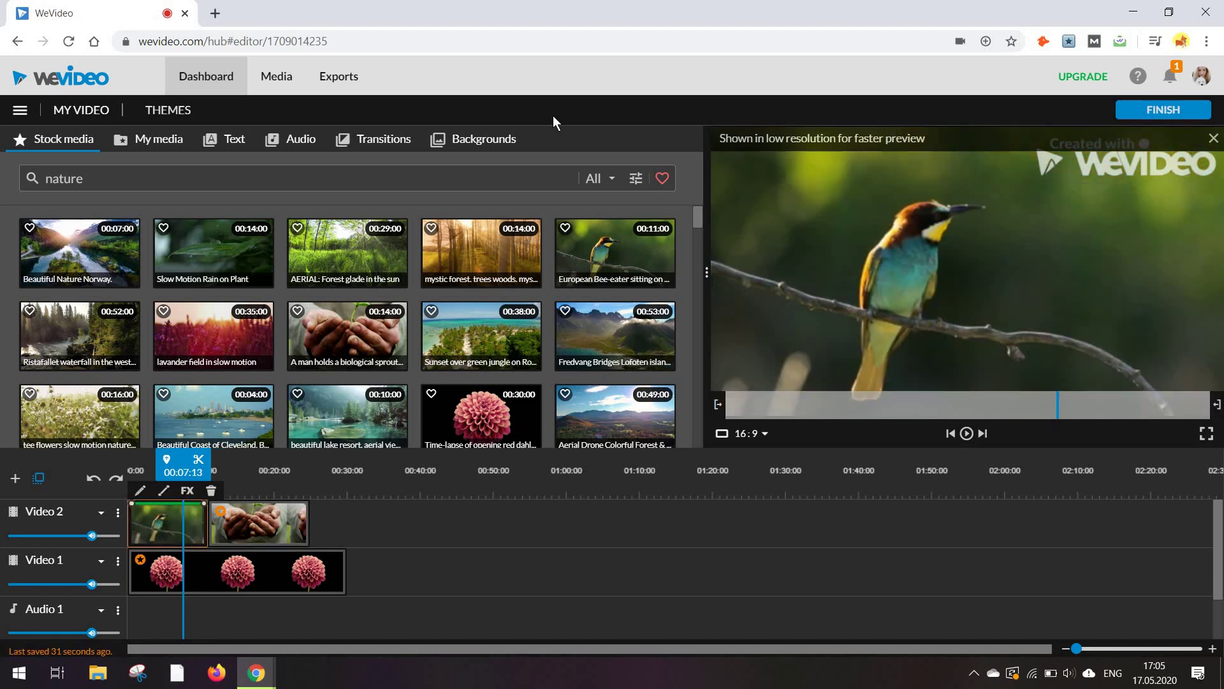
key(ctrl+z)
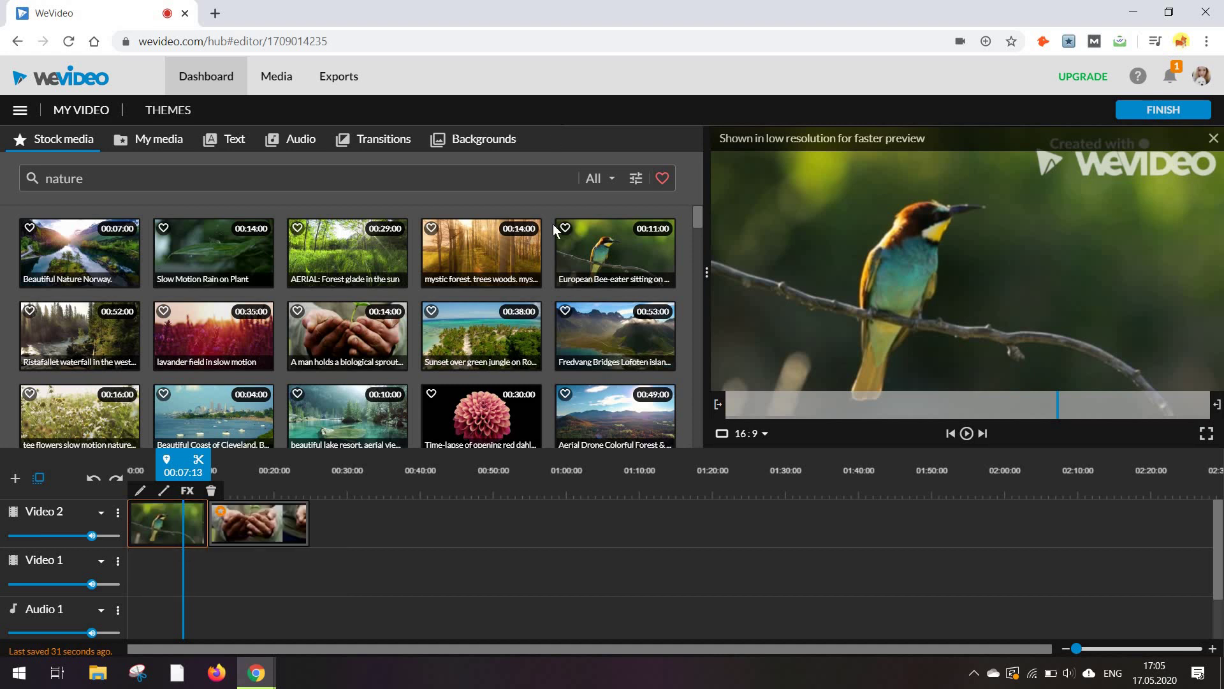
scroll(530, 264, down, 3)
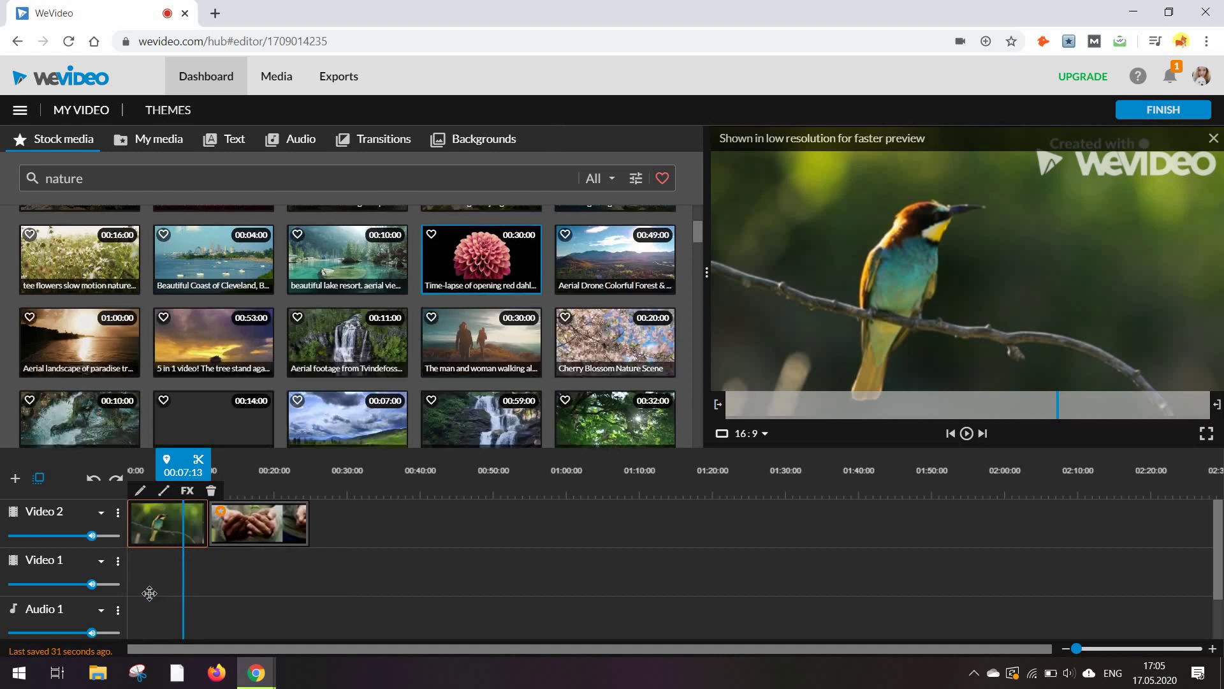
key(ctrl+y)
click(153, 511)
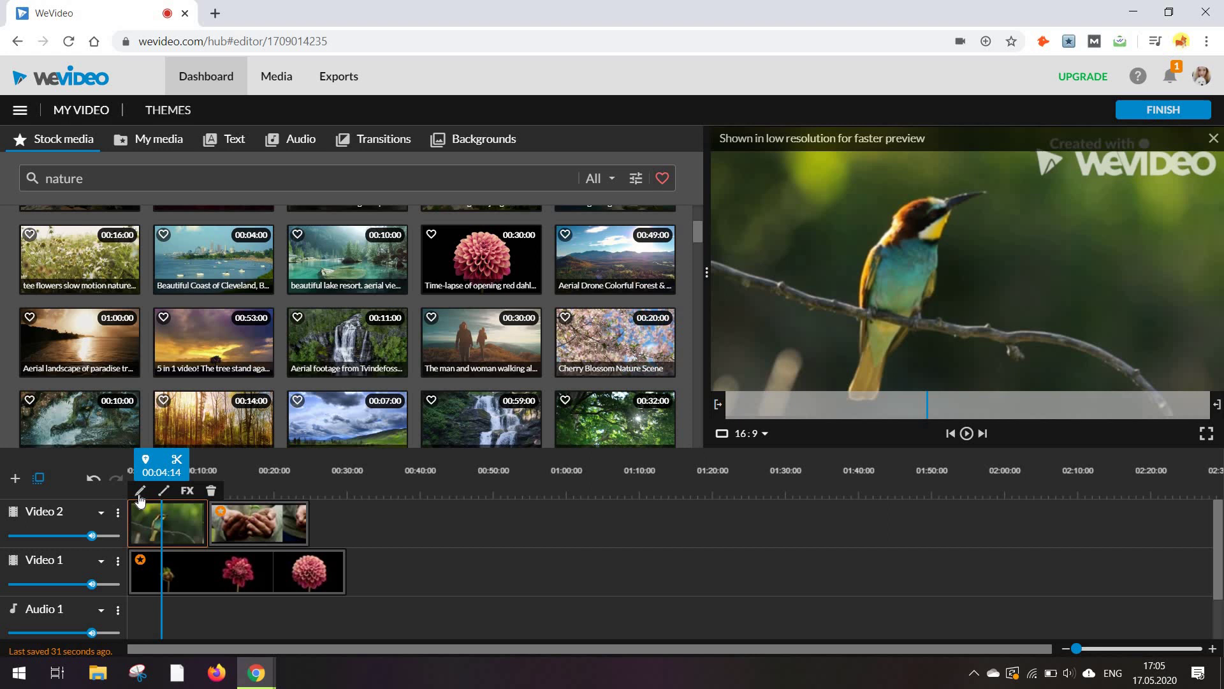
Experiment with scaling, moving and rotating the bee-eater clip, then restore it to fill the frame
click(141, 492)
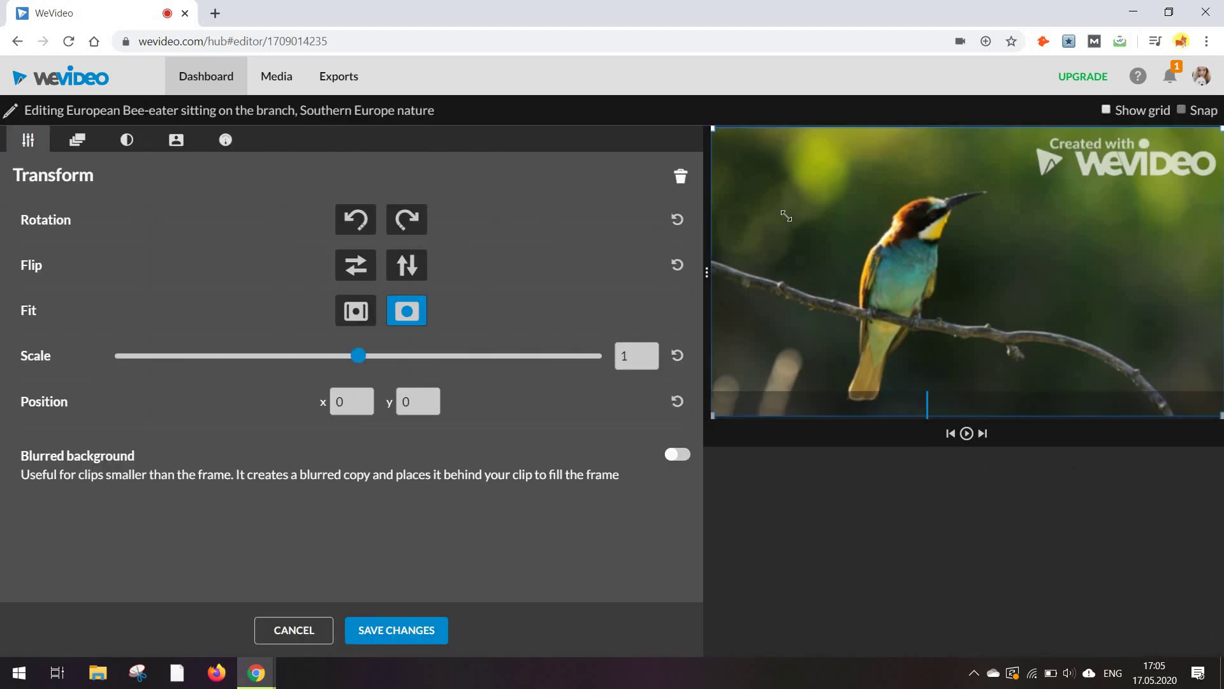
drag(786, 216, 823, 190)
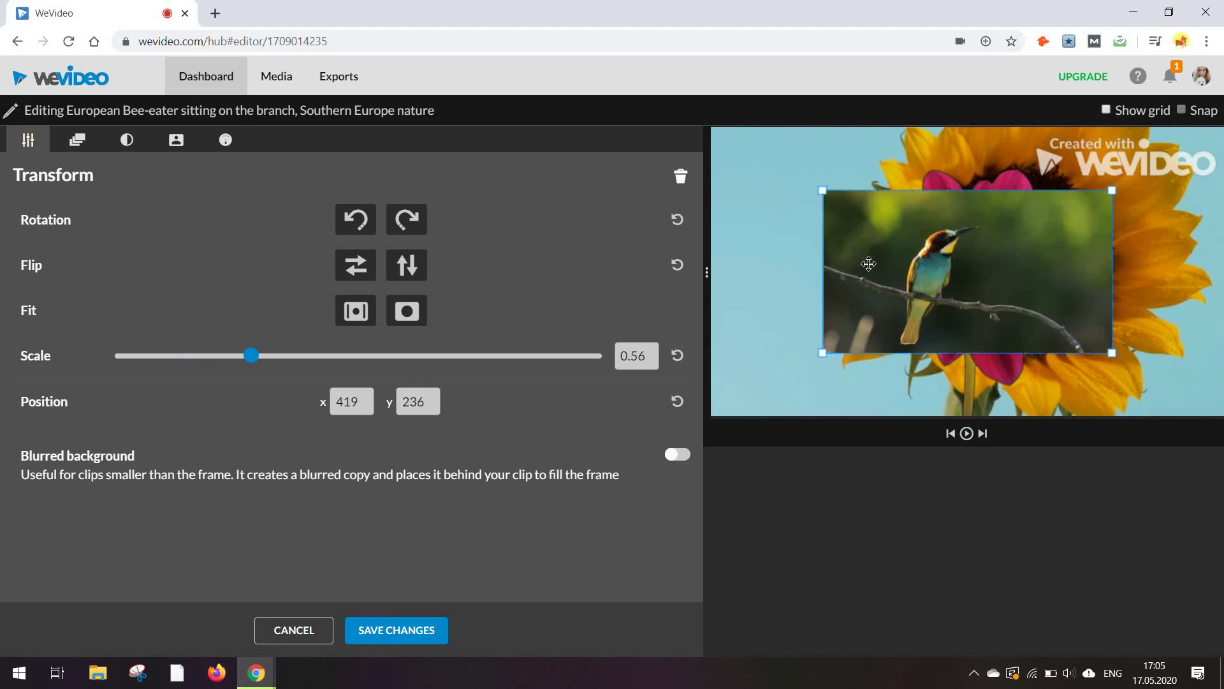
drag(869, 264, 732, 242)
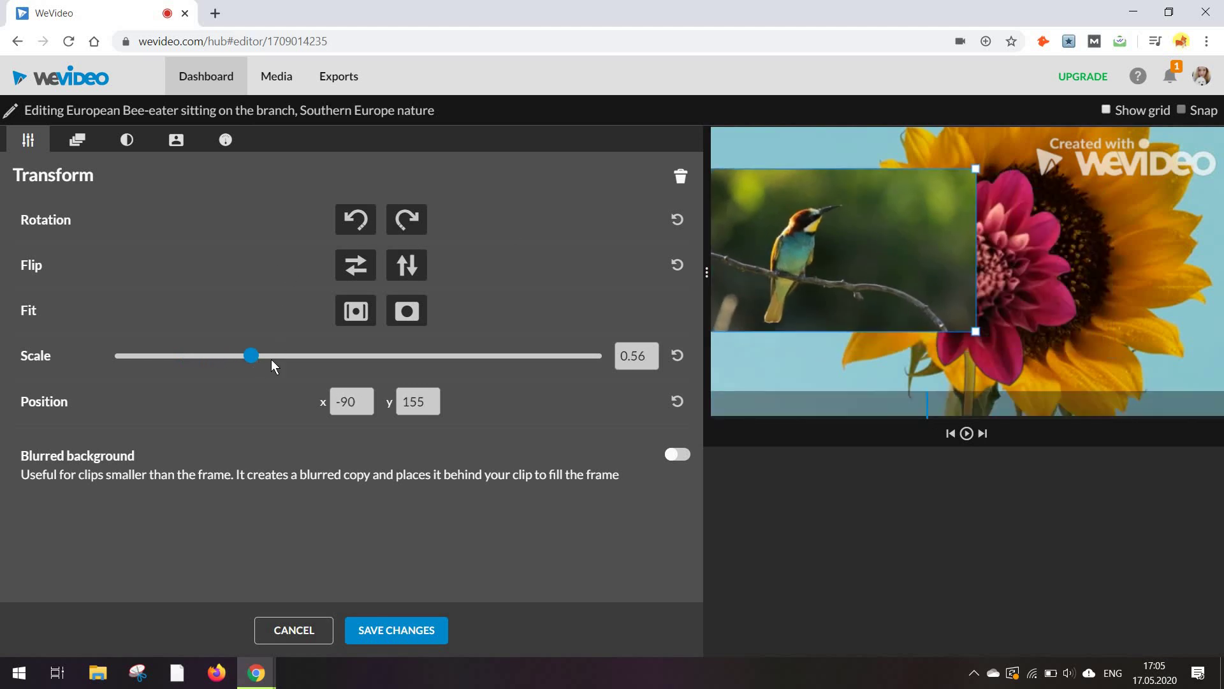
mouse_move(292, 357)
mouse_down()
mouse_move(306, 356)
mouse_move(285, 356)
mouse_up()
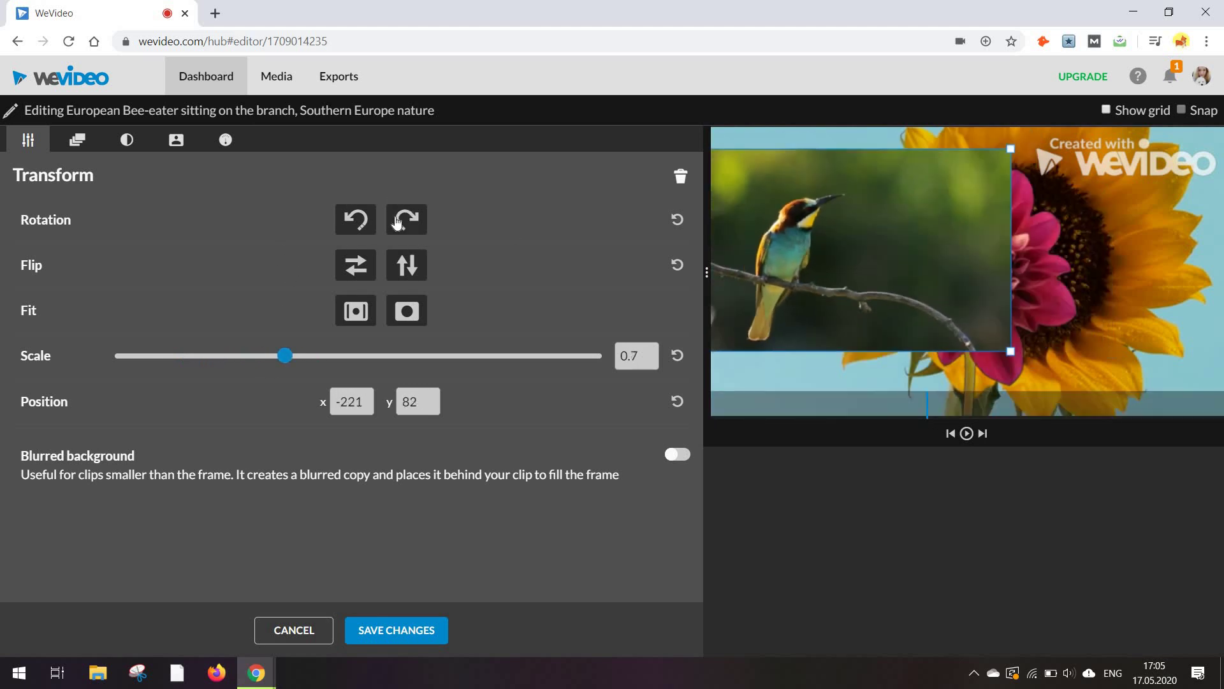
click(396, 221)
click(373, 220)
click(363, 317)
Zoom in the bee-eater clip's animation start frame and look over the colour and keying options
click(77, 140)
drag(358, 284, 323, 299)
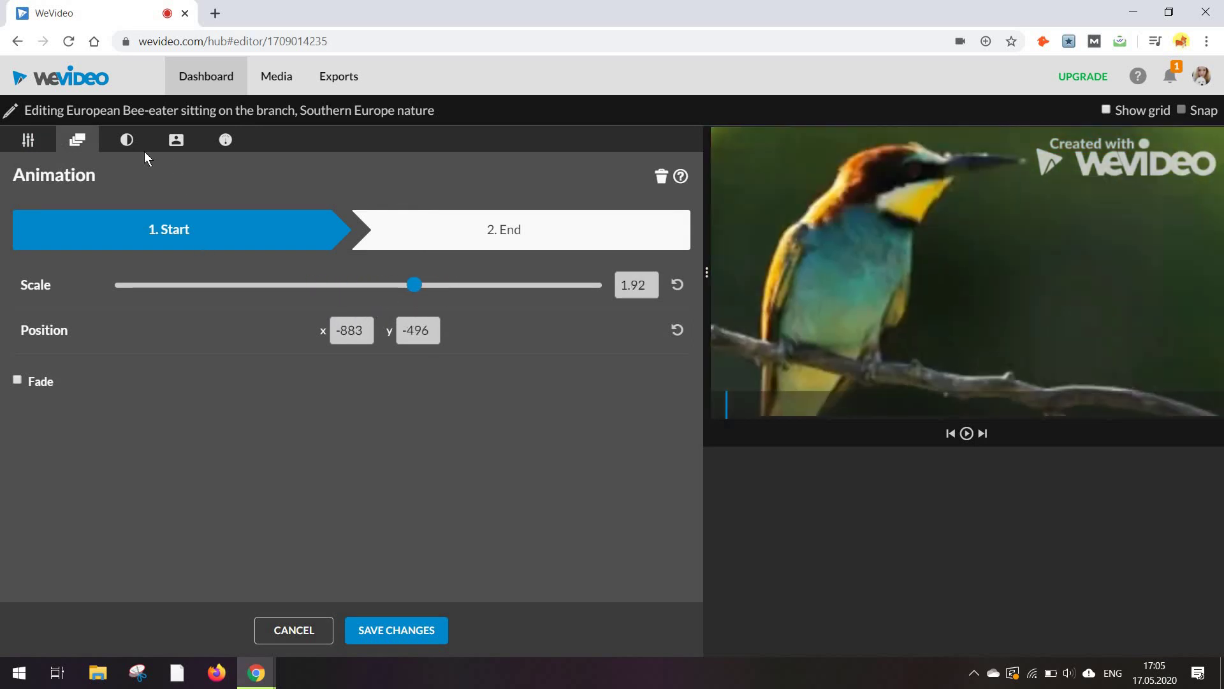
click(126, 140)
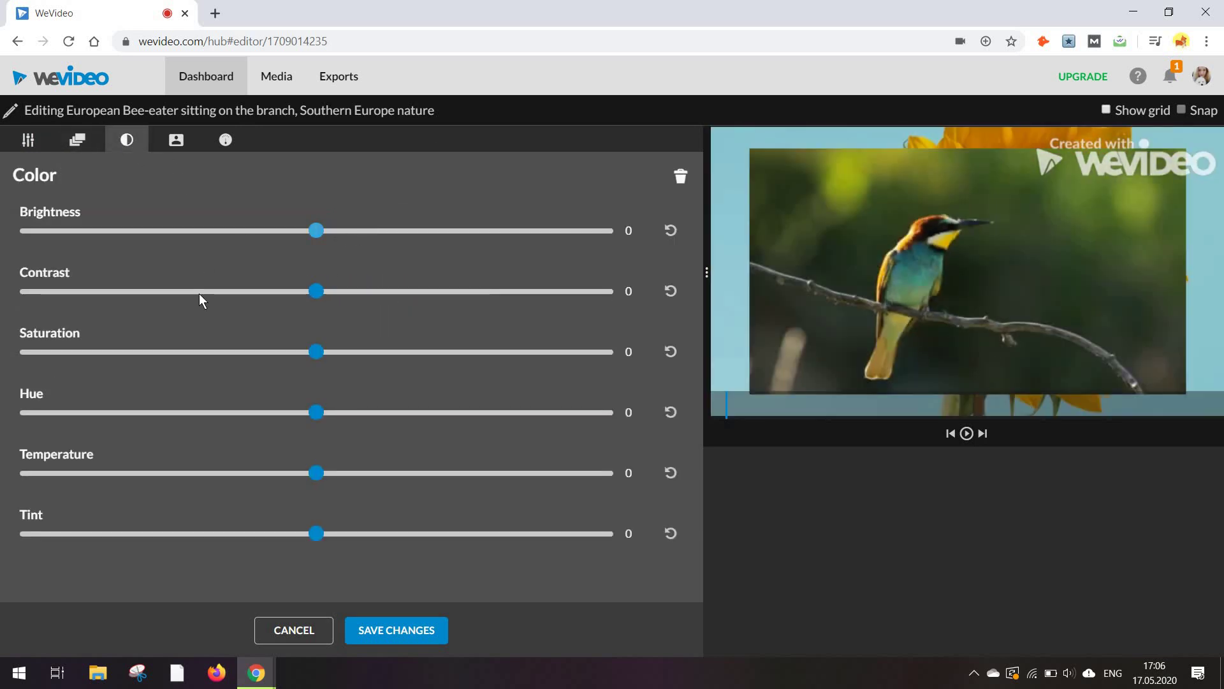
click(176, 140)
Speed a 7-second range of the clip up to 8x, preview it, and save the changes
click(226, 139)
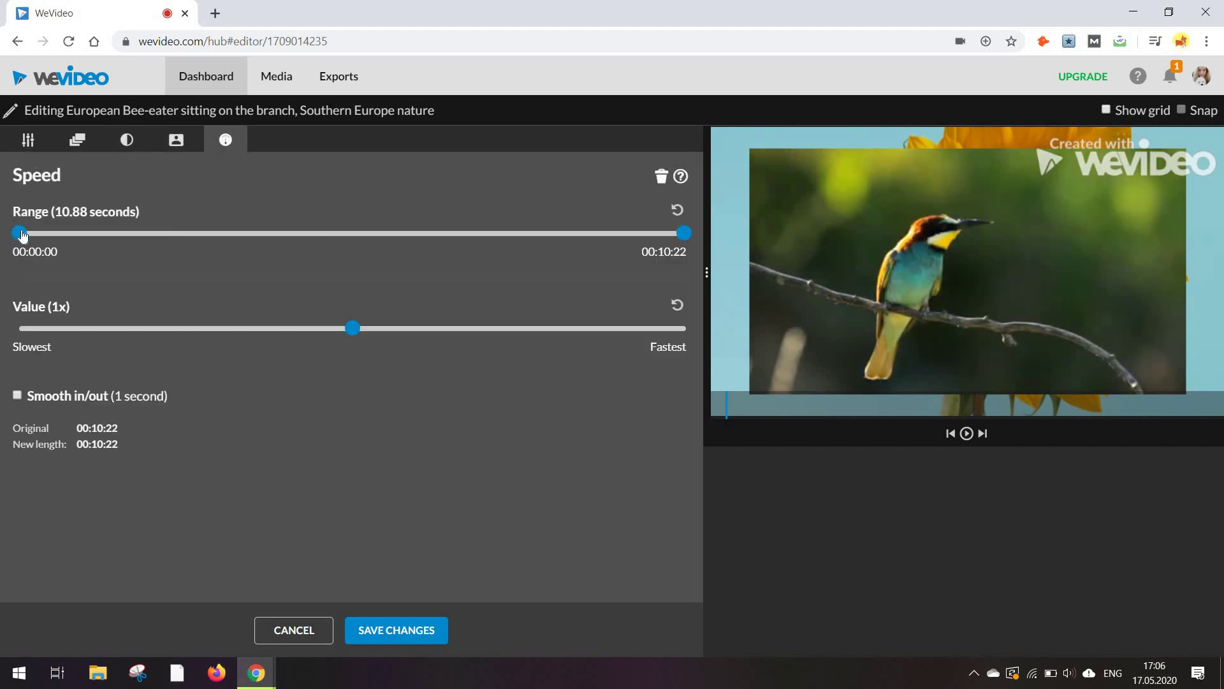
drag(22, 235, 258, 242)
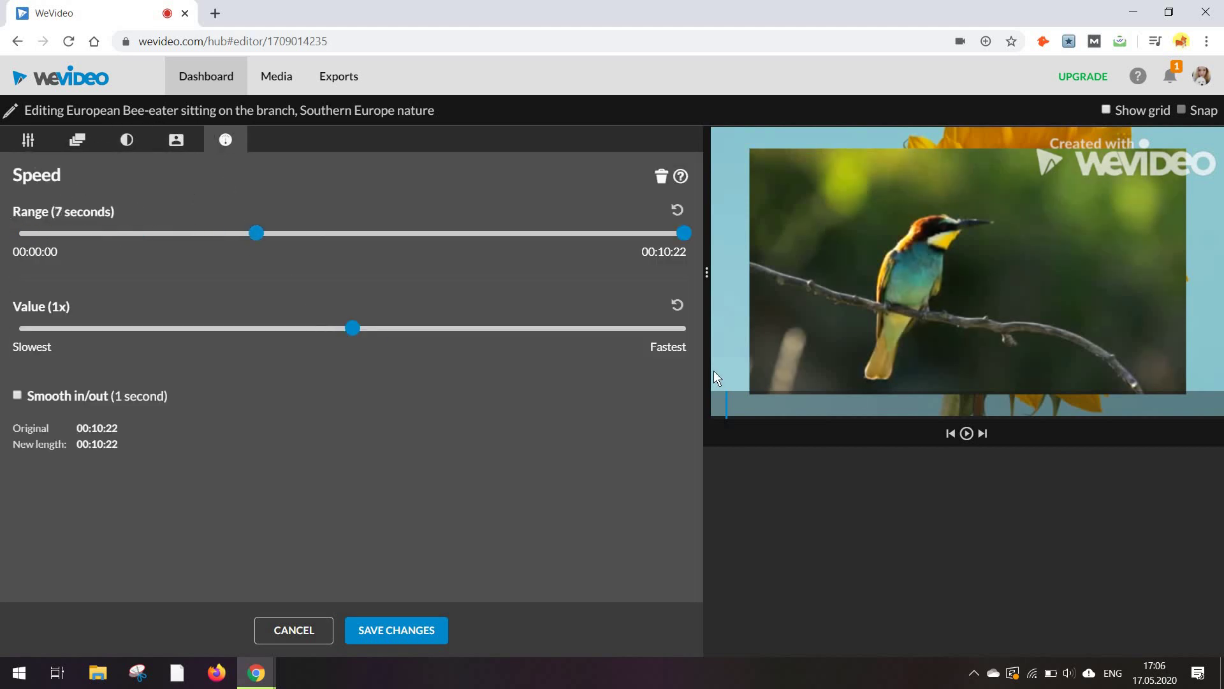
drag(352, 328, 613, 329)
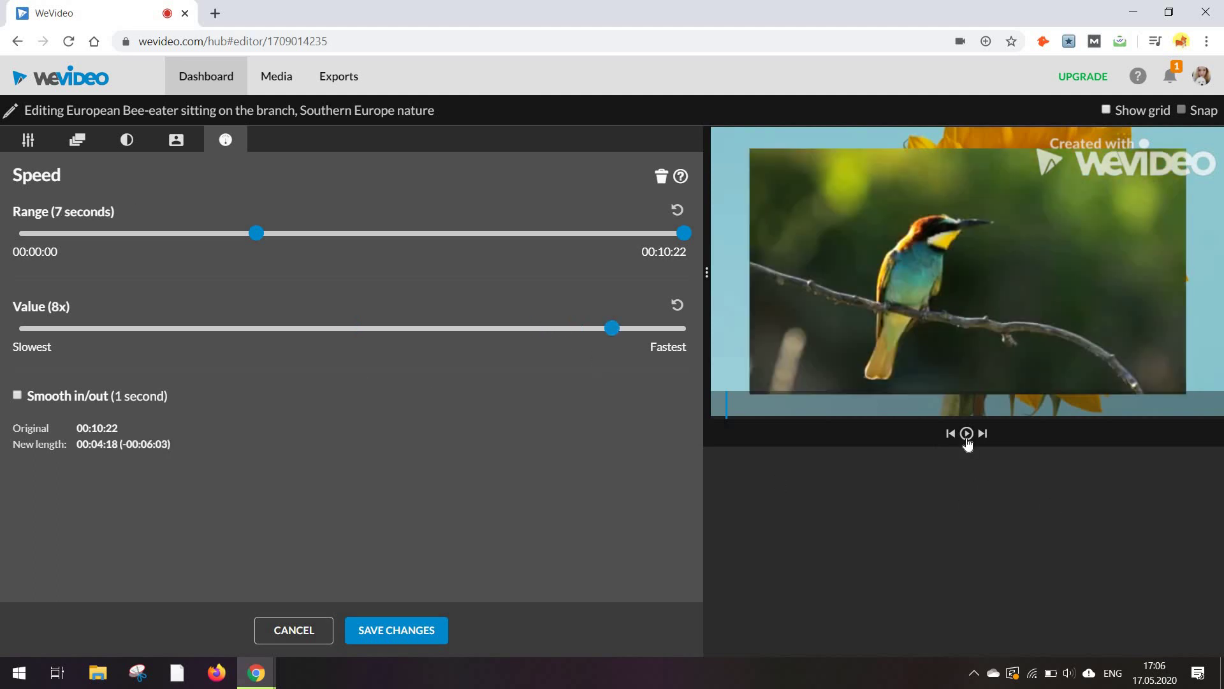
click(967, 438)
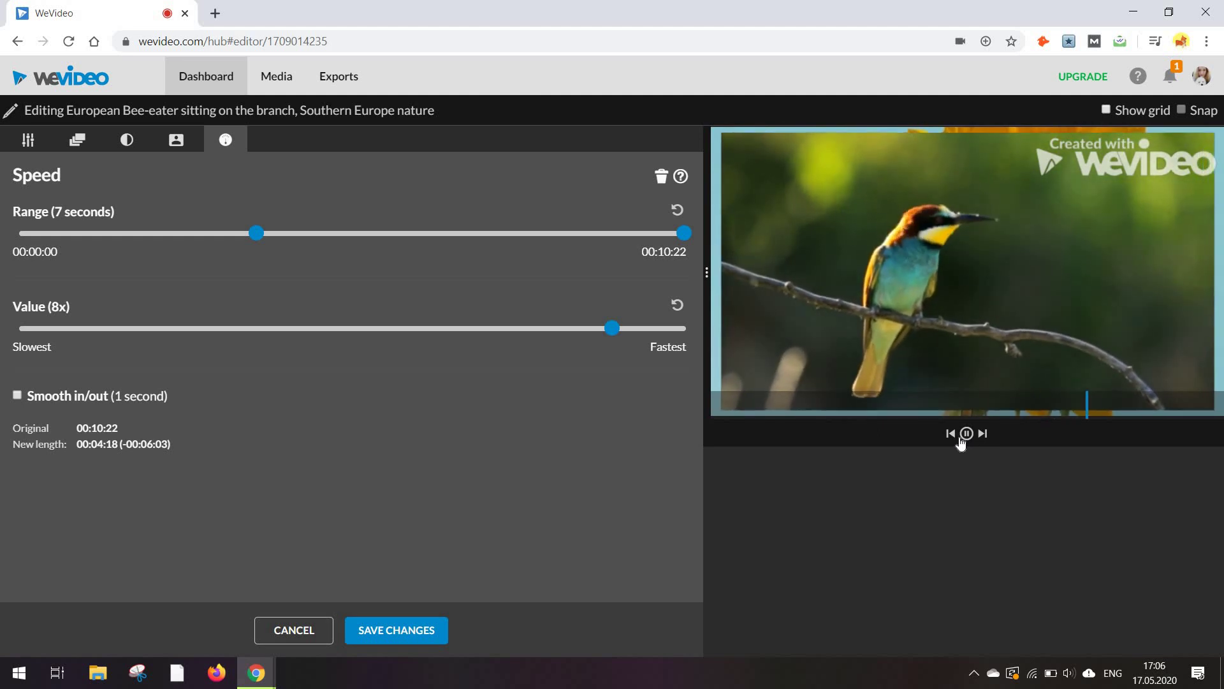
click(368, 635)
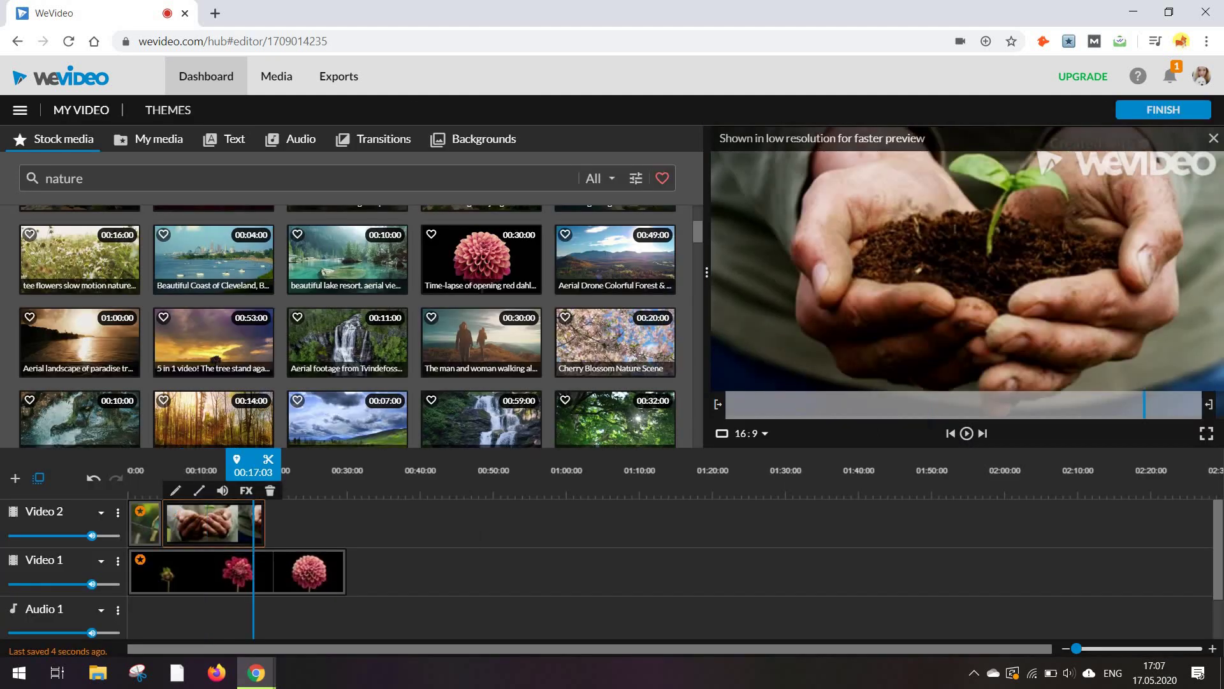
Lower the seedling clip's volume and apply Sepia, Black and White and Invert Colors effects to it
click(223, 491)
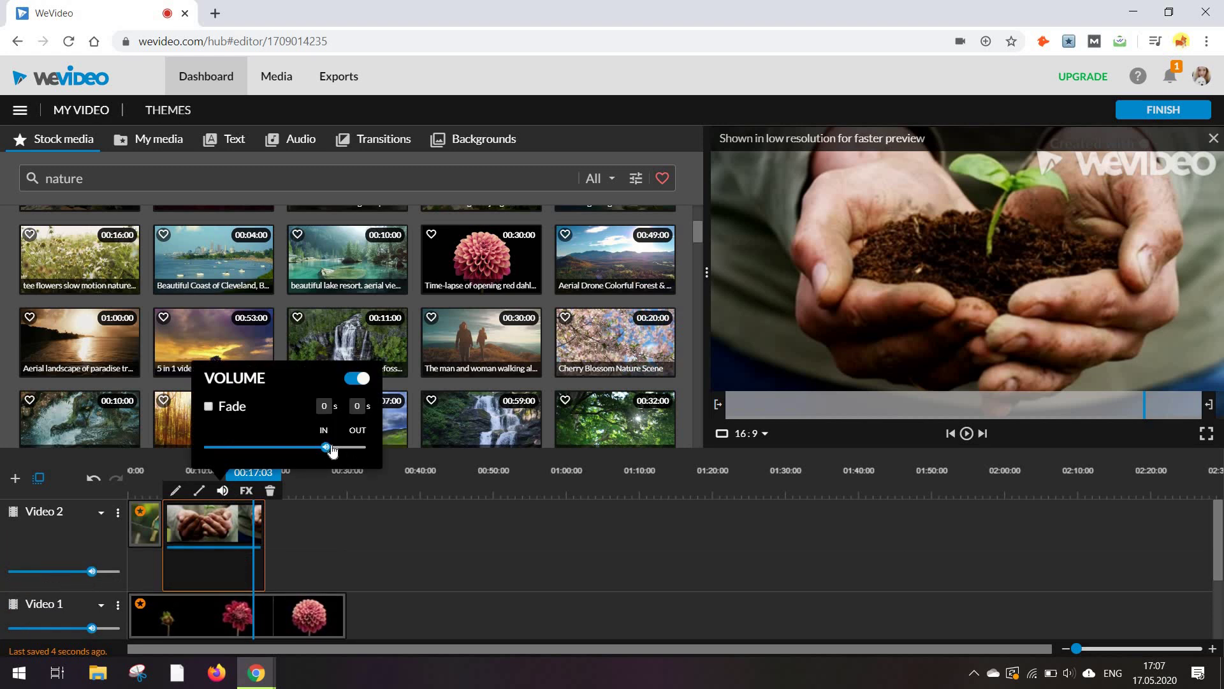
click(286, 448)
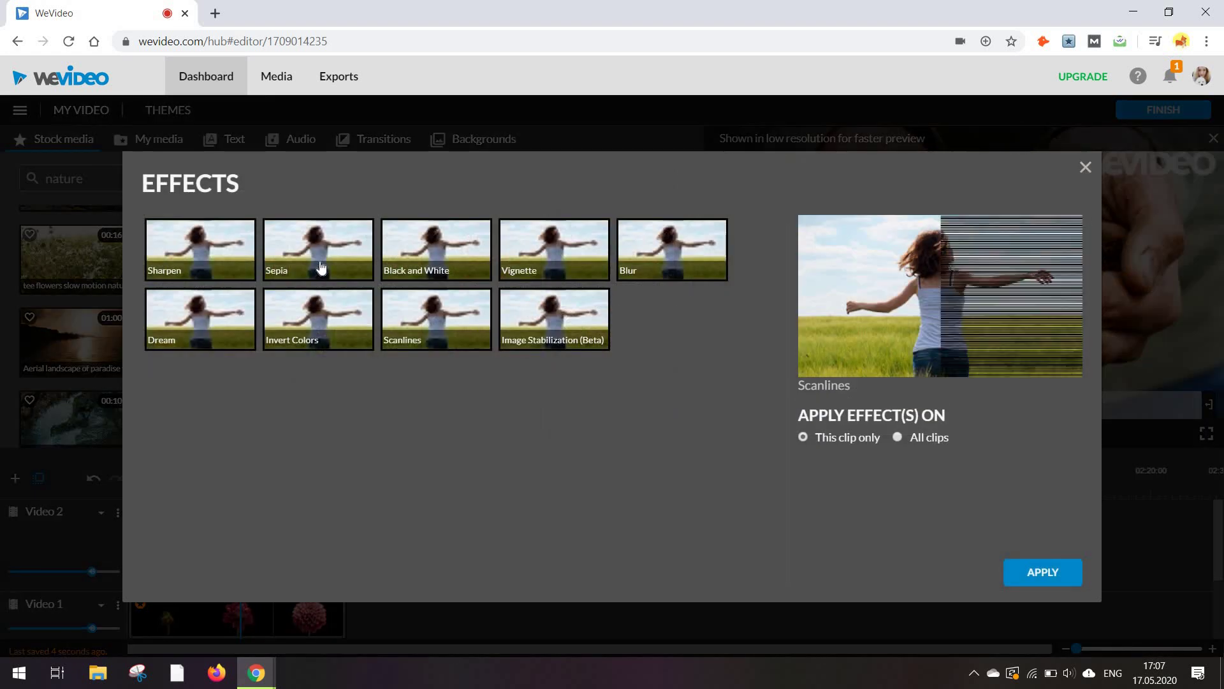
click(318, 255)
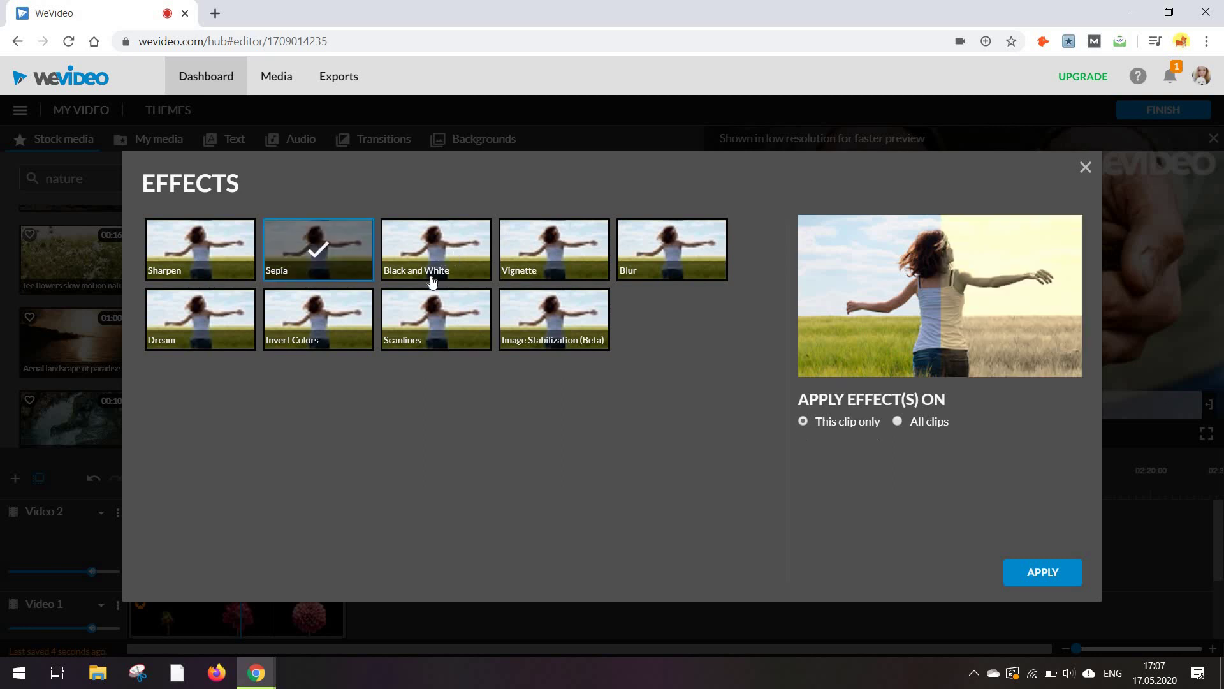
click(426, 284)
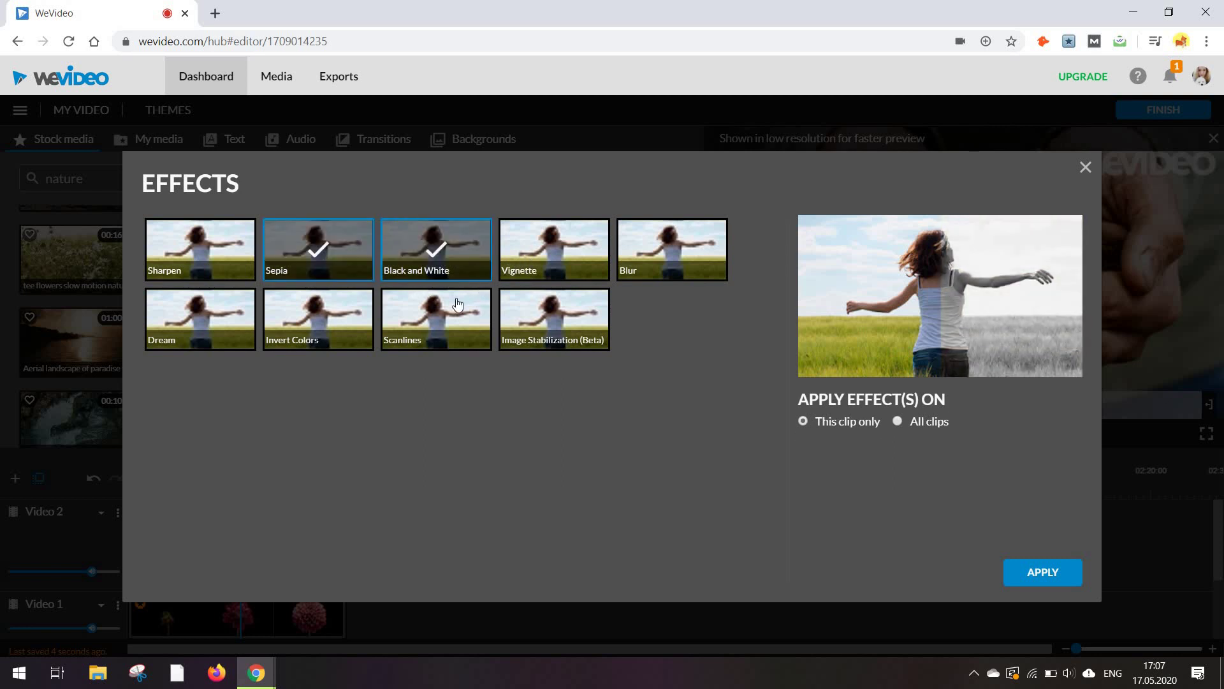
click(342, 295)
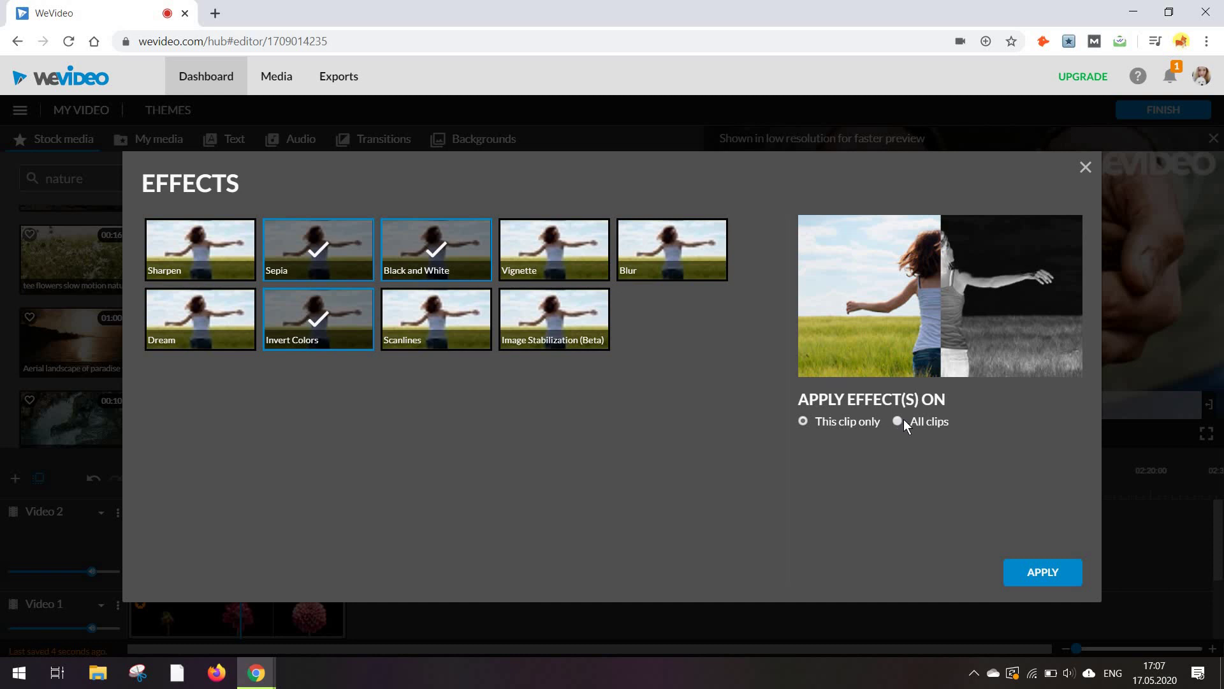
click(1059, 582)
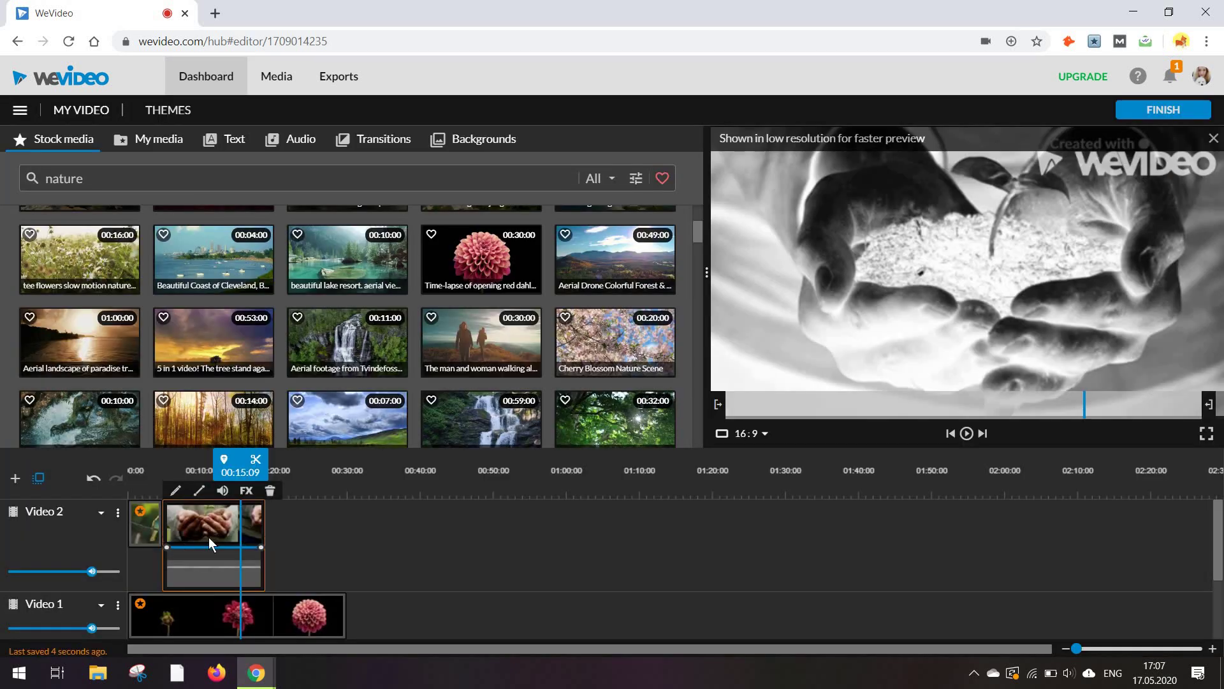
Shift the Video 2 clip to the timeline start and place Cherry Blossom at the start of Video 1
drag(209, 536, 176, 536)
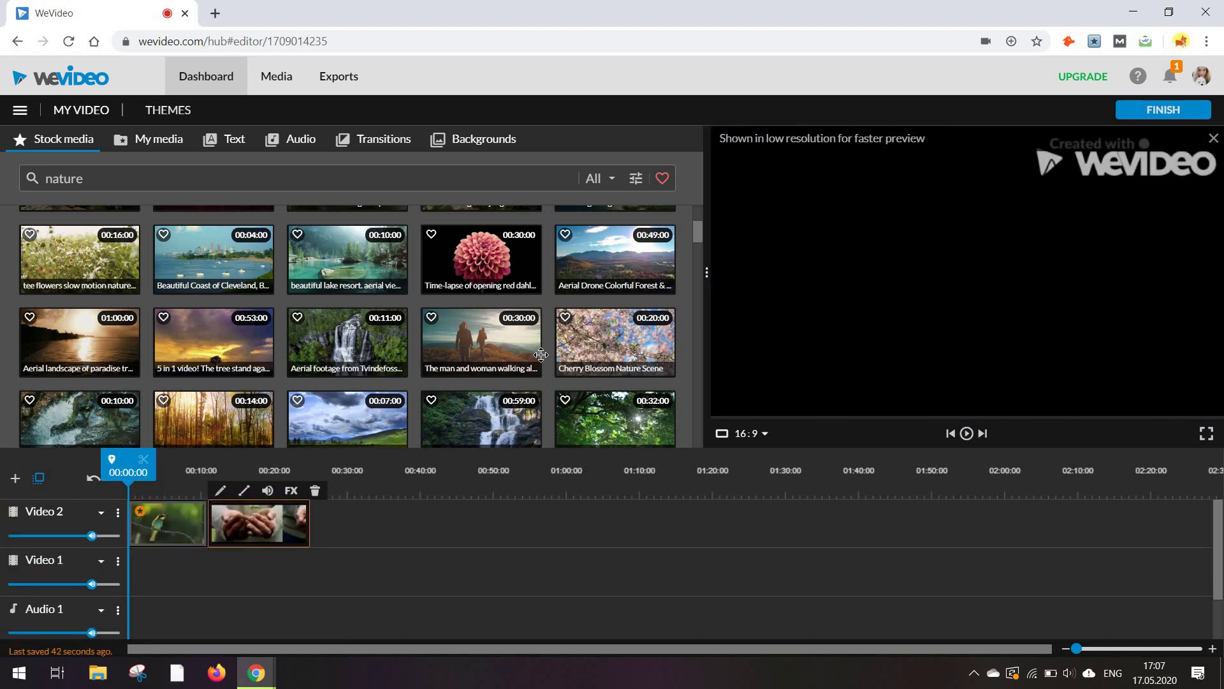
drag(541, 354, 113, 542)
click(265, 523)
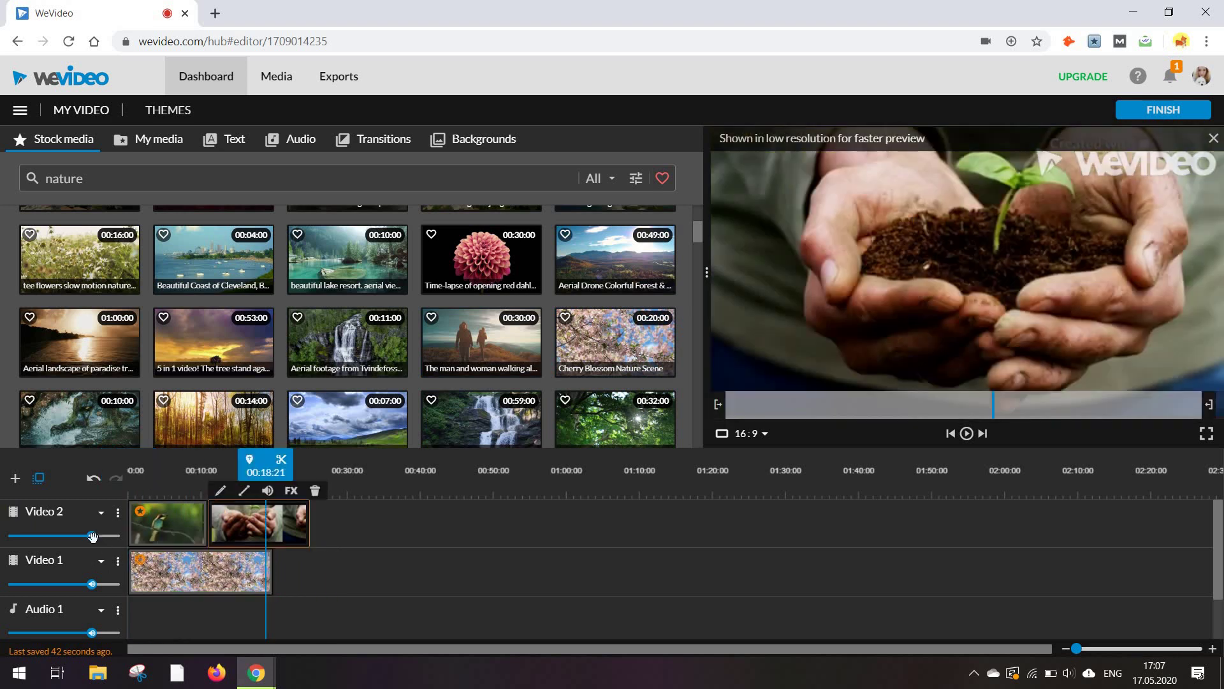
Set Video 2's volume to 62% and fade in the hands clip's sound, cancelling a new track
click(61, 535)
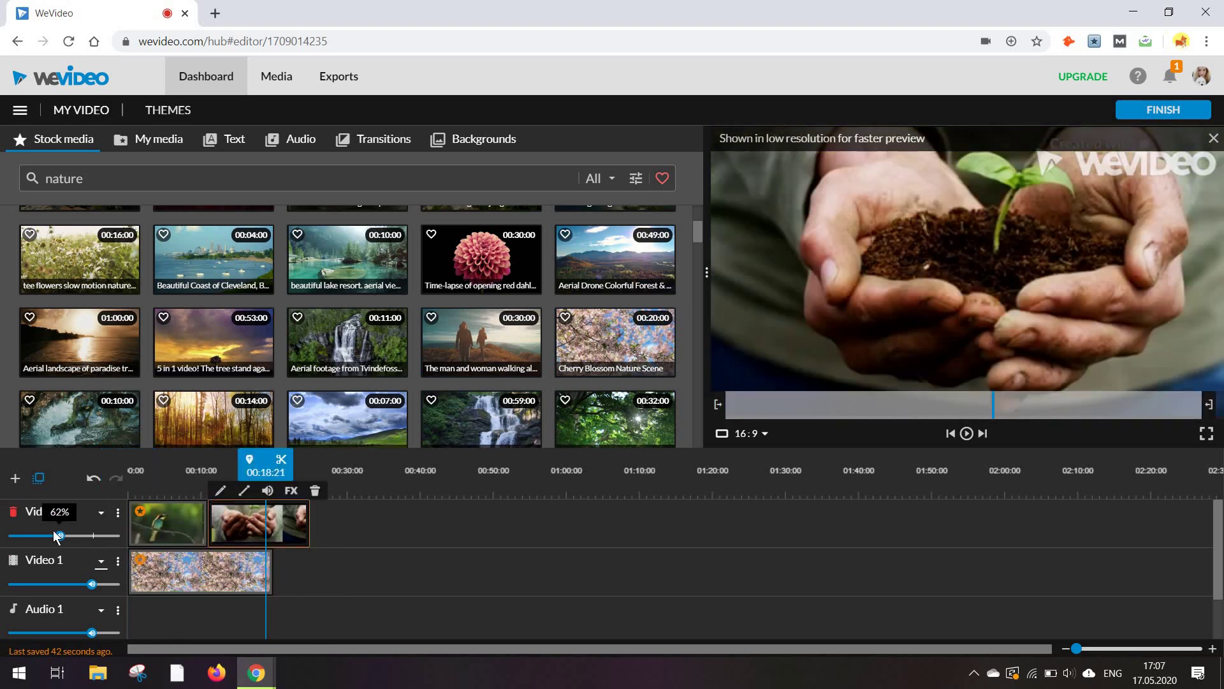
click(117, 513)
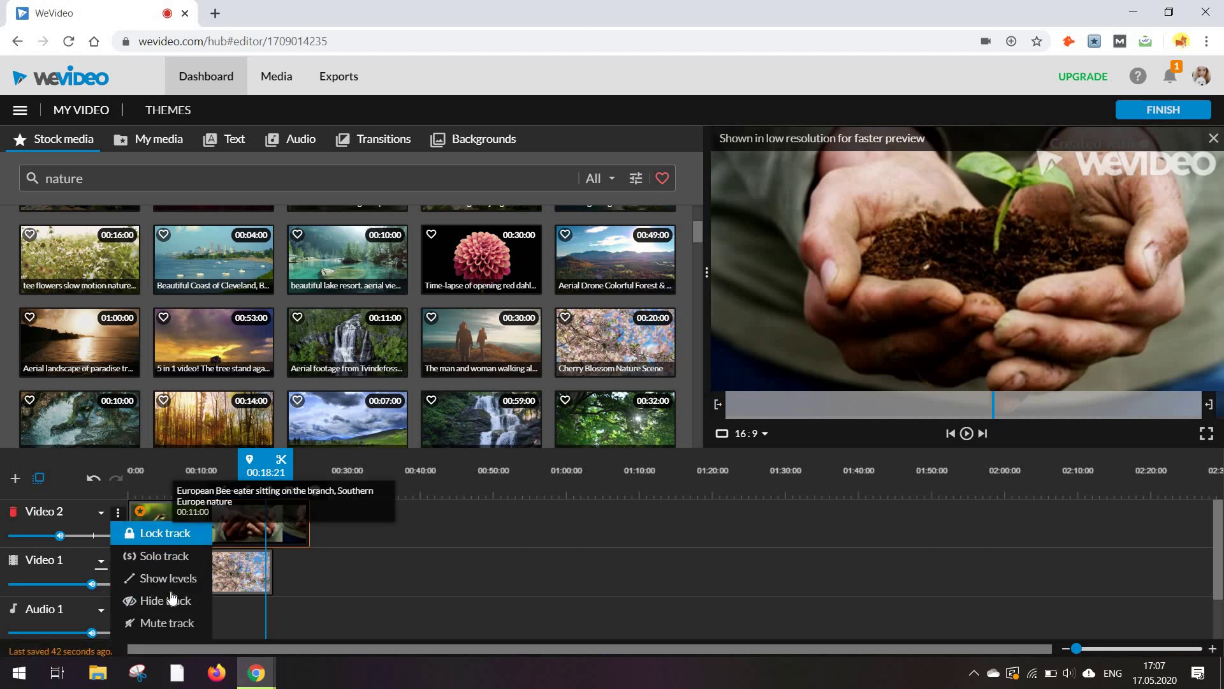
drag(211, 508, 204, 565)
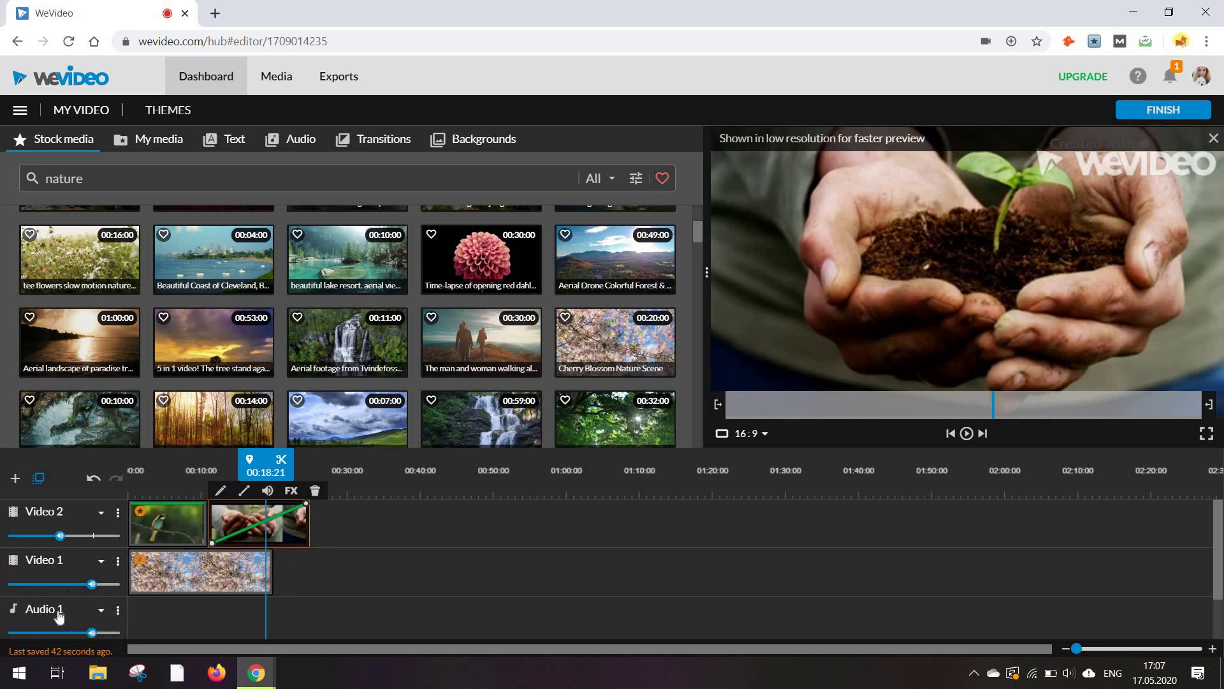
click(20, 477)
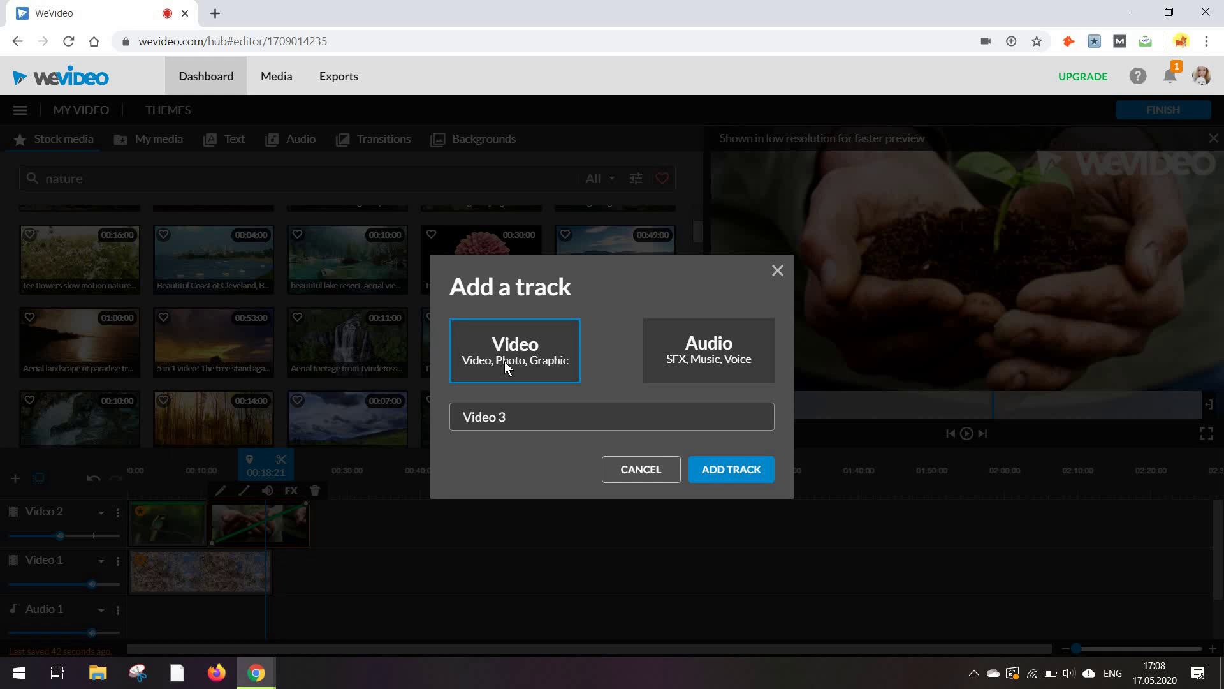
click(778, 273)
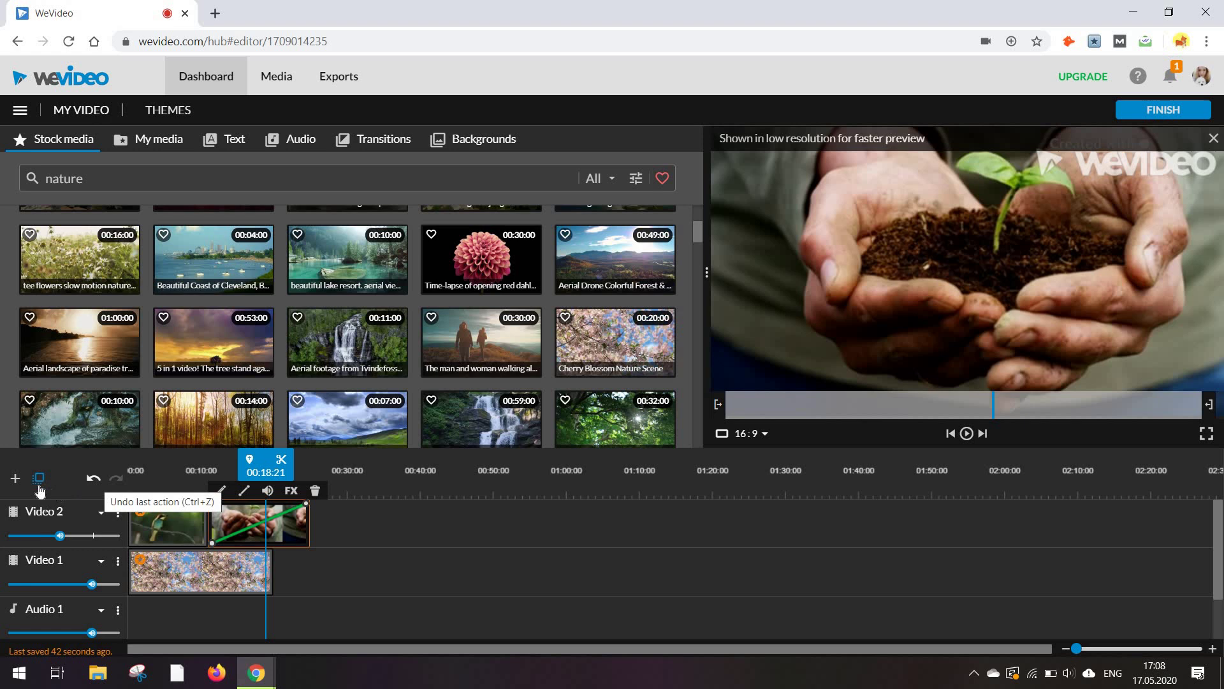
Append the sunflower clip 111-1080 and magenta clip 165-1080 to Video 2 from My media
click(150, 139)
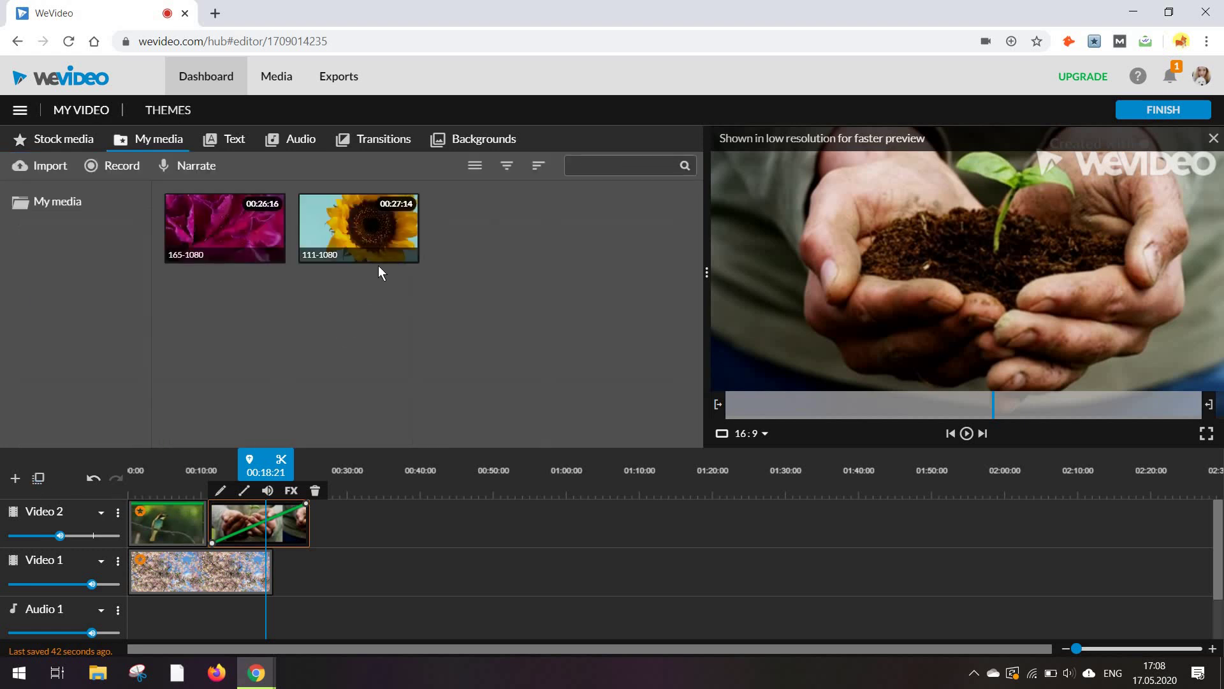
click(382, 253)
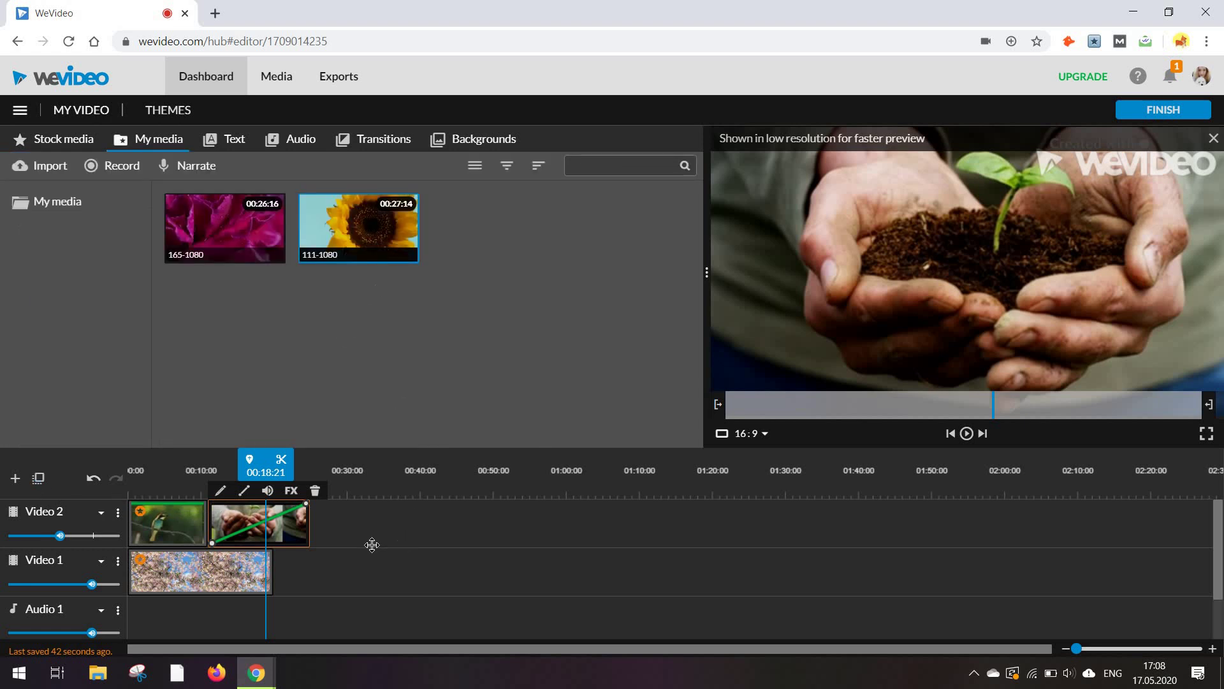
drag(372, 544, 333, 541)
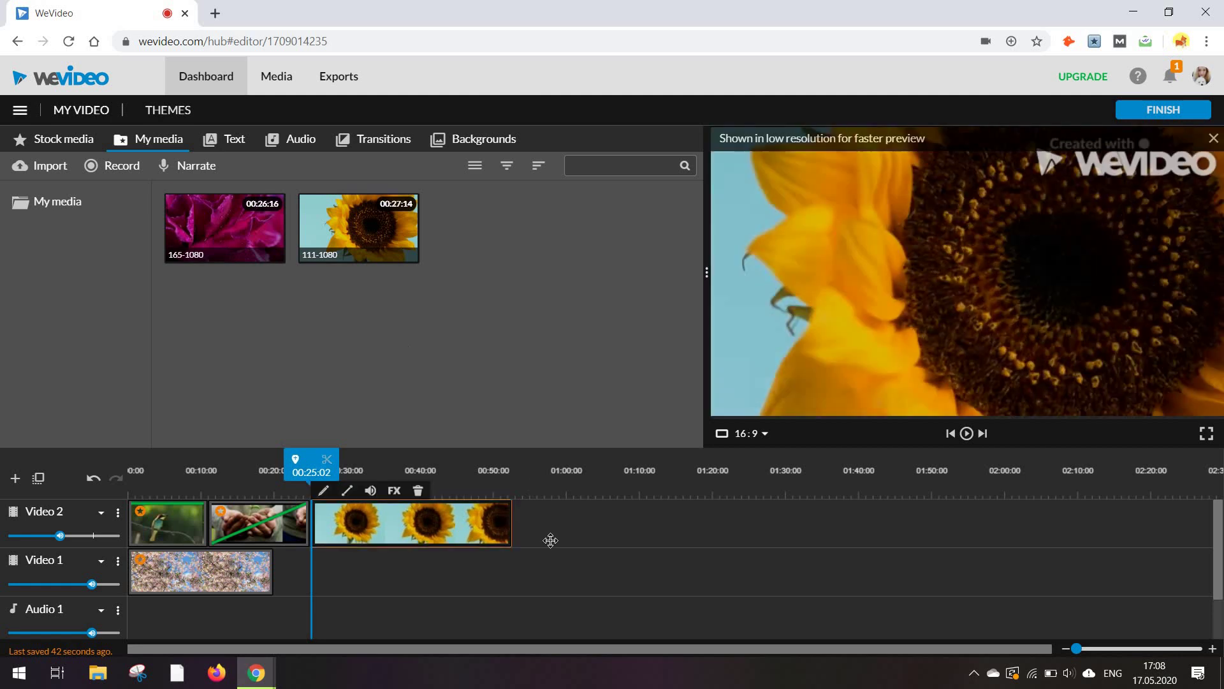
drag(550, 540, 531, 544)
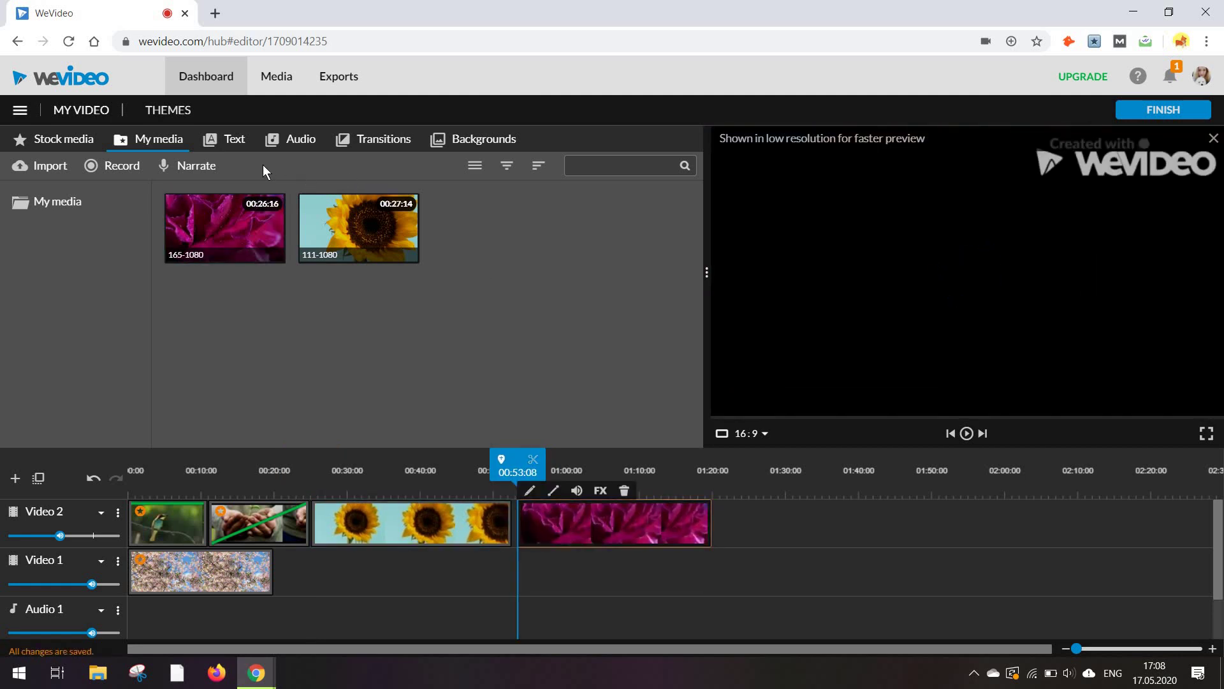
Accept the Motion titles prompt in the Text library and browse the motion title templates
click(225, 139)
click(967, 433)
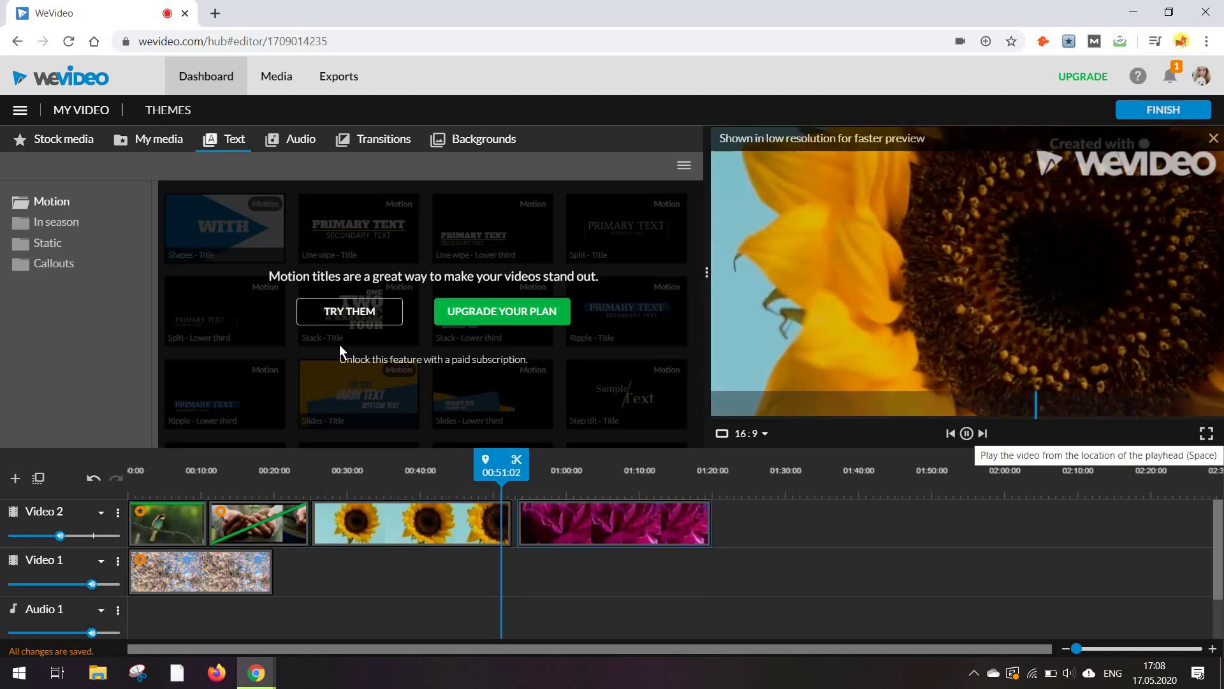
click(364, 313)
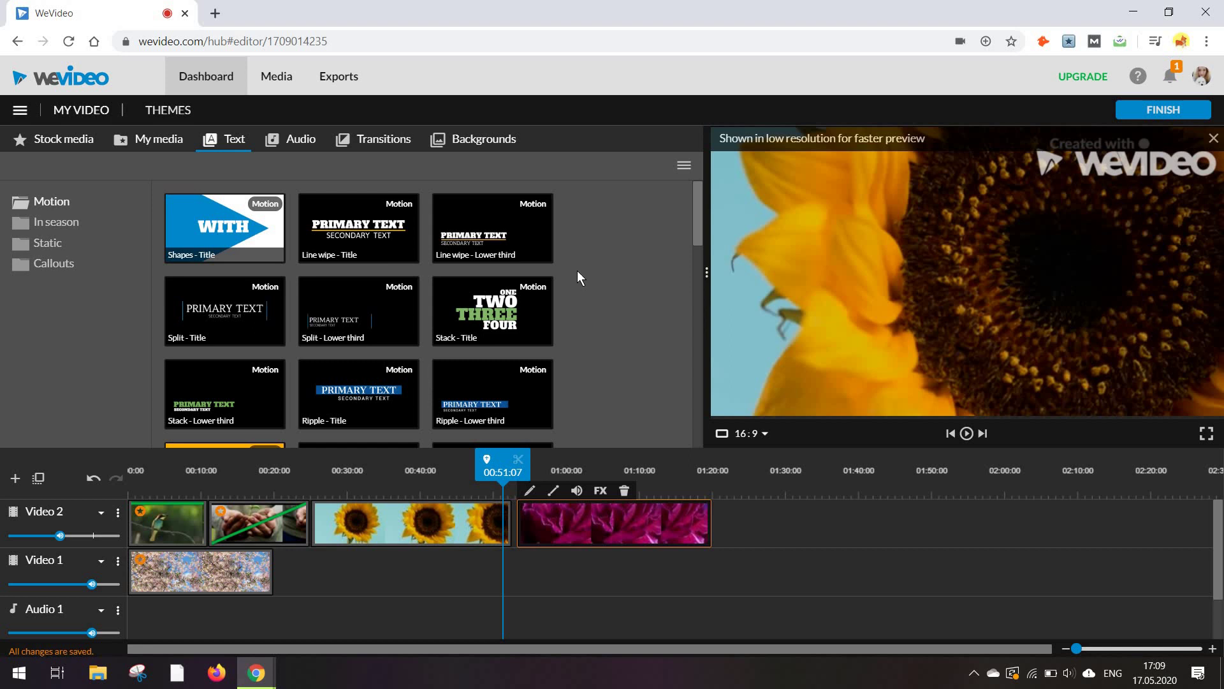
scroll(576, 270, down, 2)
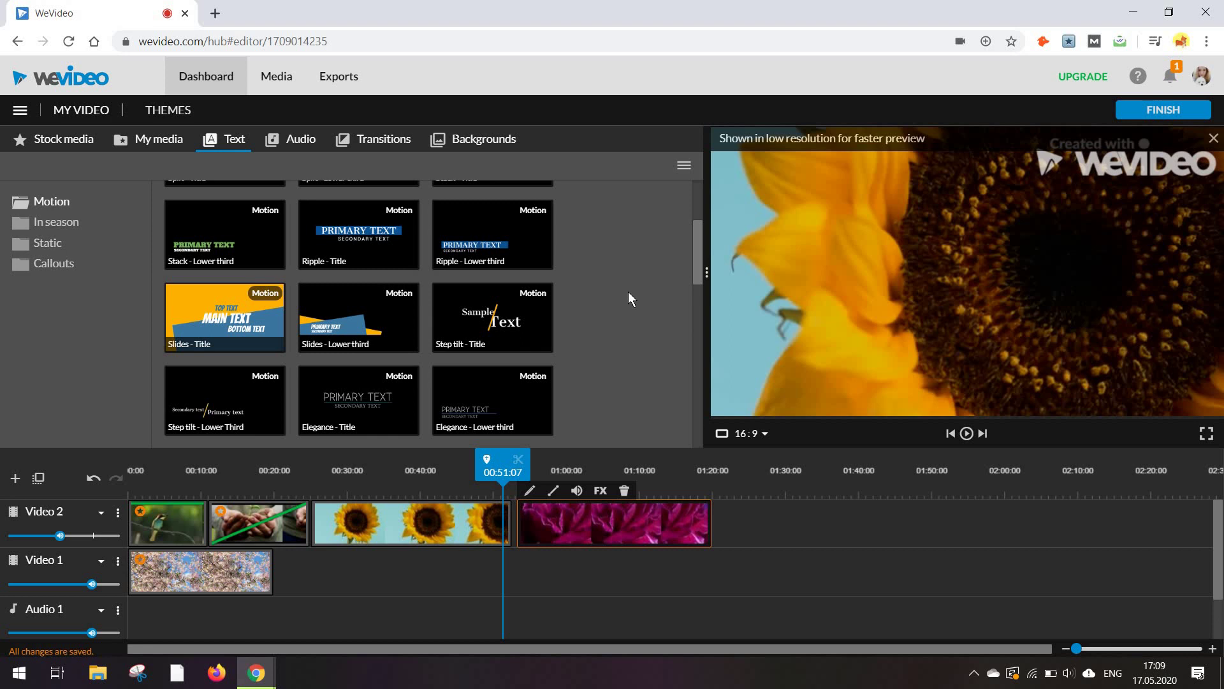
scroll(629, 292, down, 5)
scroll(628, 294, down, 4)
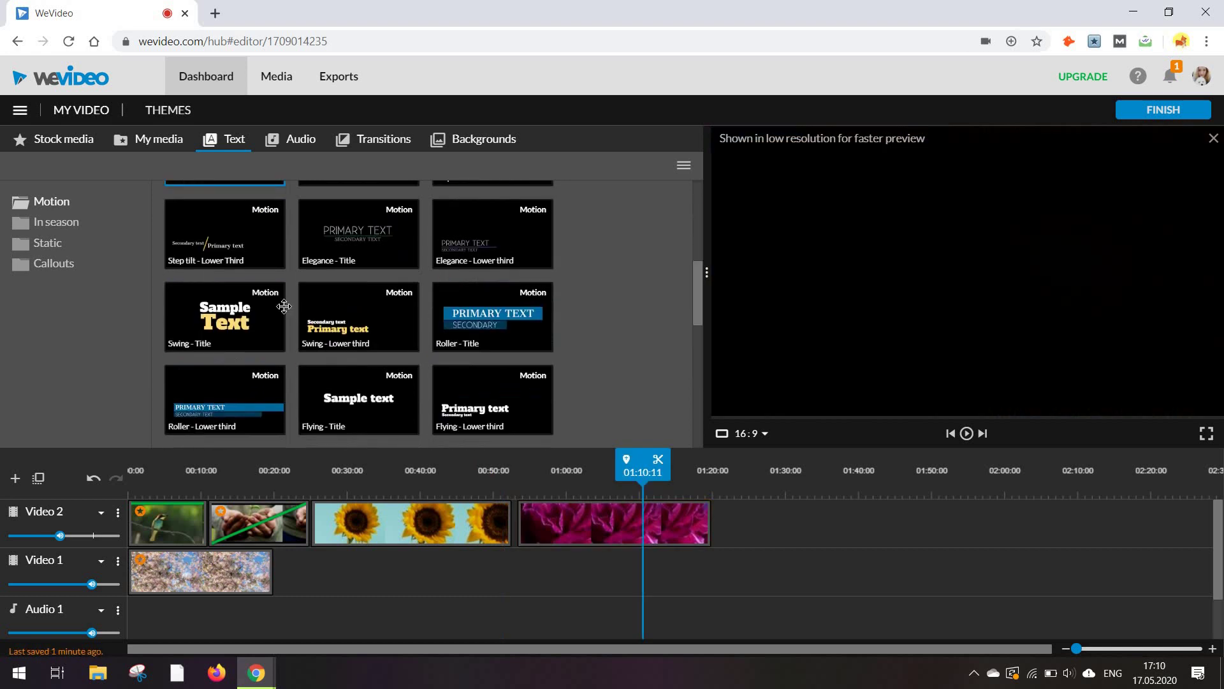
Add a Slides - Title after the magenta clip with palette light blue, light orange and pale blue
drag(224, 310, 721, 524)
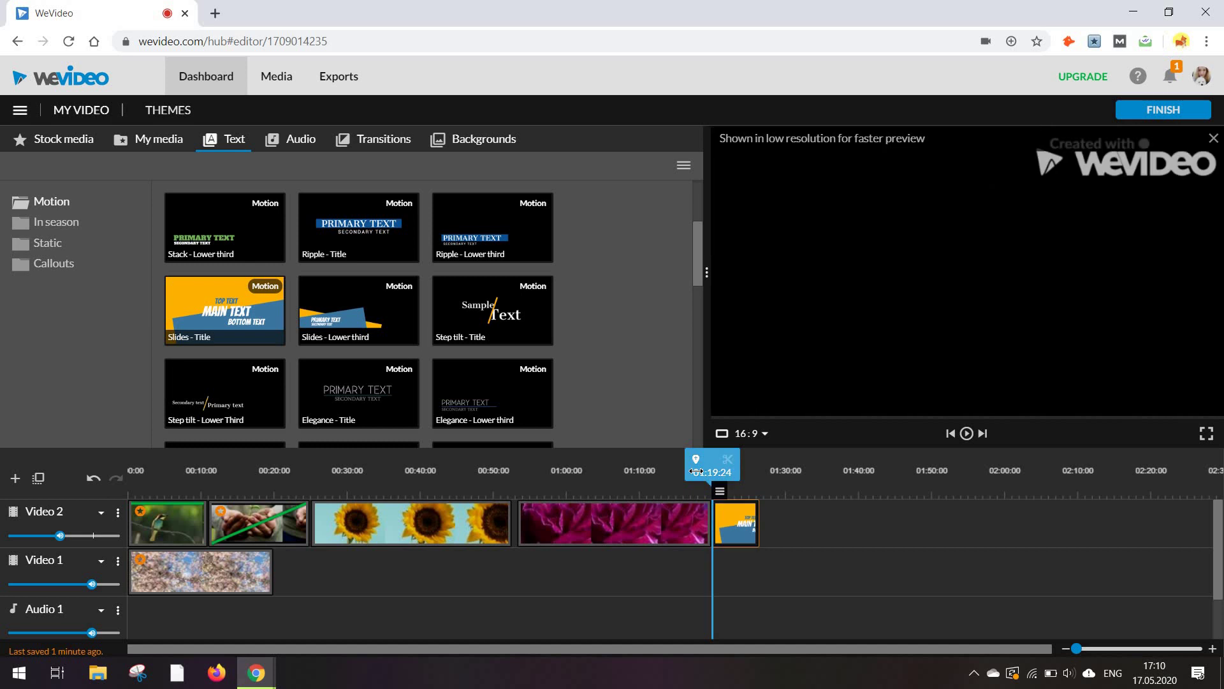
click(733, 526)
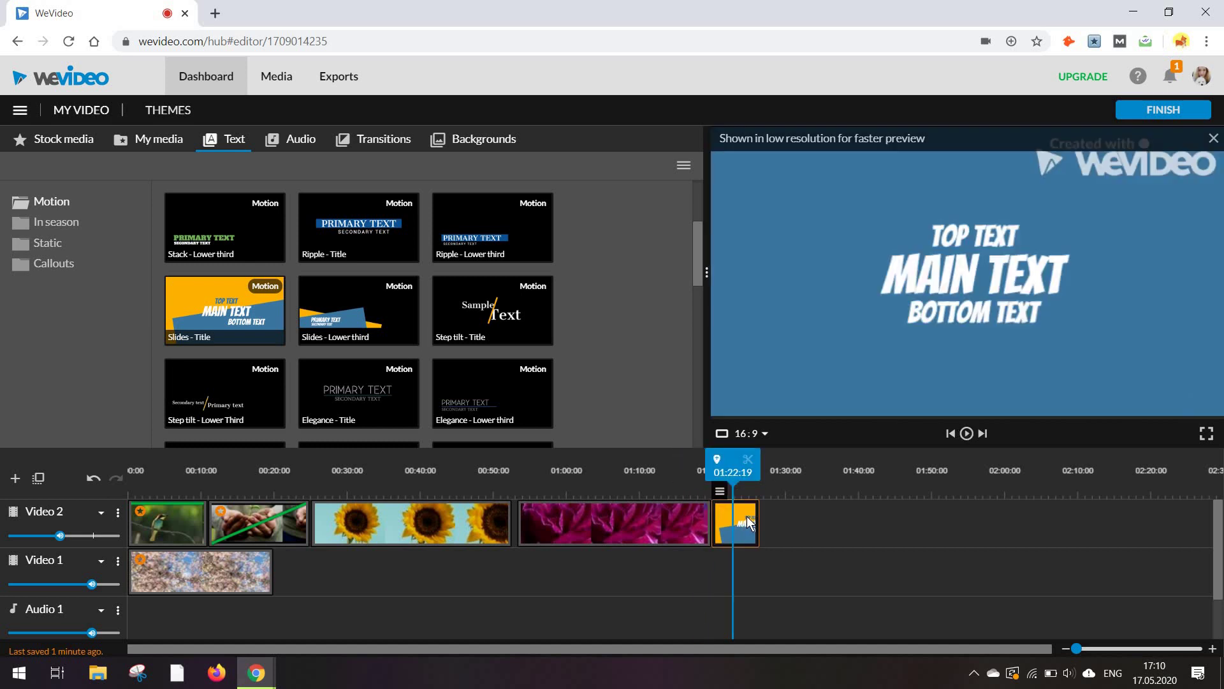
click(721, 492)
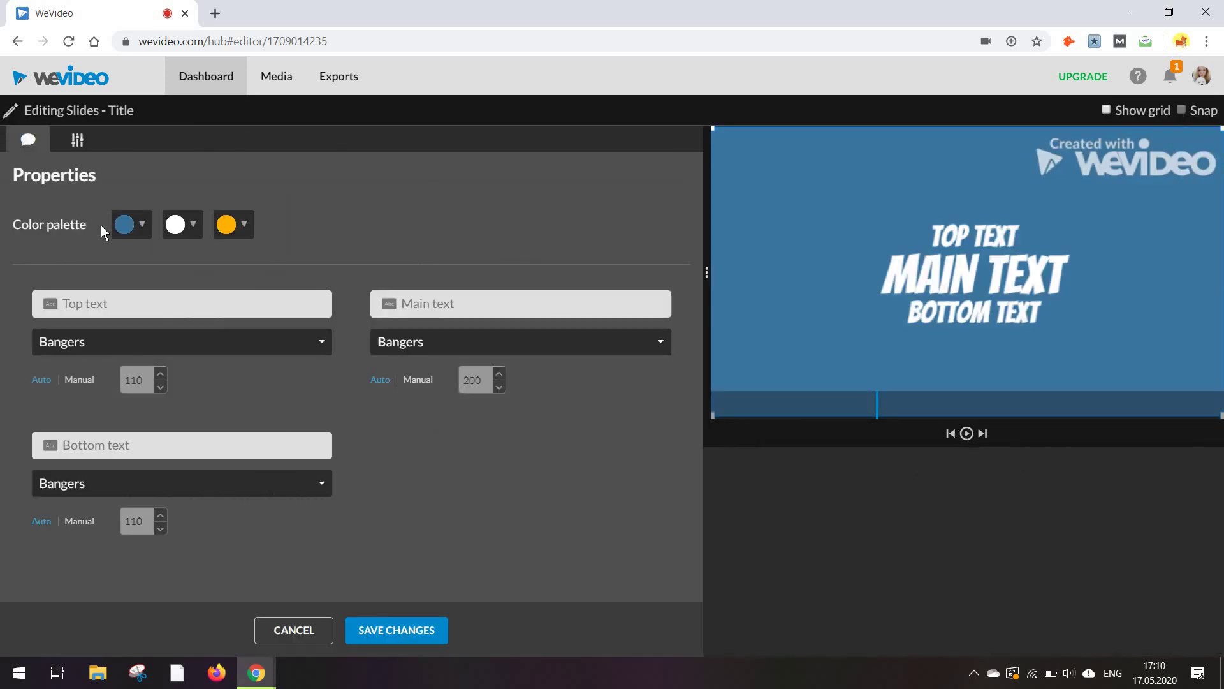
click(125, 224)
click(218, 300)
click(182, 224)
click(210, 321)
click(233, 225)
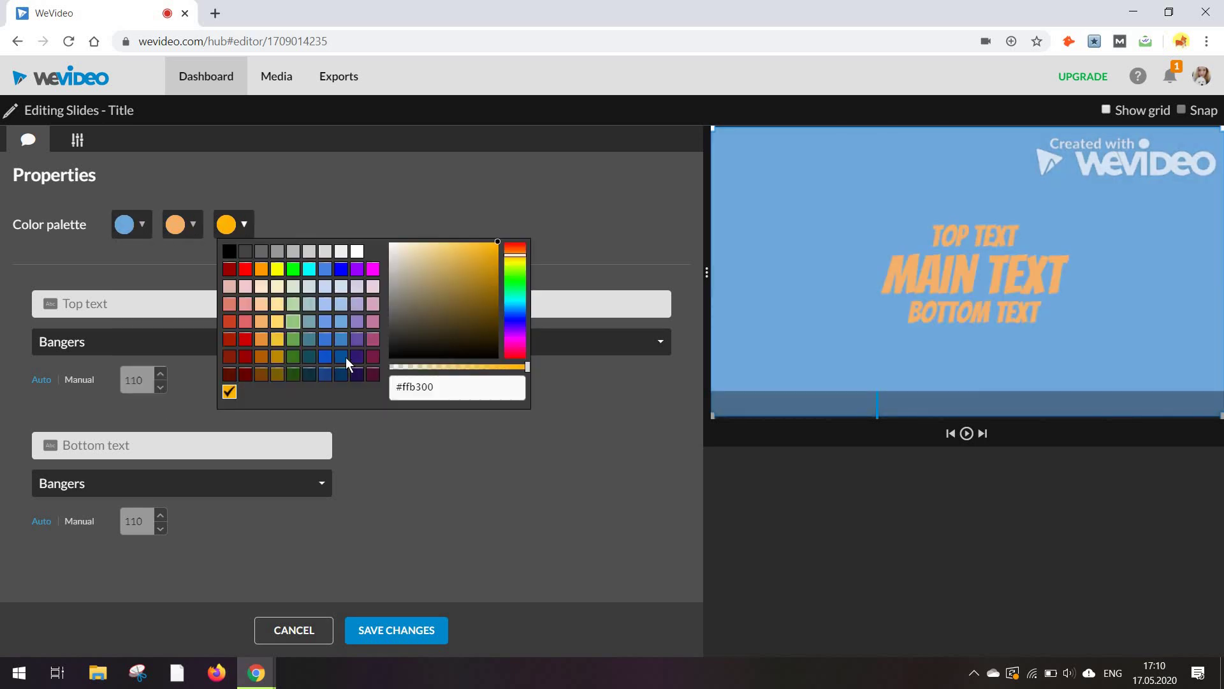
click(325, 286)
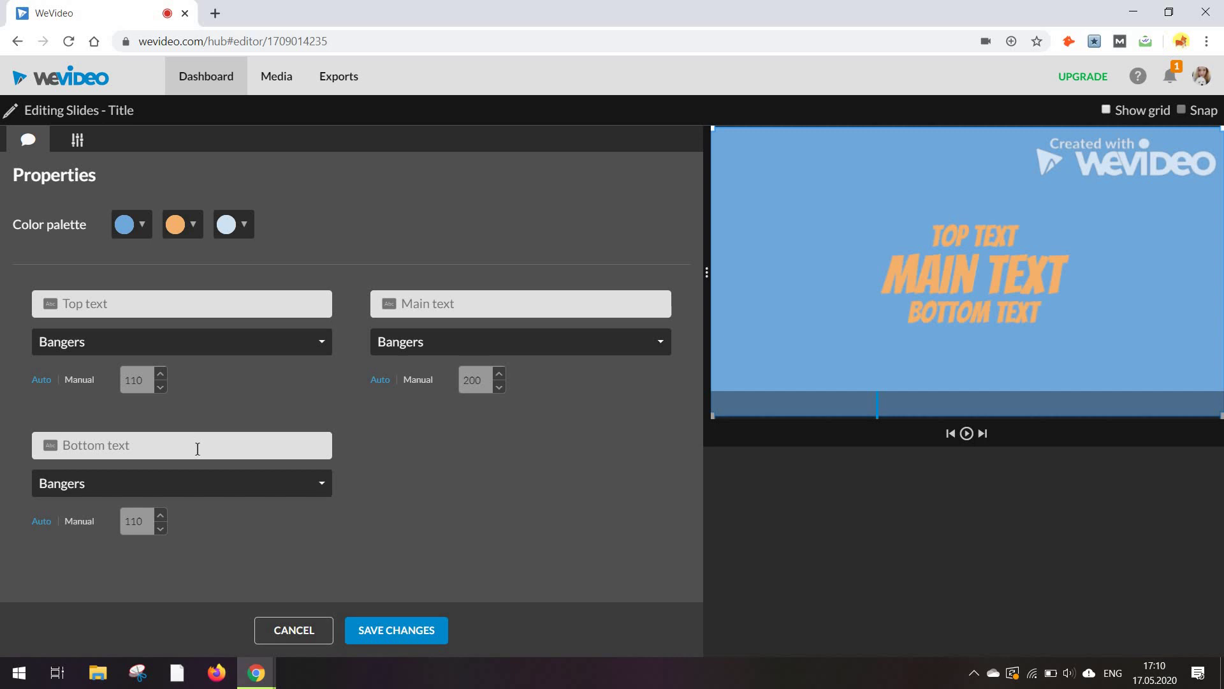
Set the title's main text font to AlfaSlabOne and scale to 0.8, then save
click(432, 350)
click(79, 144)
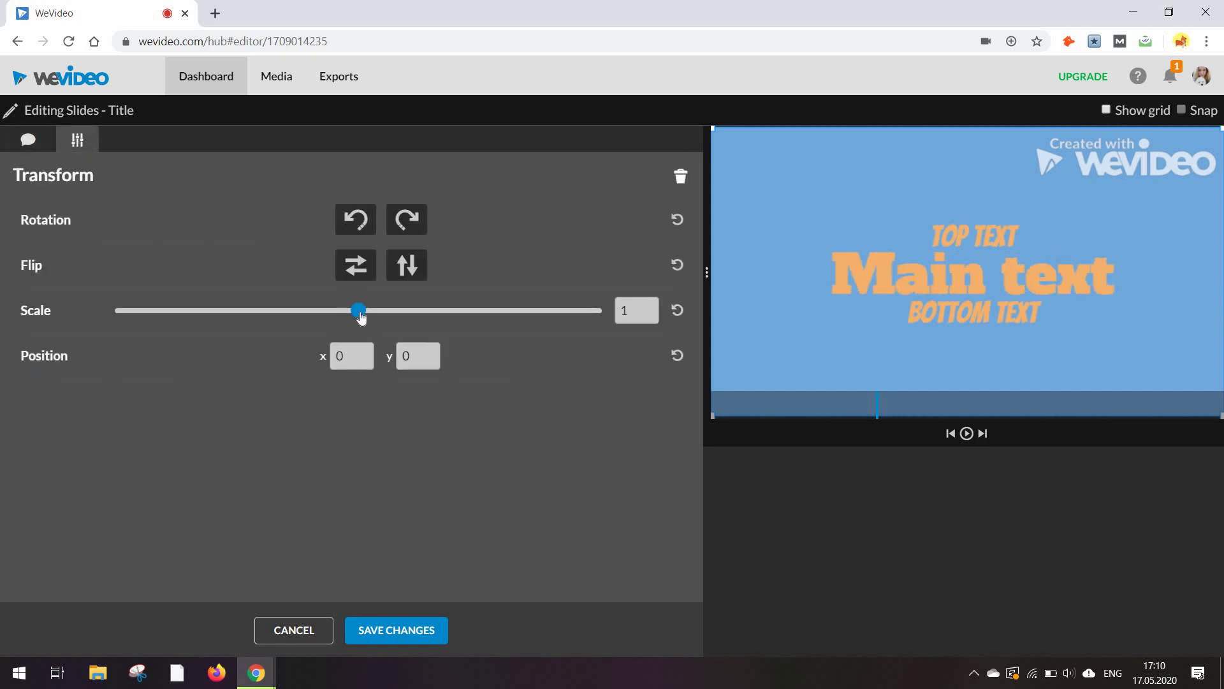
click(314, 313)
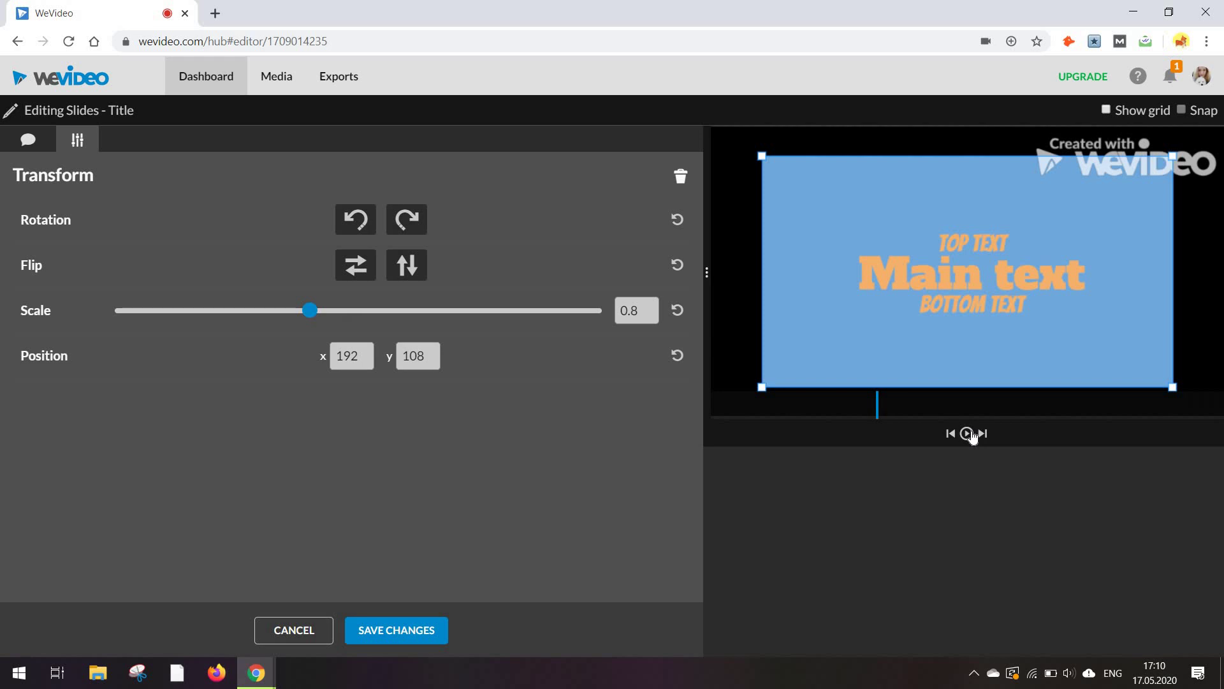
click(396, 630)
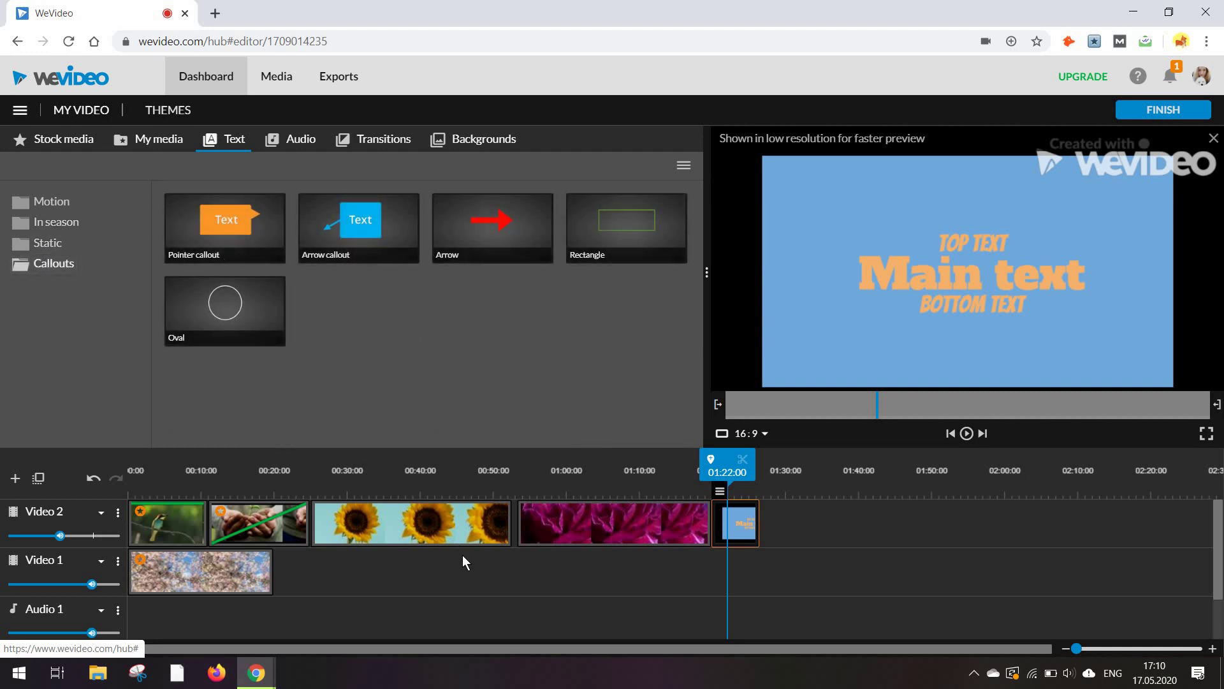
Move the sunflower clip to Video 1 at 00:25 with an Arrow callout above it on Video 2
click(446, 533)
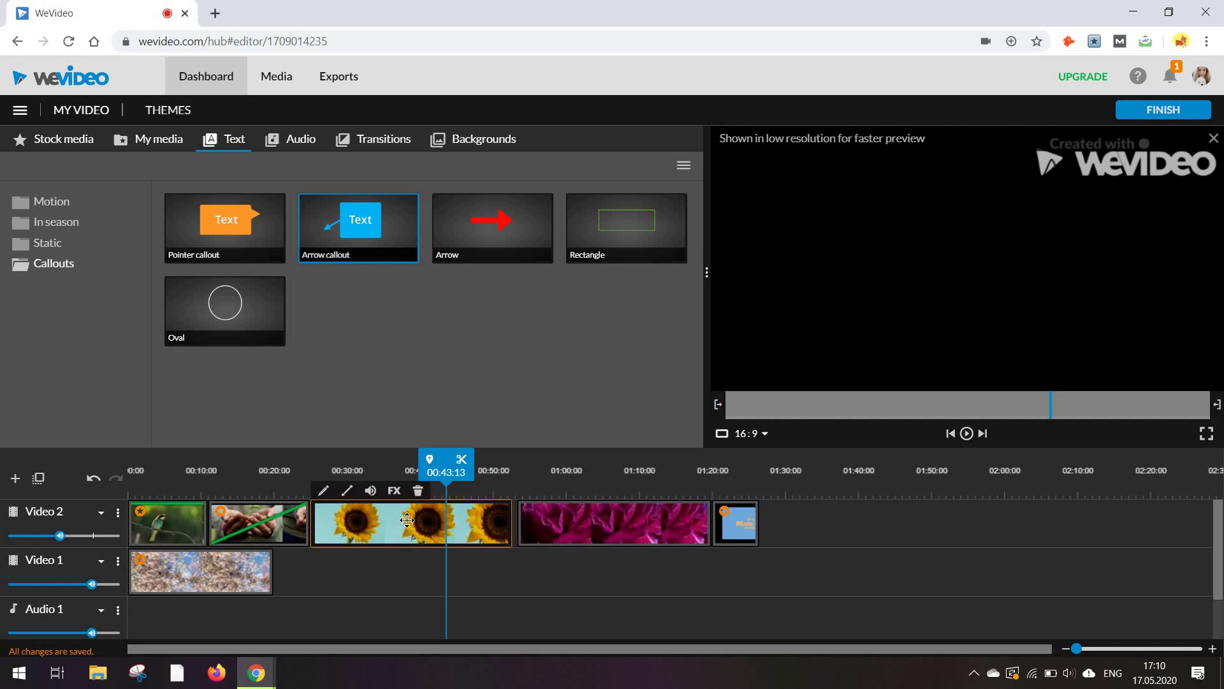
drag(407, 520, 407, 550)
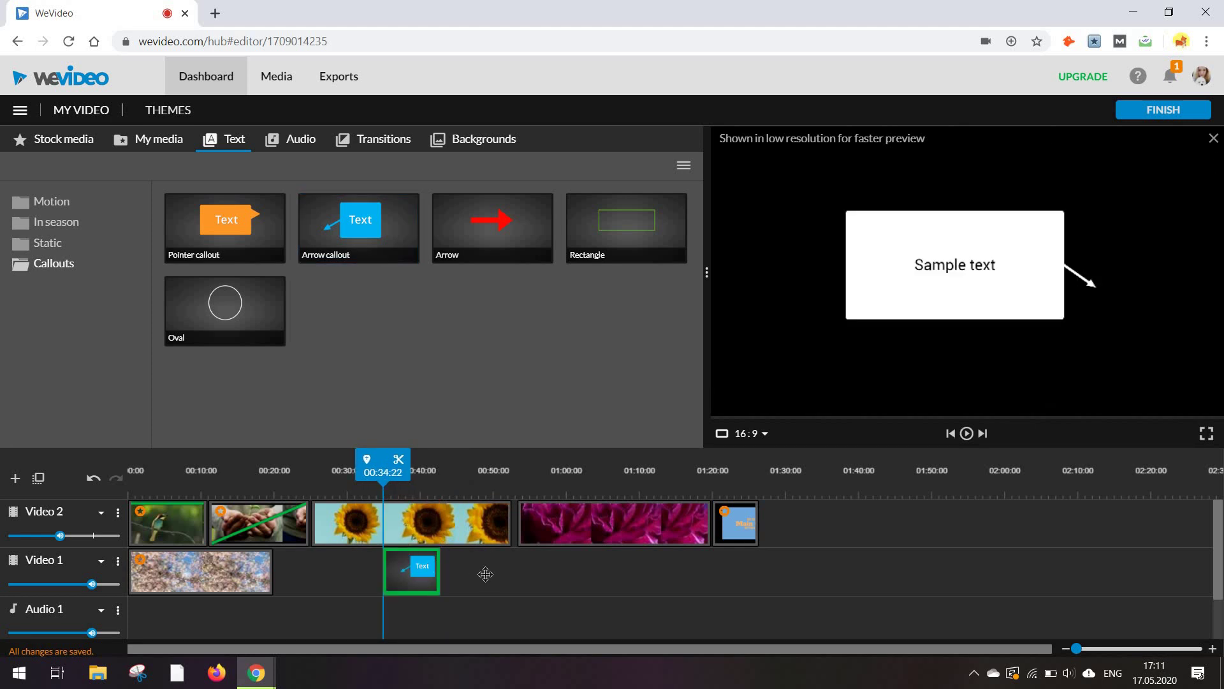
mouse_move(485, 573)
mouse_down()
mouse_move(472, 579)
mouse_move(500, 572)
mouse_up()
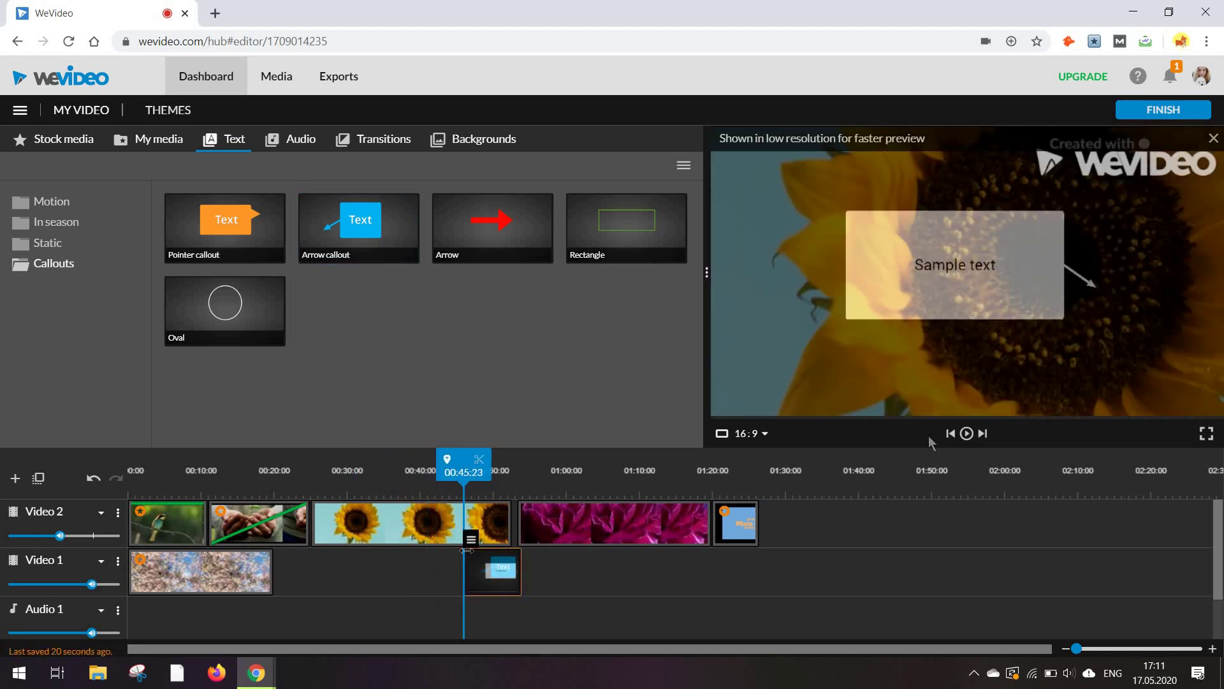
click(967, 434)
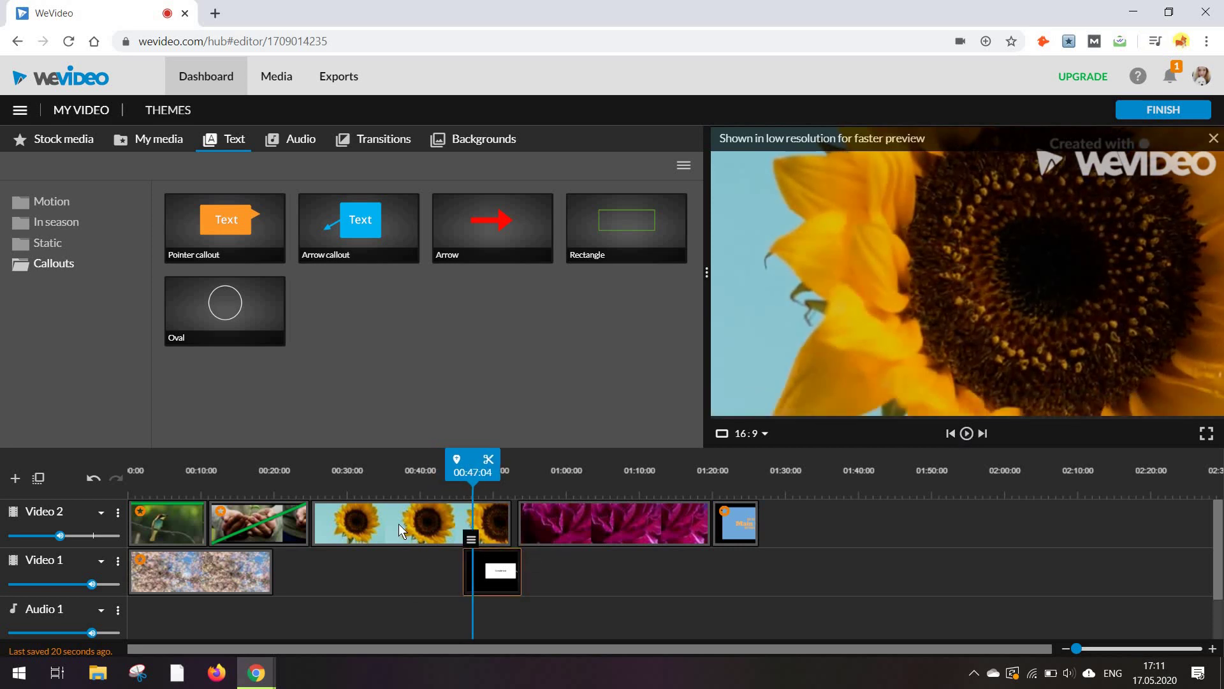
drag(399, 523, 418, 570)
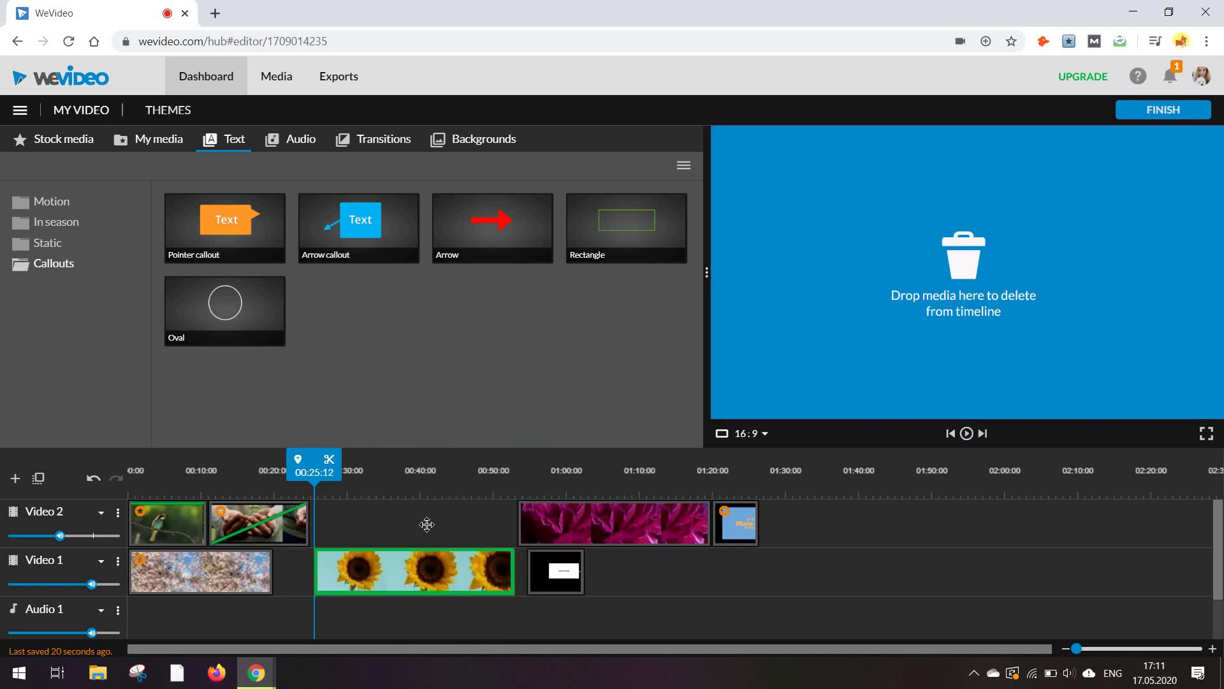
drag(556, 571, 341, 523)
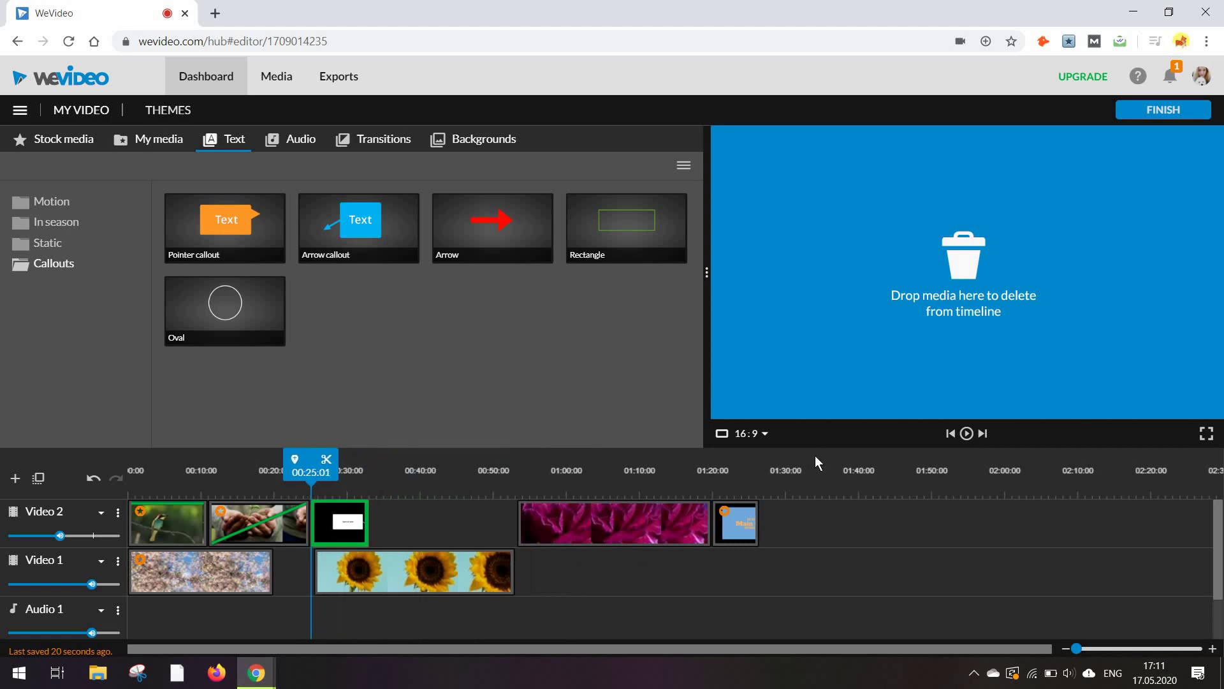
click(968, 434)
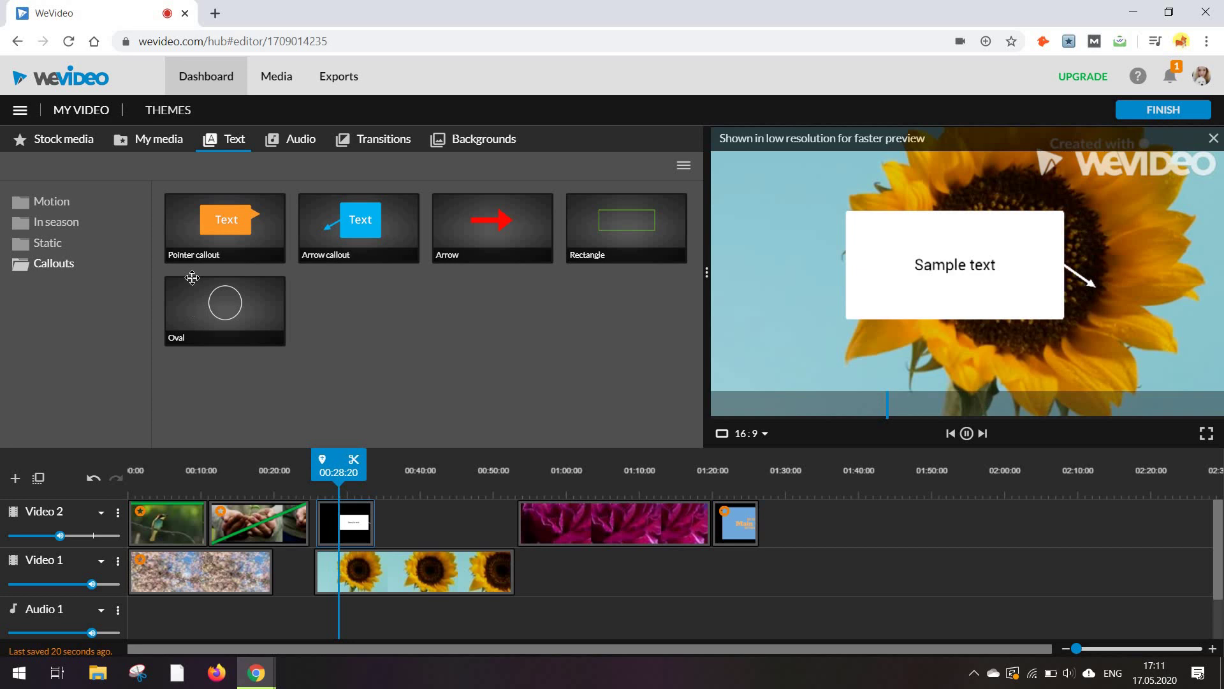
Add a Line wipe - Lower third motion title at about 00:34 and preview it
click(64, 203)
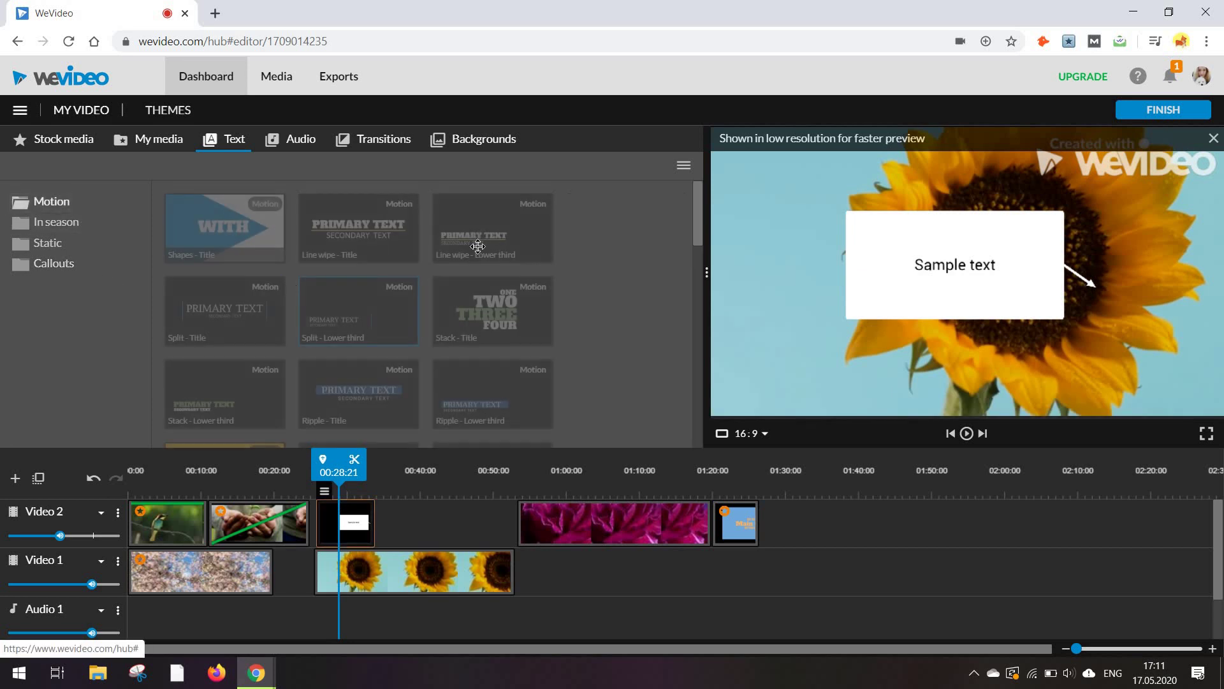
drag(477, 246, 403, 524)
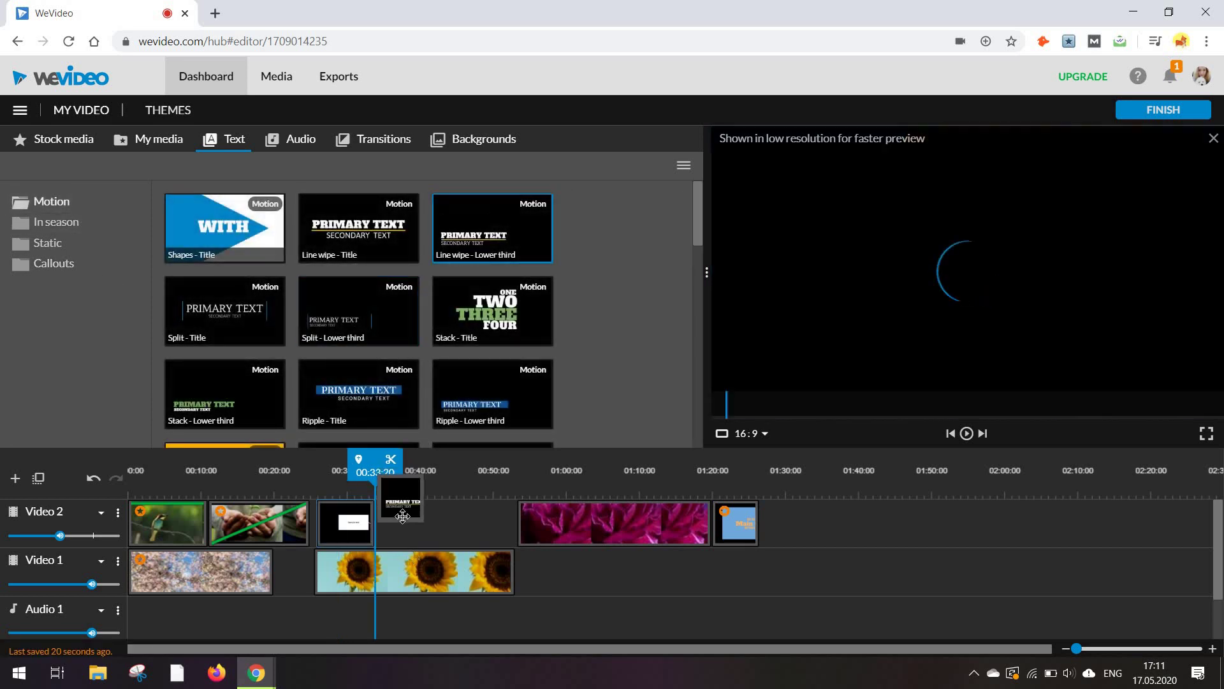
click(966, 433)
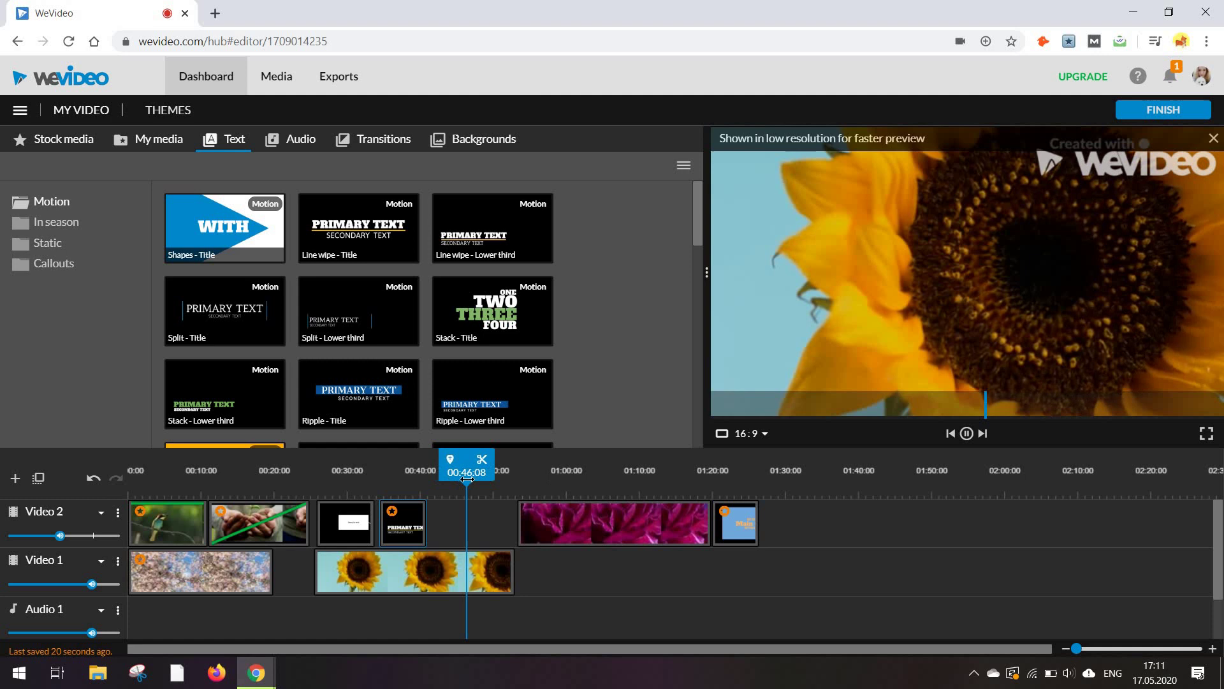
drag(466, 479, 358, 475)
Browse the audio library
click(291, 139)
scroll(267, 319, down, 3)
scroll(272, 327, up, 3)
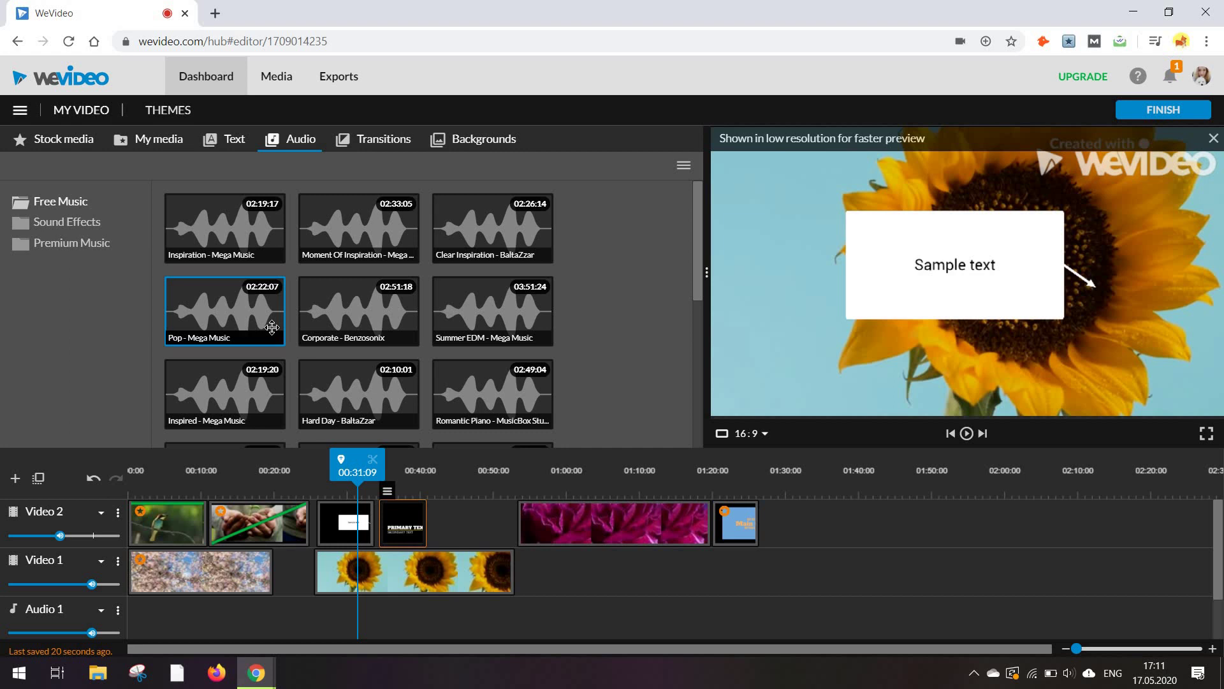
Place Lunchtime Restaurant from Sound Effects > Events under the sunflower clip and play it back
click(321, 310)
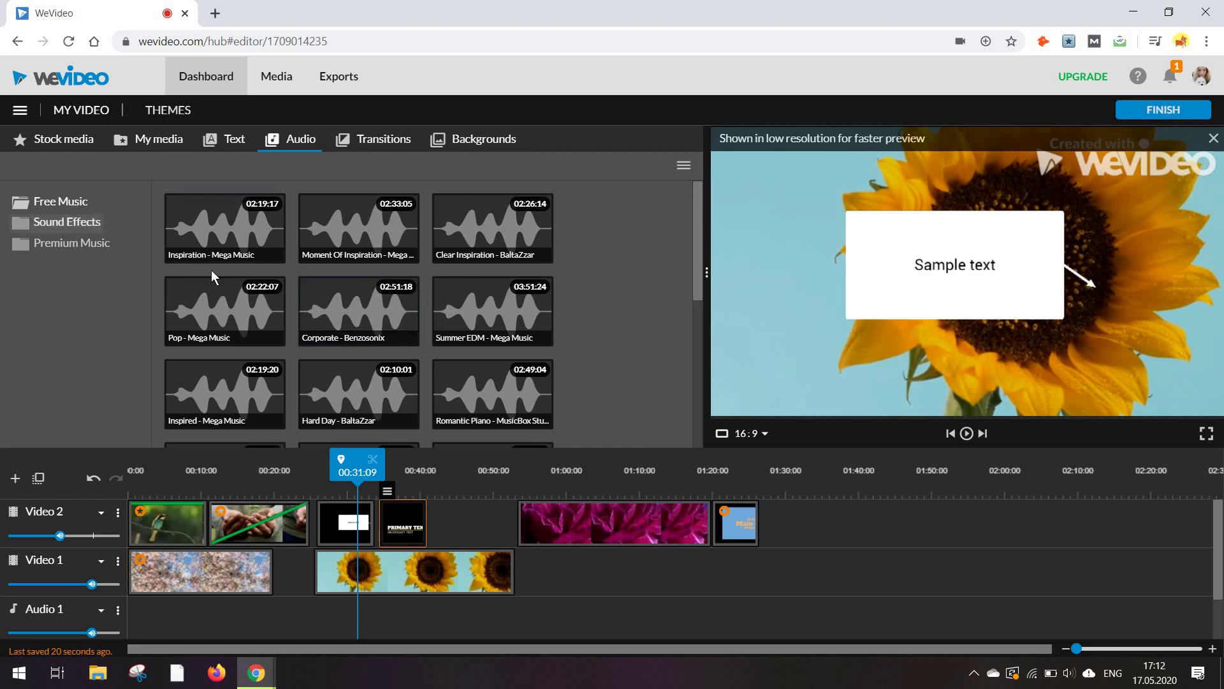
click(69, 221)
click(79, 270)
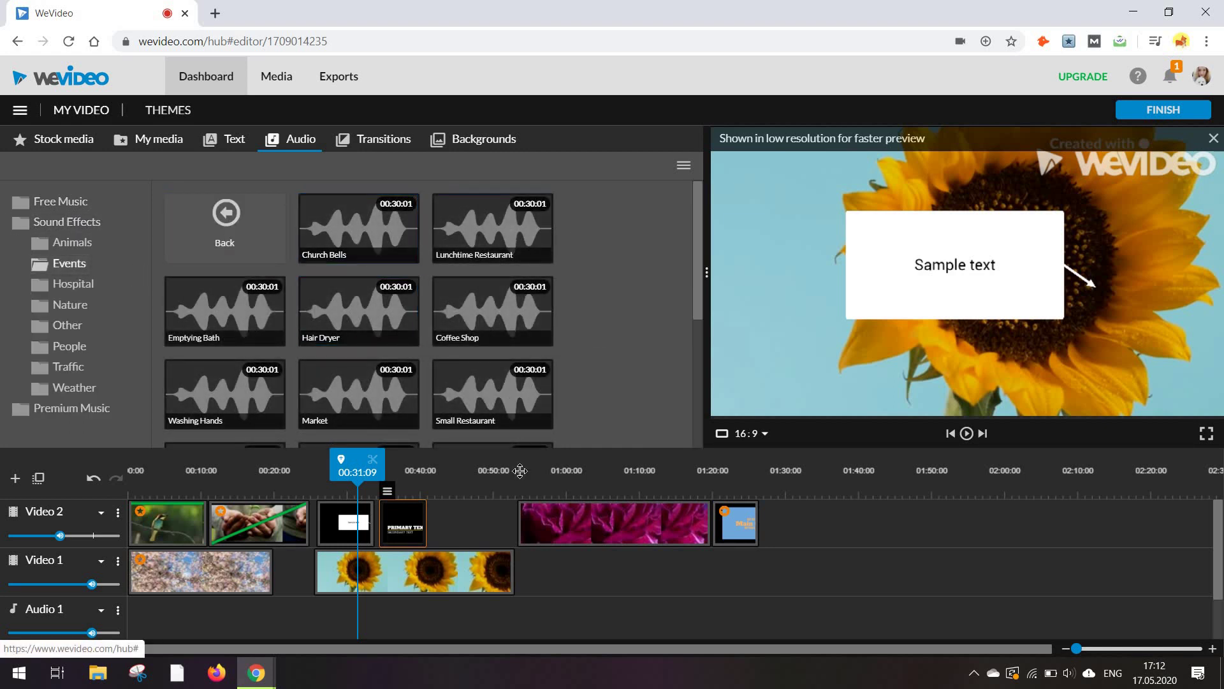
drag(507, 229, 338, 561)
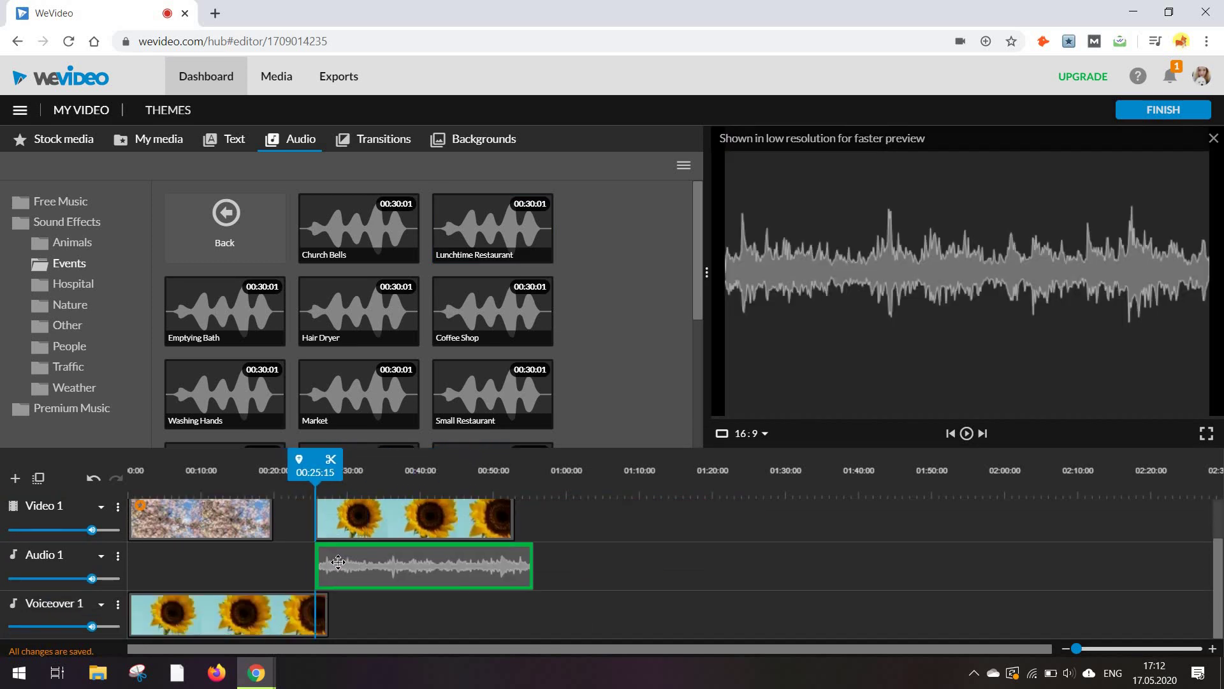
click(966, 434)
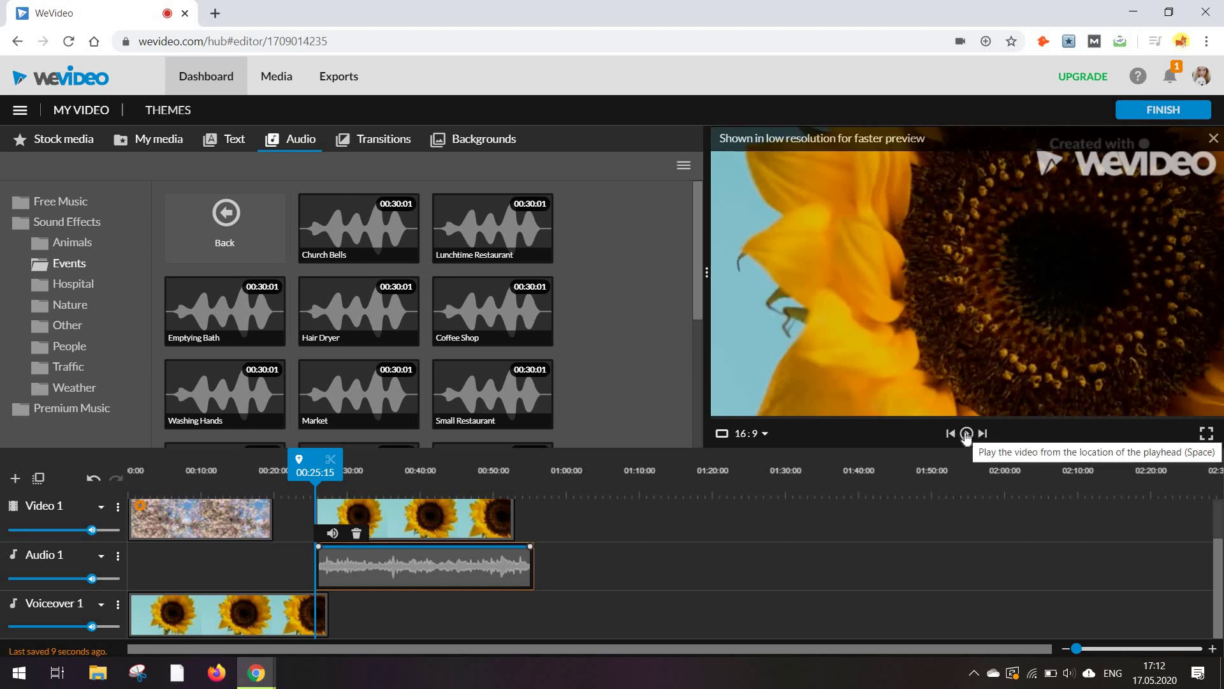
click(966, 434)
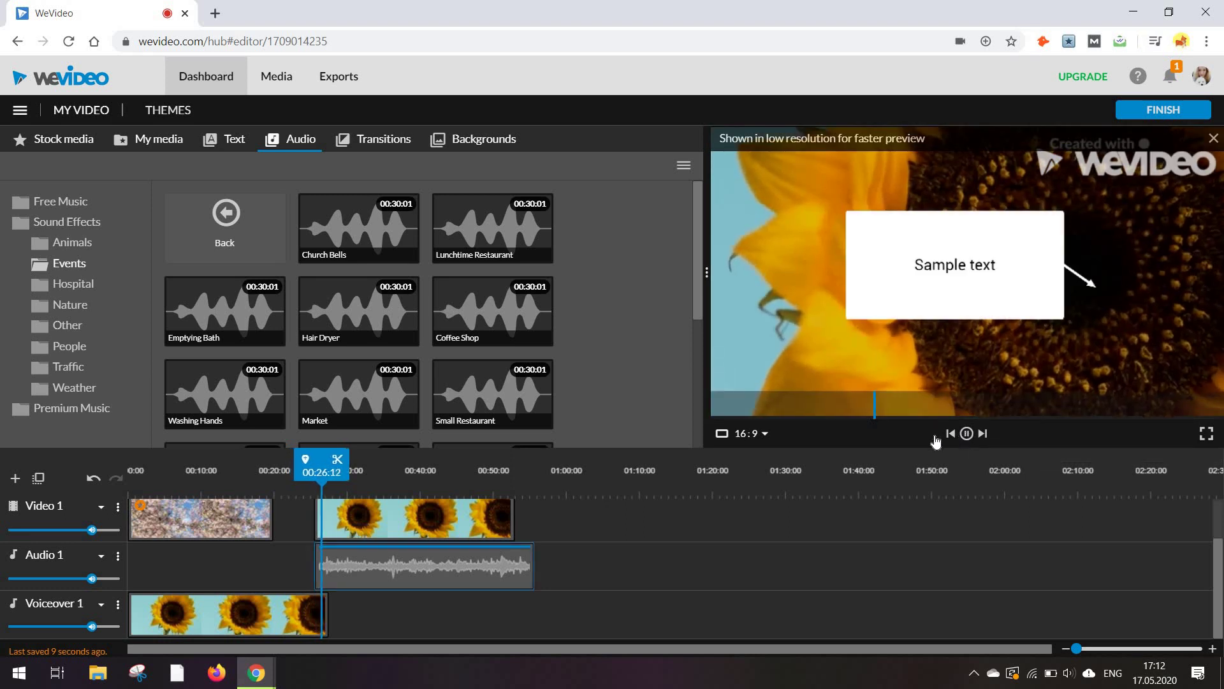
Try a fade-out on the restaurant sound, then undo it to keep the volume level
click(381, 561)
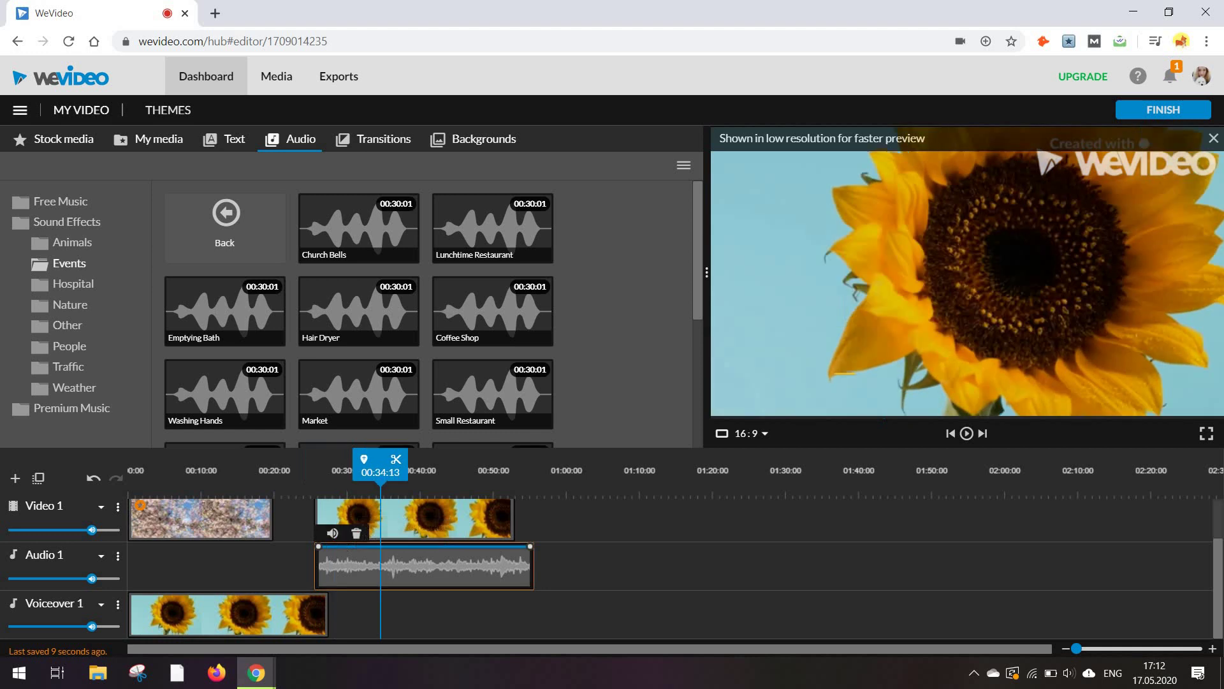
click(334, 533)
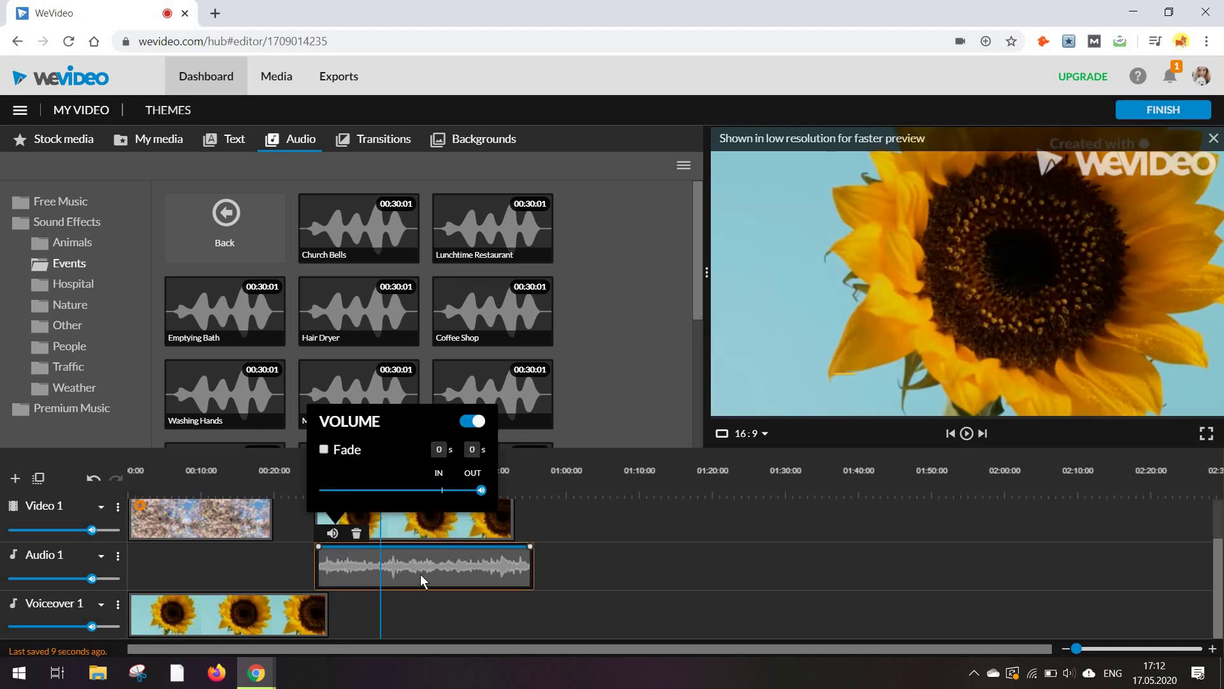
mouse_move(531, 555)
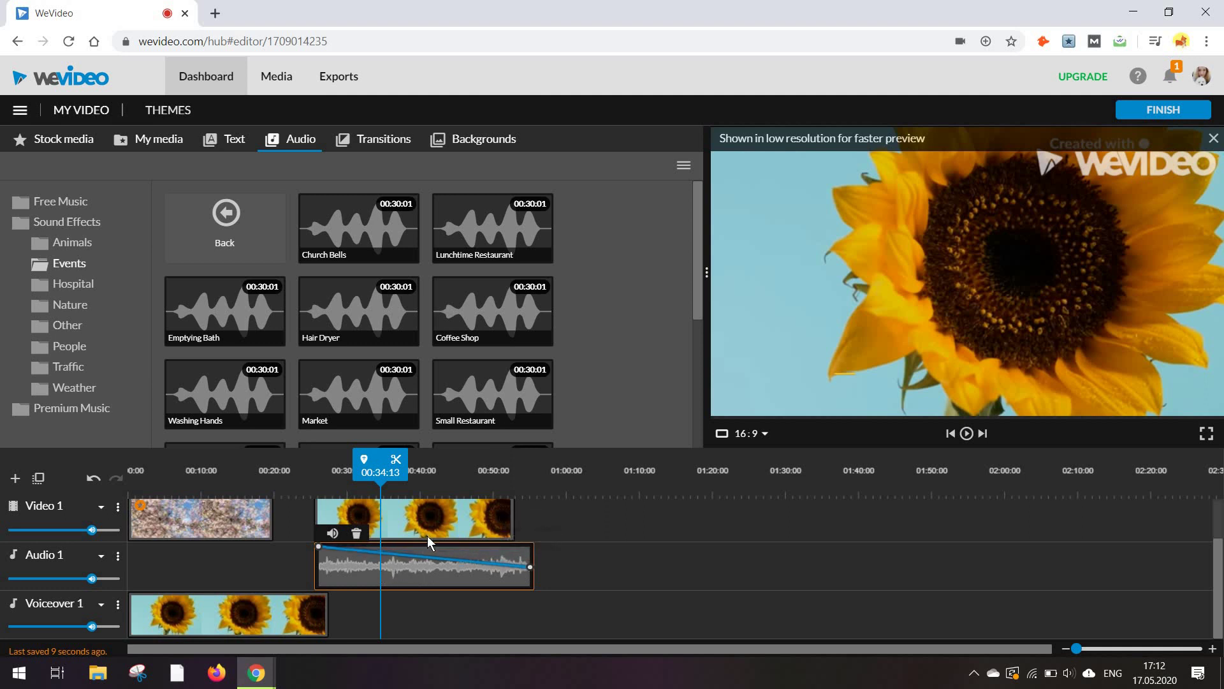
drag(476, 539, 477, 591)
key(ctrl+z)
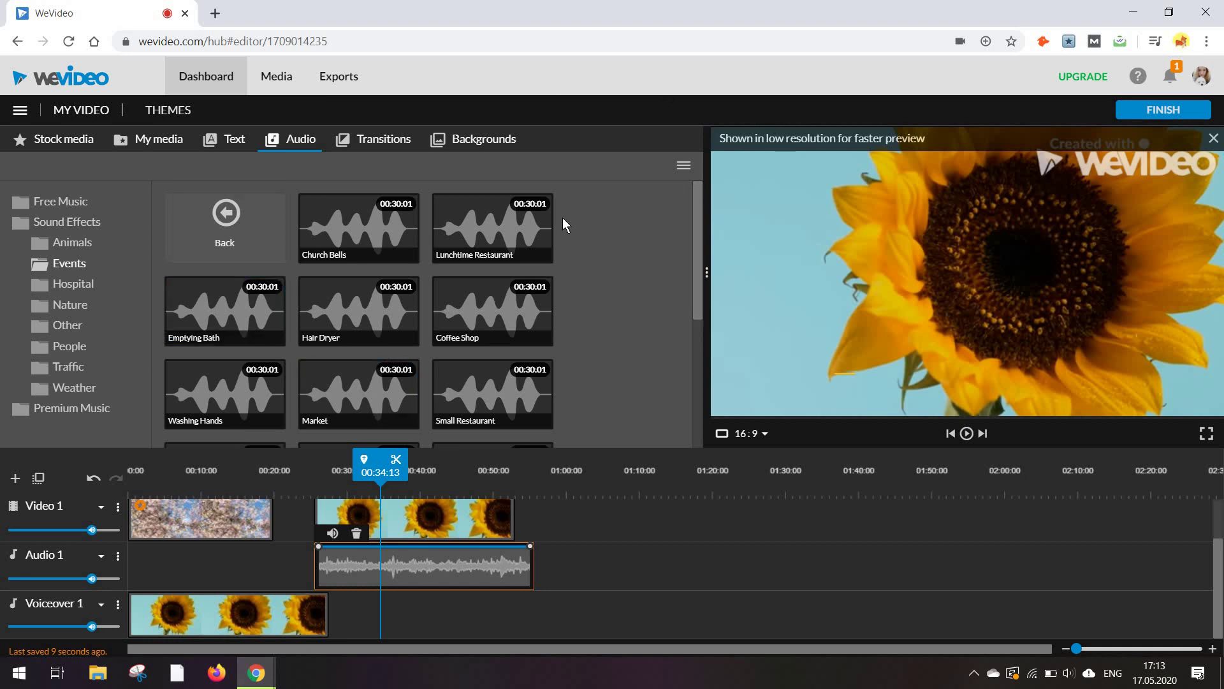
Insert a transition between the bird and hands clips on Video 2 and preview it from 00:08:12
scroll(562, 217, down, 2)
scroll(469, 284, up, 2)
scroll(492, 503, up, 2)
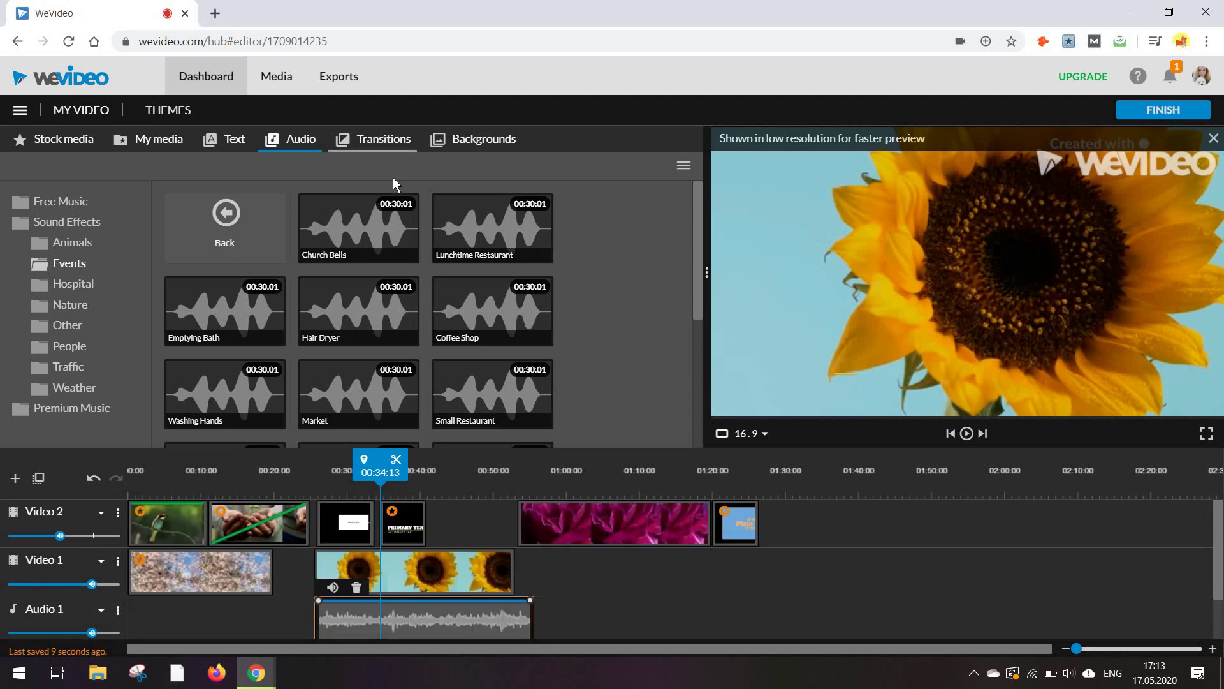
click(376, 139)
scroll(420, 335, down, 5)
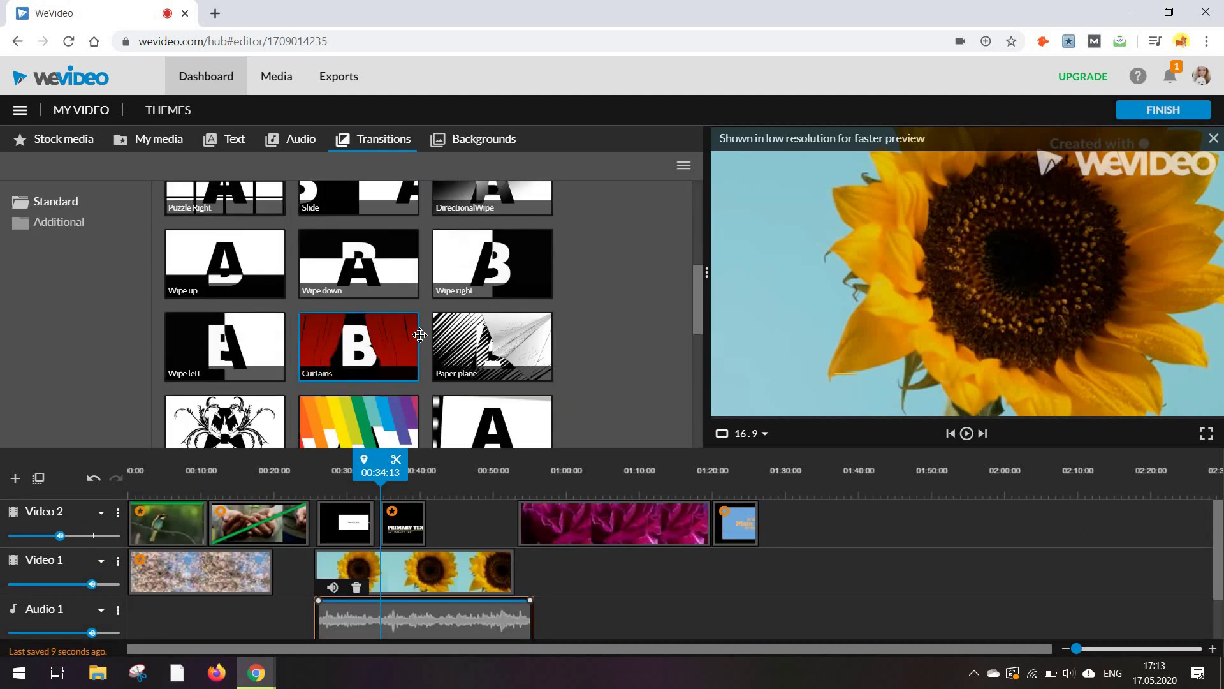
scroll(401, 370, up, 6)
scroll(402, 370, down, 2)
scroll(384, 308, down, 3)
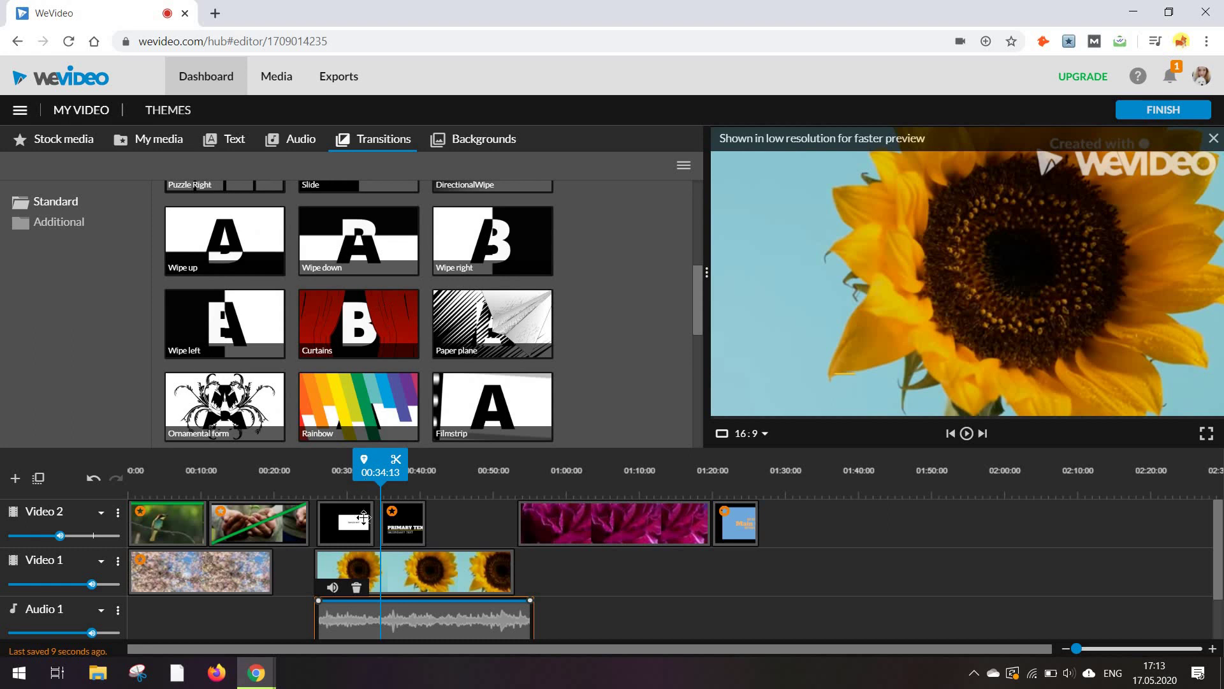
drag(364, 518, 204, 534)
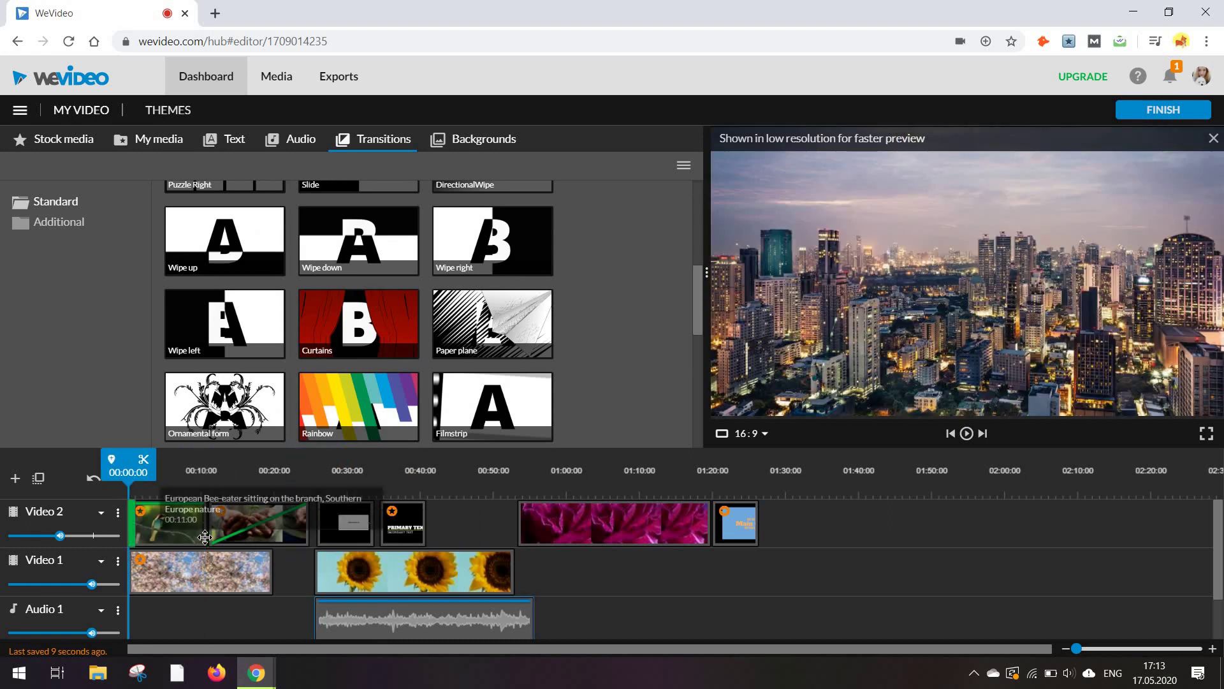
drag(220, 549, 220, 547)
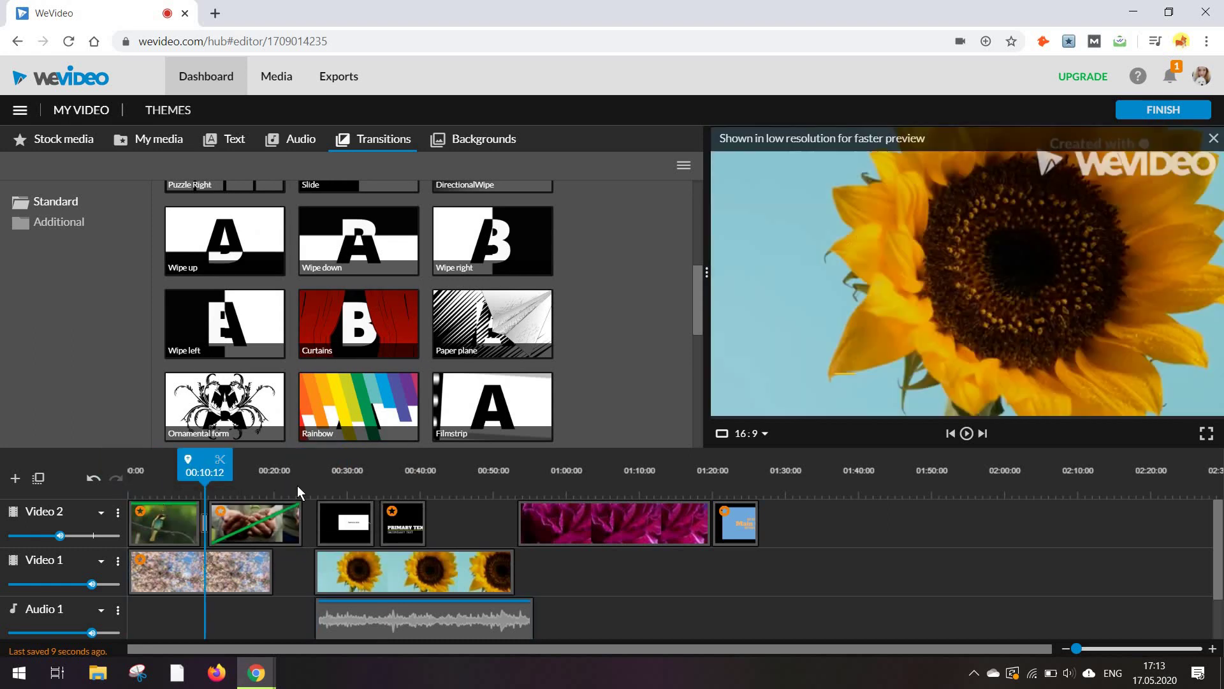
drag(193, 479, 179, 479)
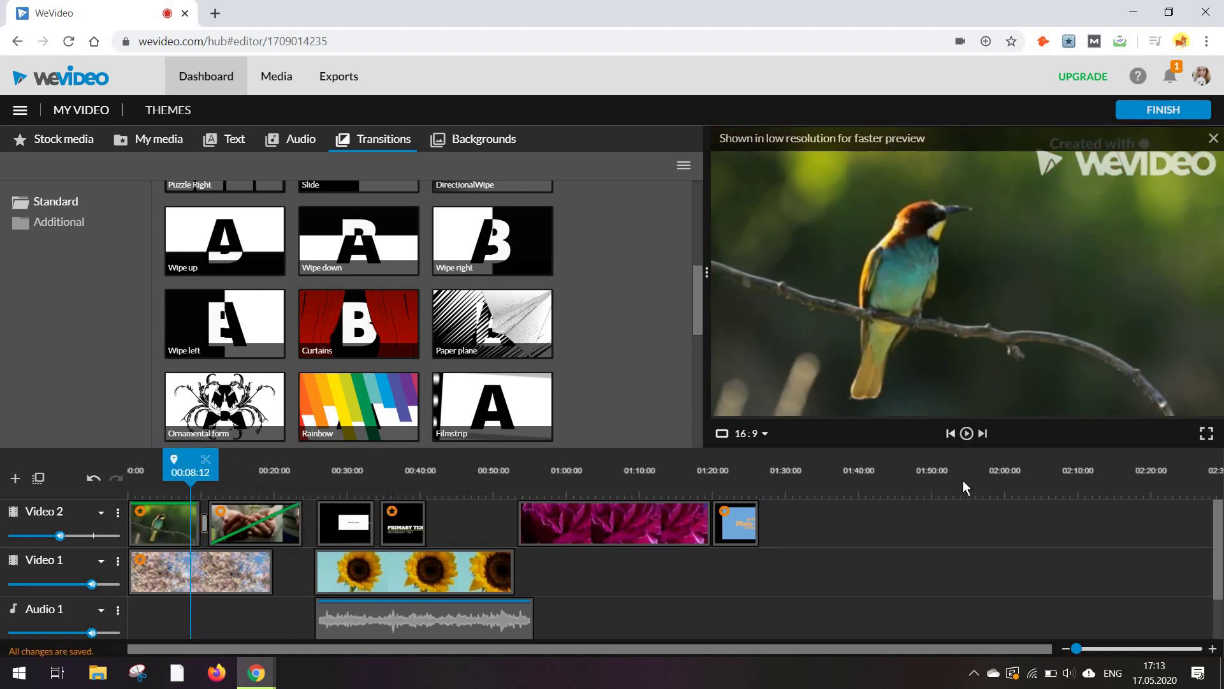
key(space)
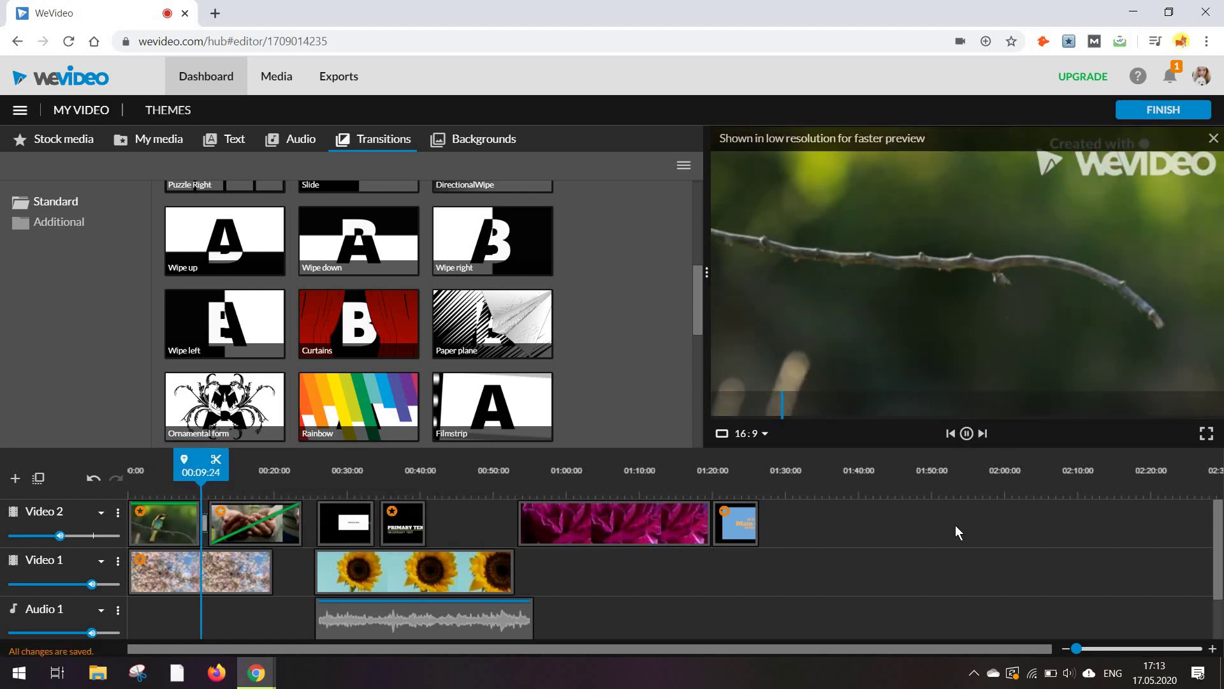
scroll(359, 338, down, 5)
key(space)
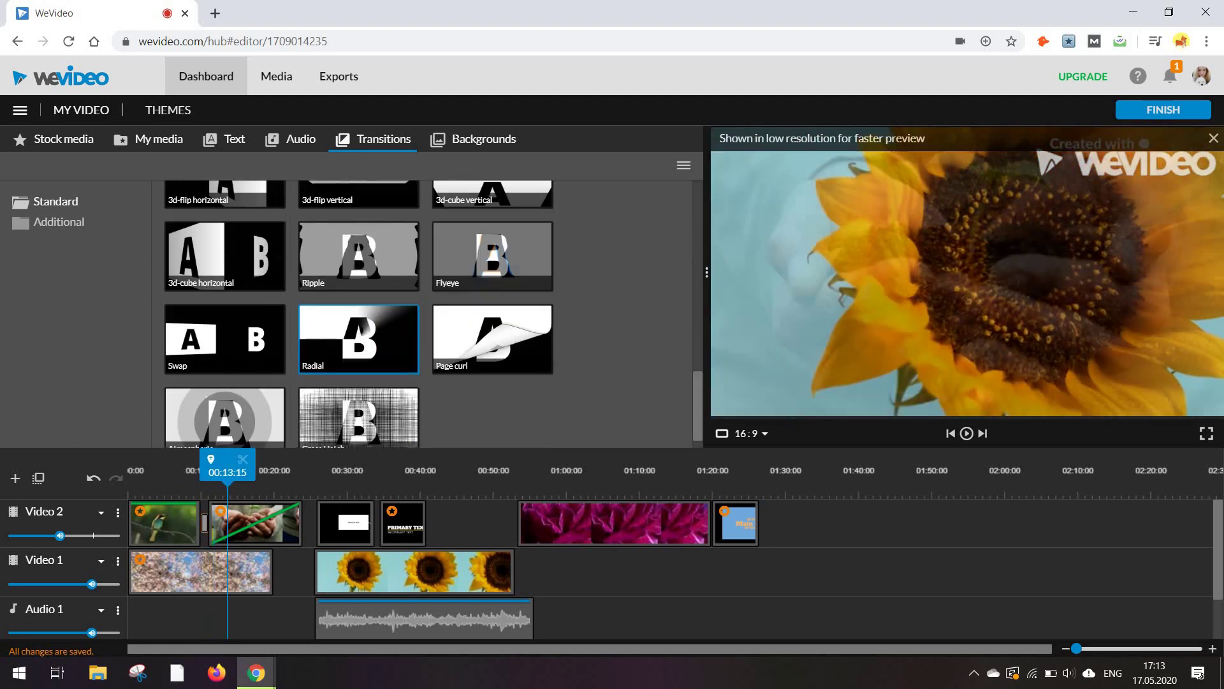
scroll(297, 419, down, 1)
Add a transition between the pink flower and title clips and play across it
drag(364, 507, 745, 524)
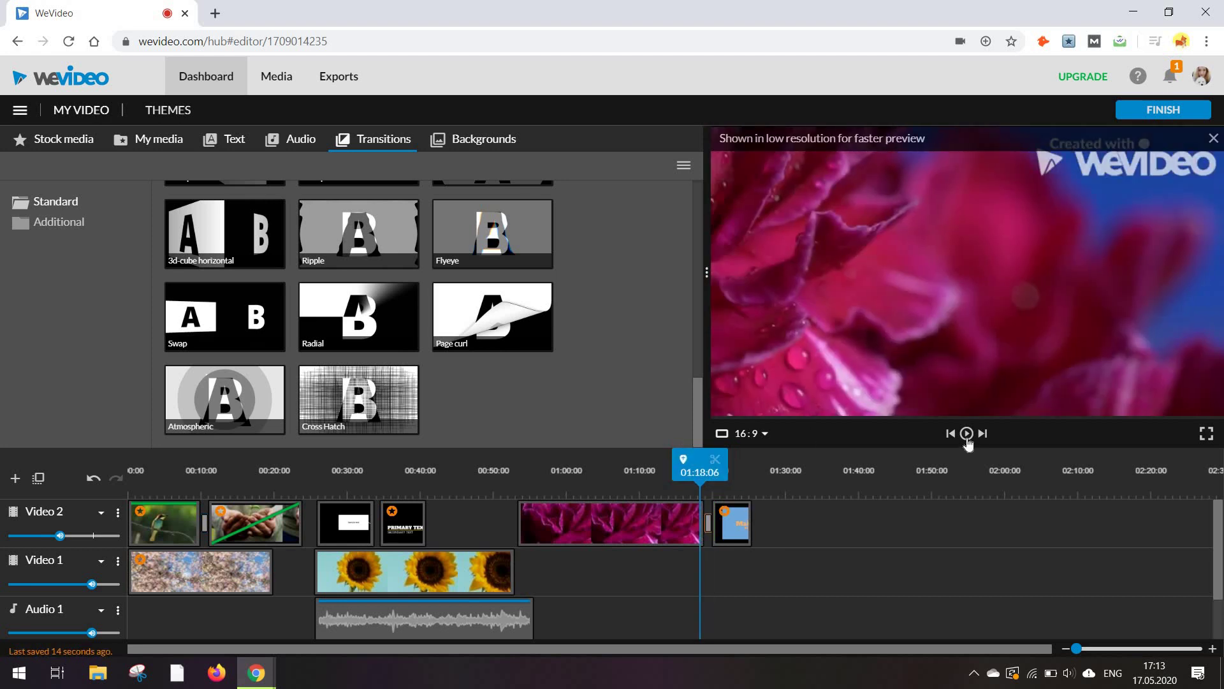
click(966, 433)
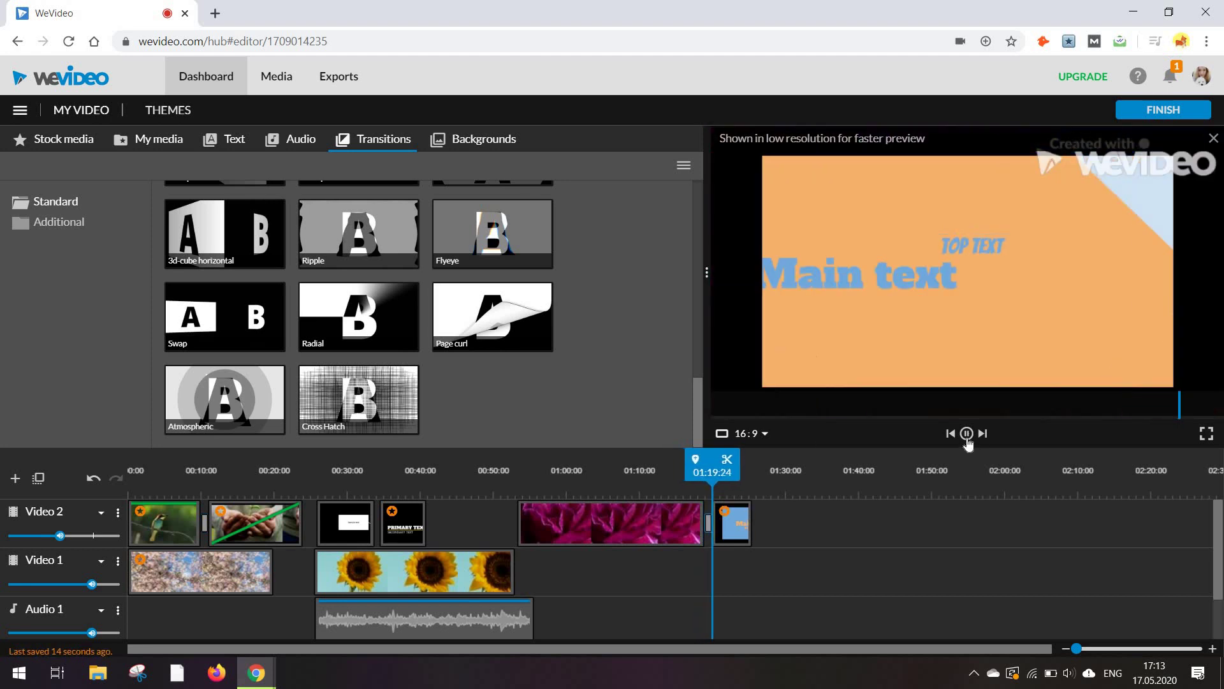
click(966, 434)
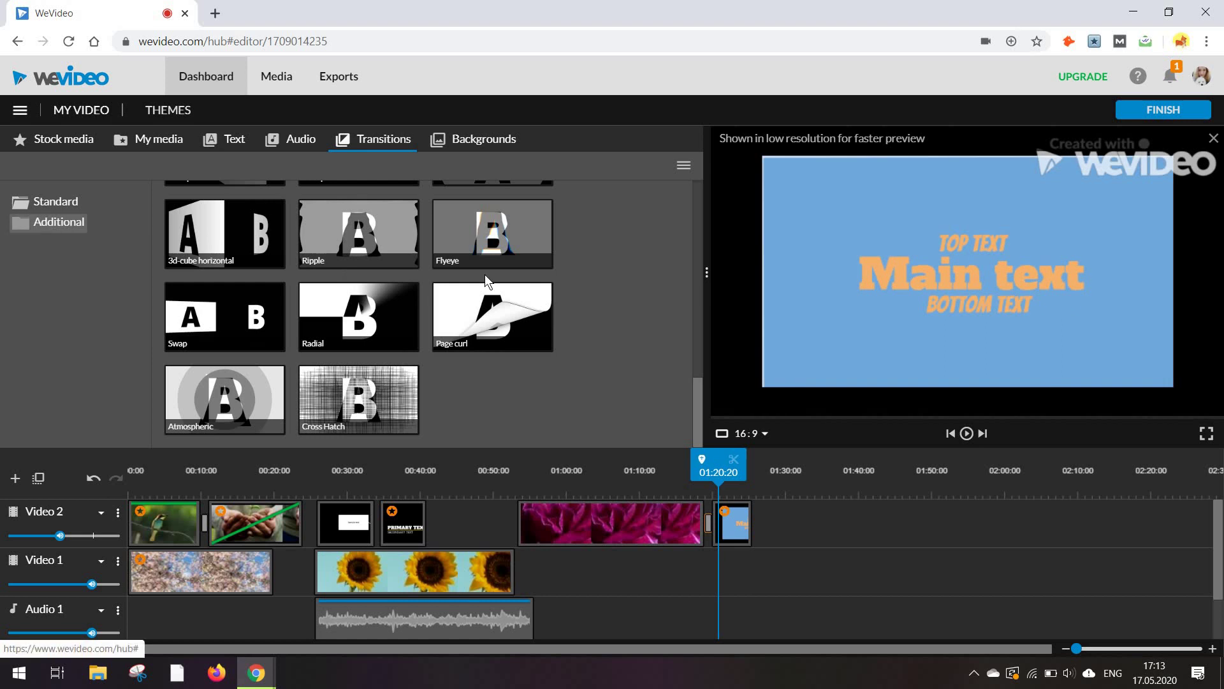
Browse the Backgrounds library to the Overlays collection
click(467, 141)
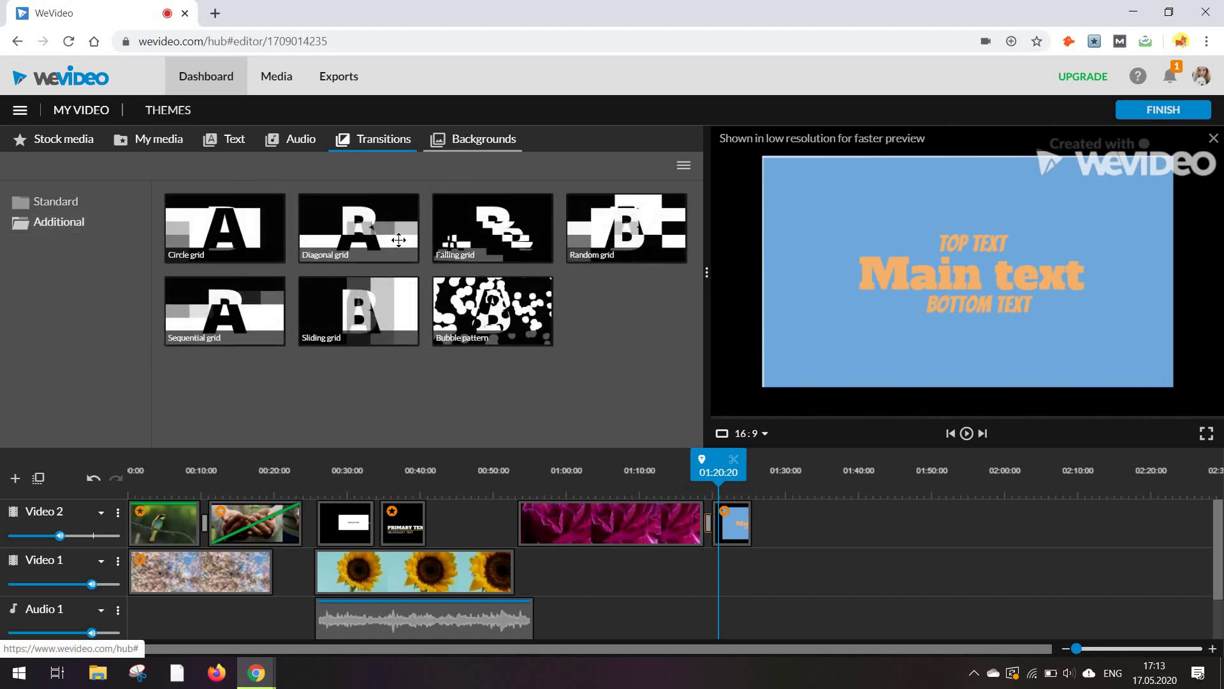
scroll(294, 351, down, 3)
scroll(293, 349, down, 3)
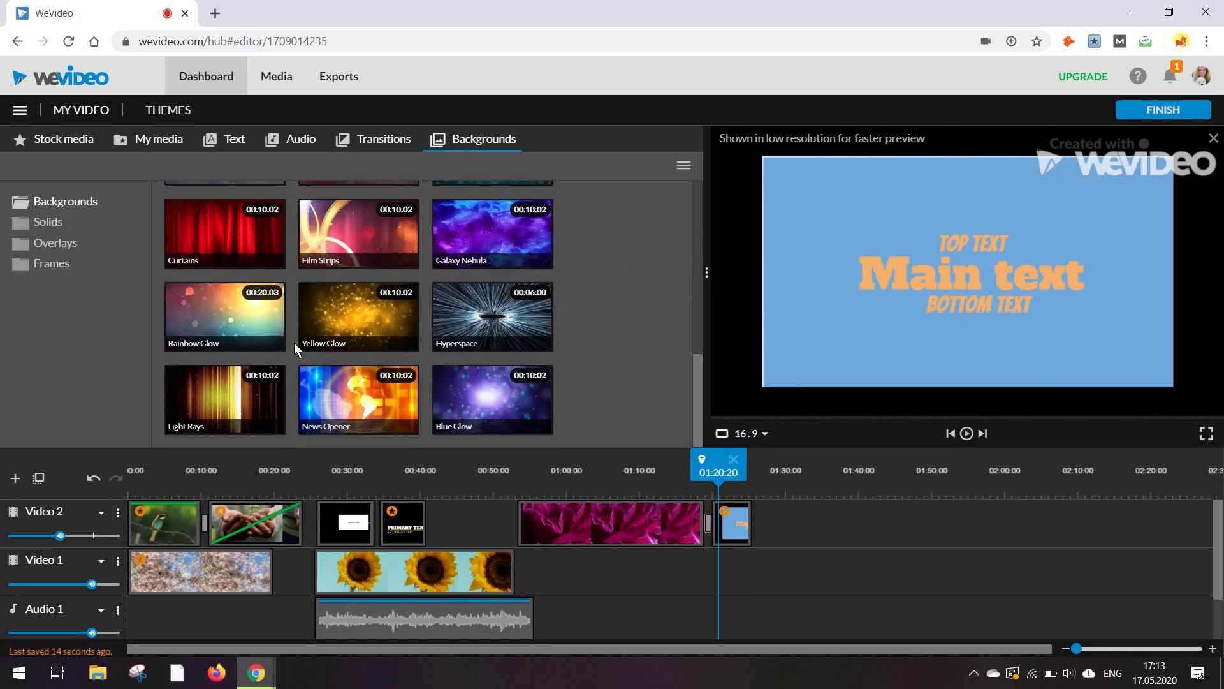
scroll(295, 339, up, 5)
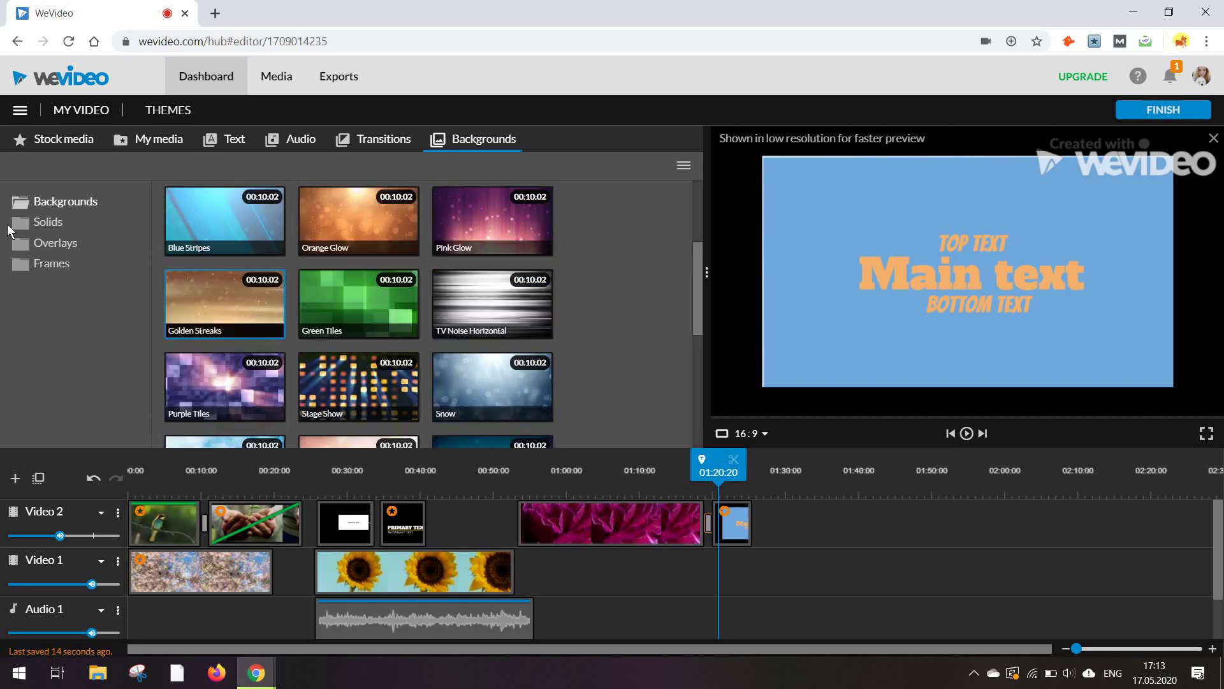
click(48, 222)
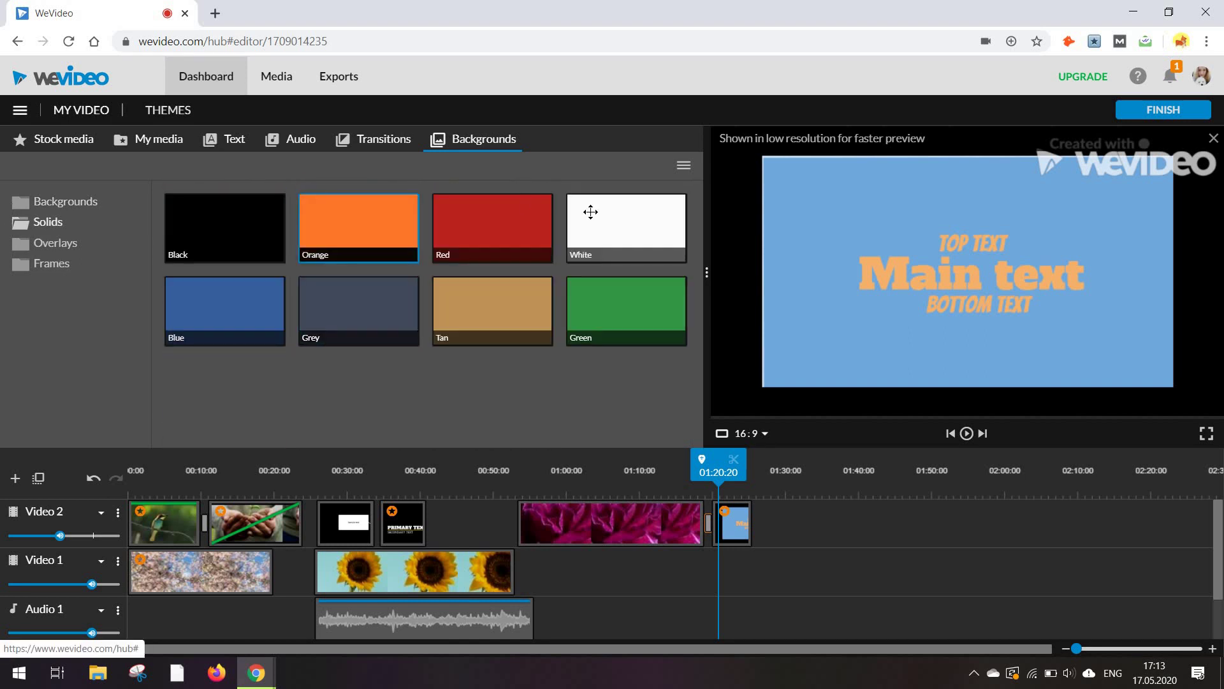
click(74, 253)
scroll(266, 252, down, 2)
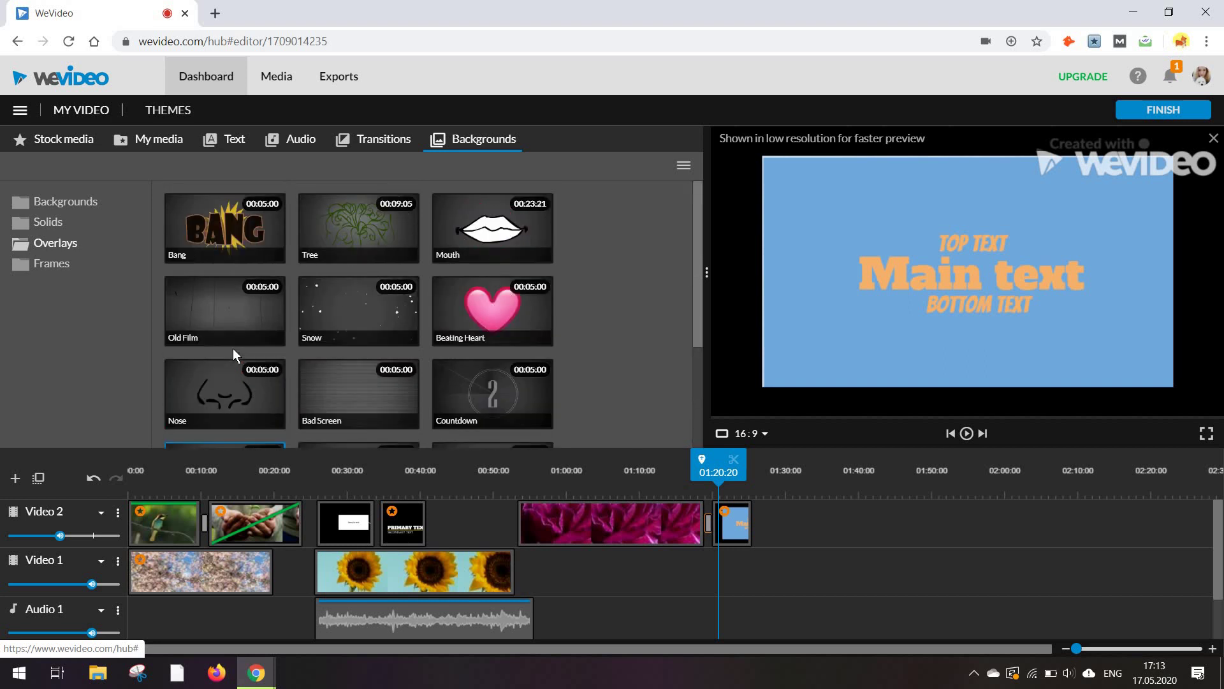
Delete the lower-third title and arrow callout clips from Video 2
click(398, 518)
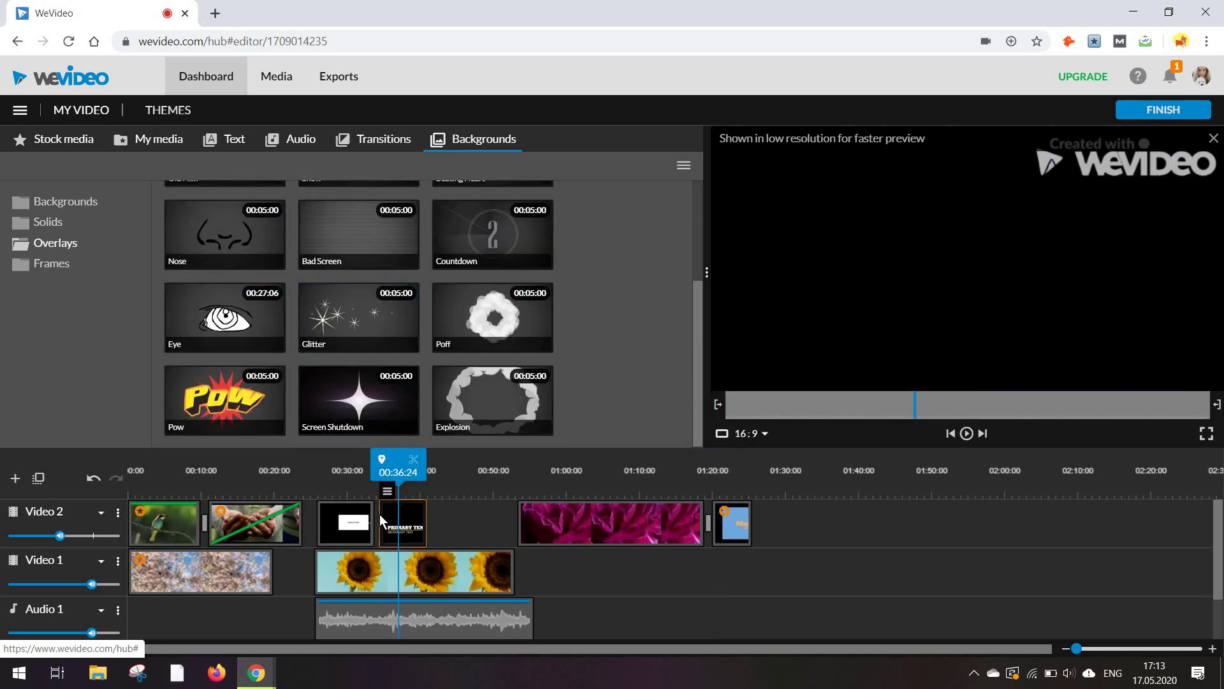
key(Delete)
click(357, 510)
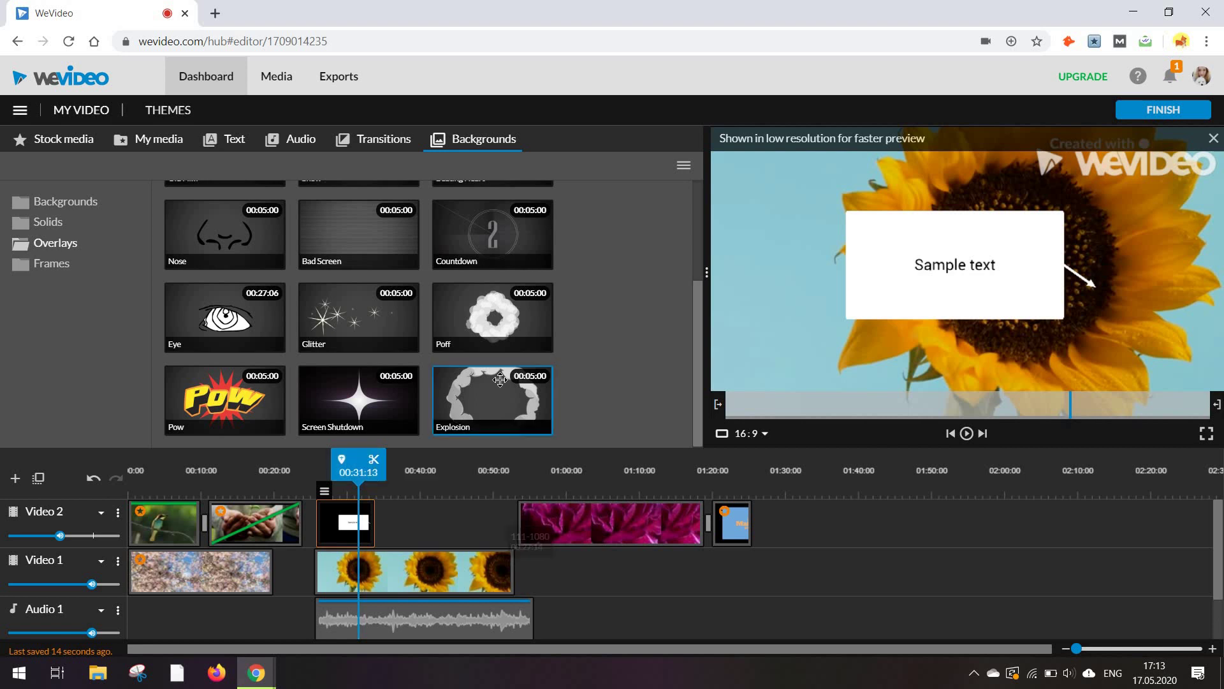
key(Delete)
Add the Pow overlay to Video 2 over the sunflower clip, preview it, and paste a second copy after it
drag(355, 534, 356, 534)
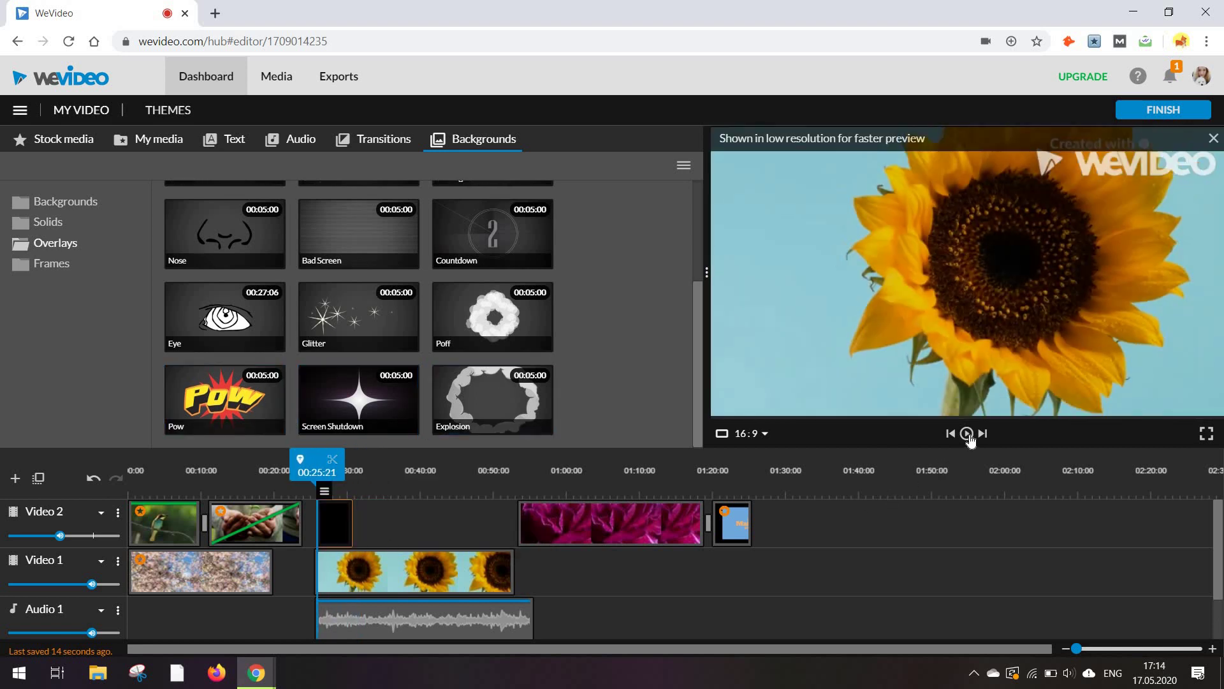
click(968, 433)
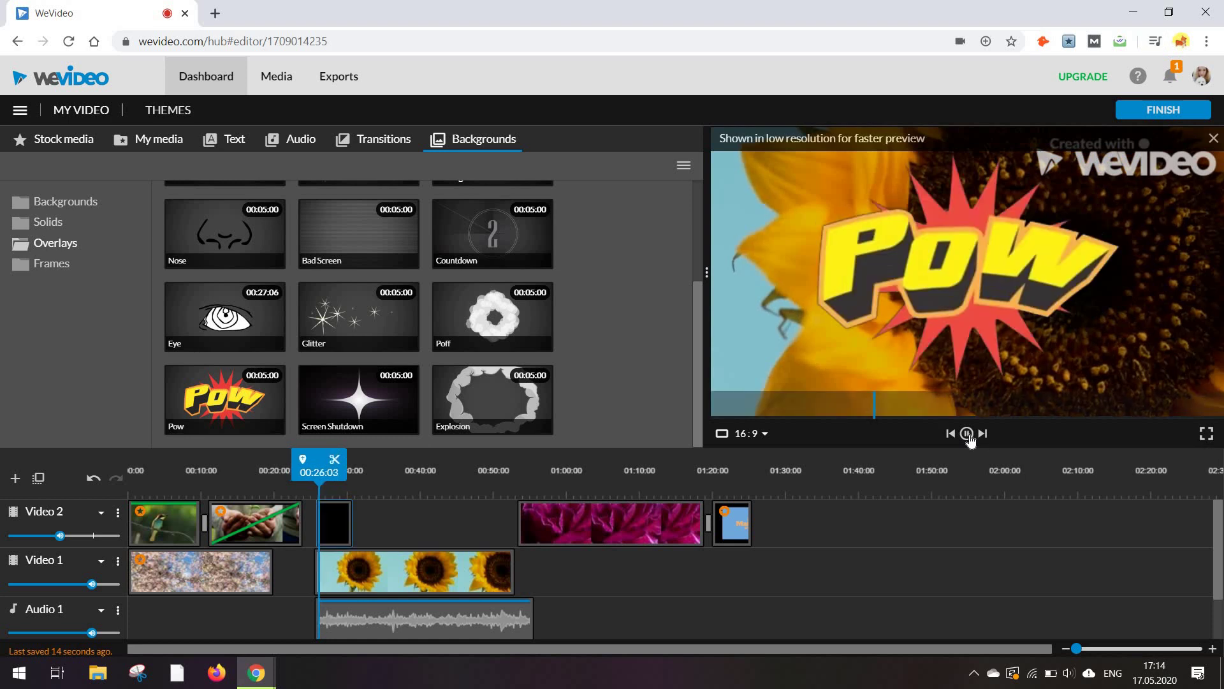
click(968, 436)
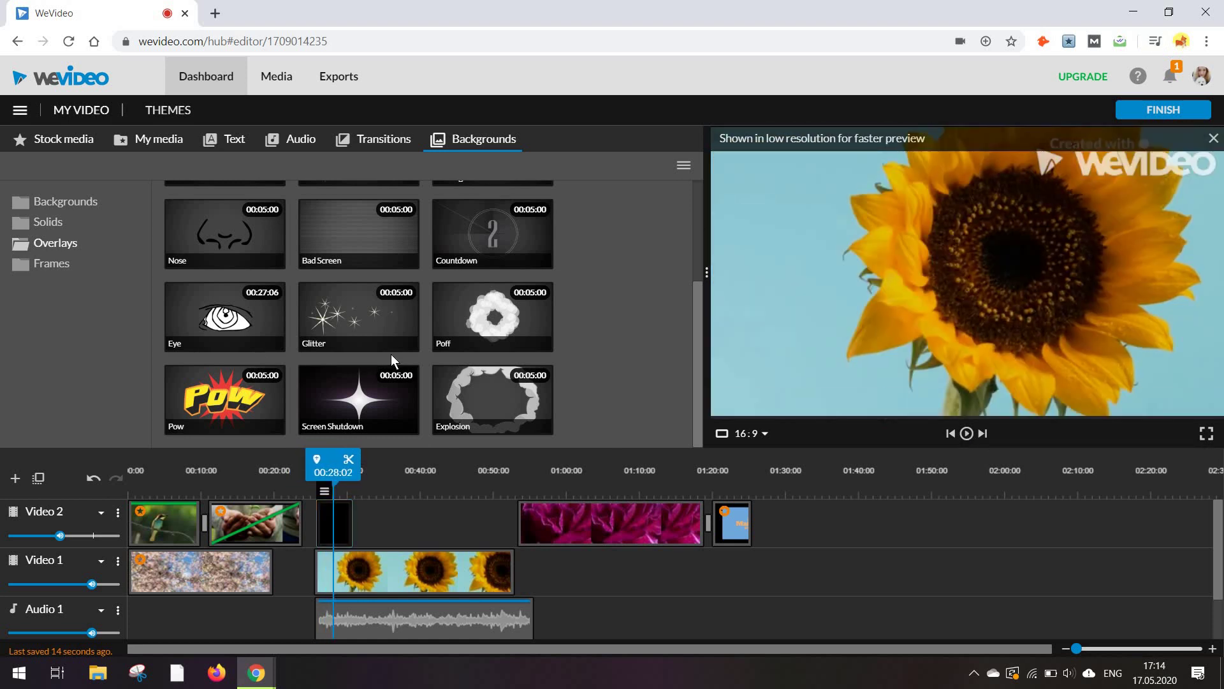
key(ctrl+c)
key(ctrl+v)
click(51, 263)
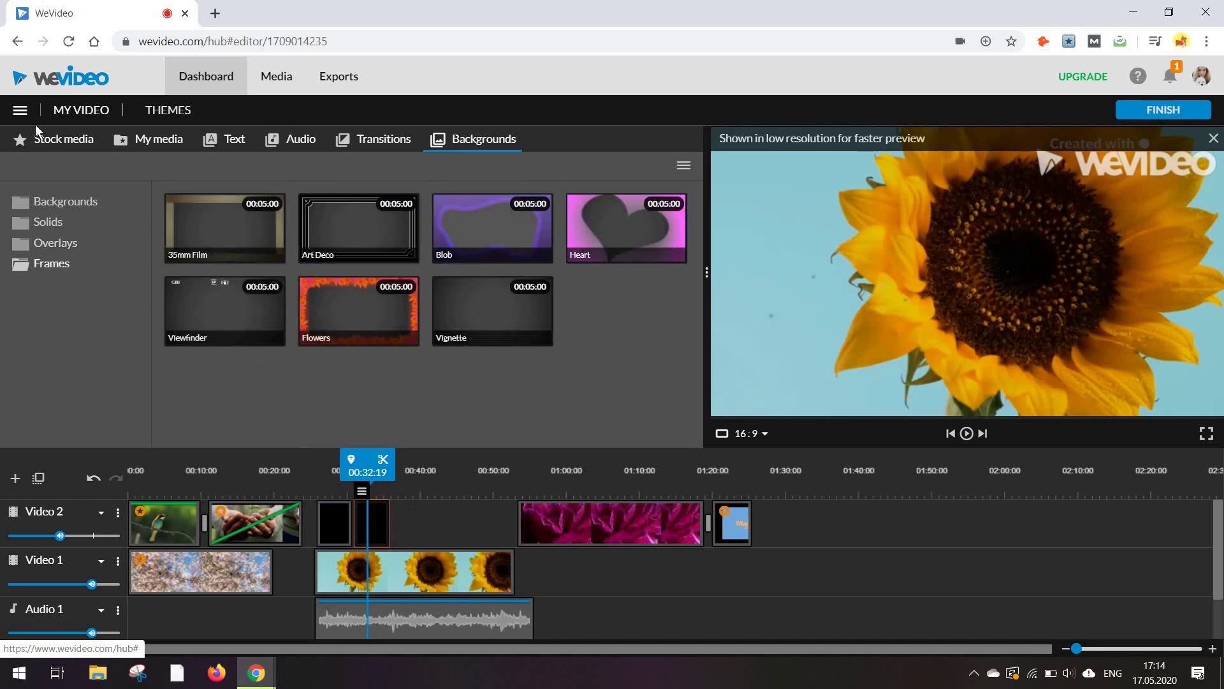
Look through the theme choices and close them without applying one
click(166, 111)
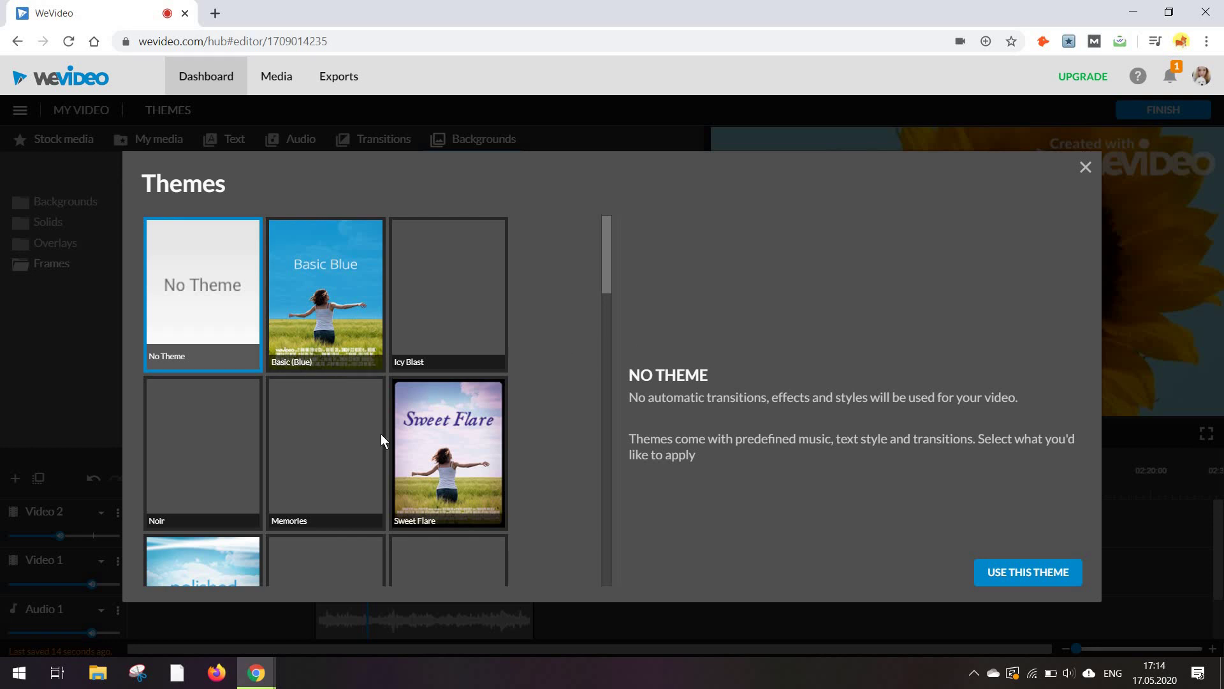
scroll(381, 434, down, 5)
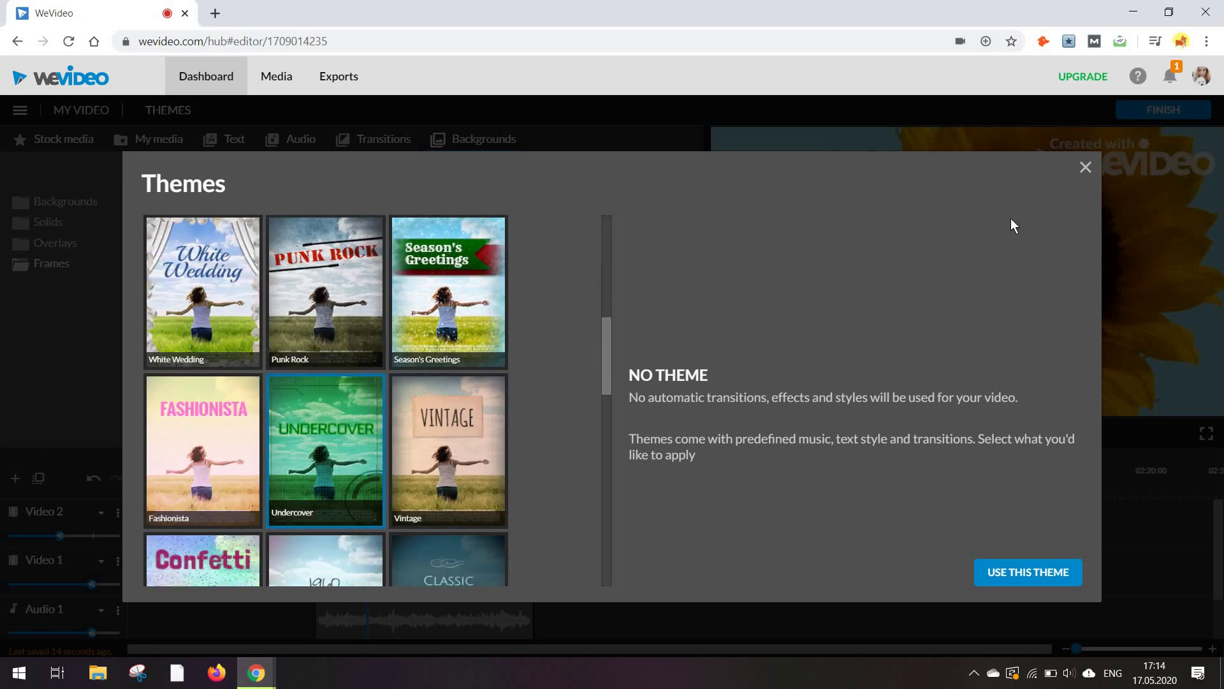
click(1086, 167)
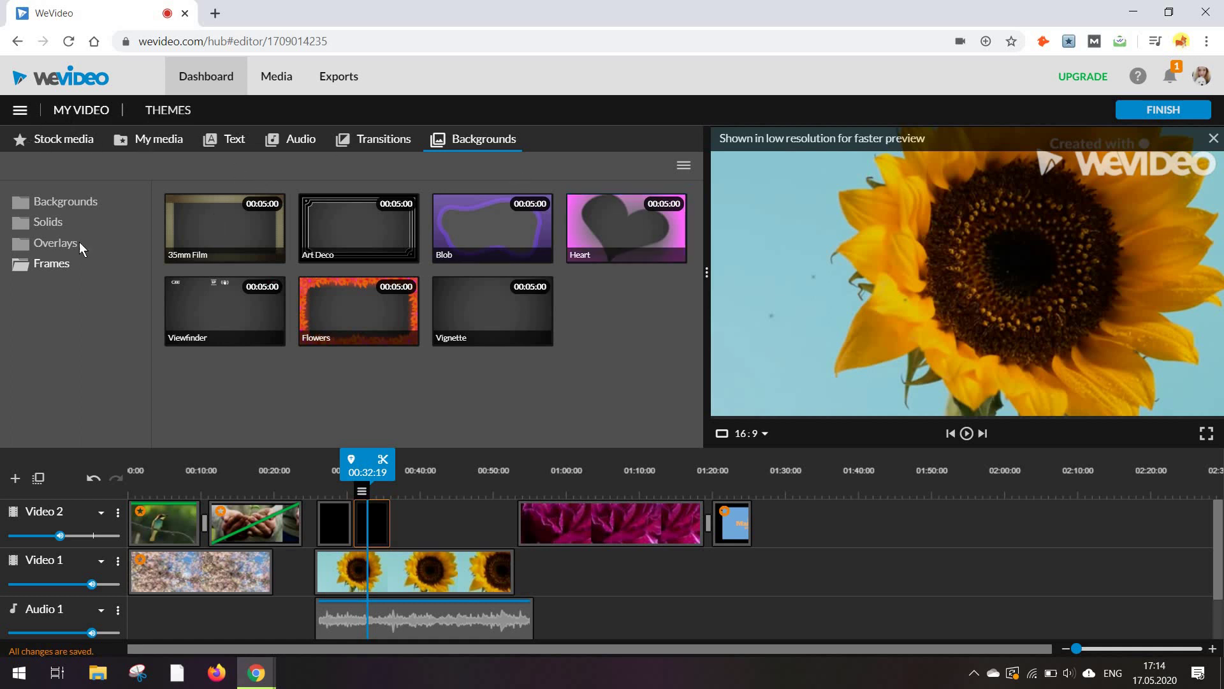
Scroll through the animated backgrounds collection
click(65, 202)
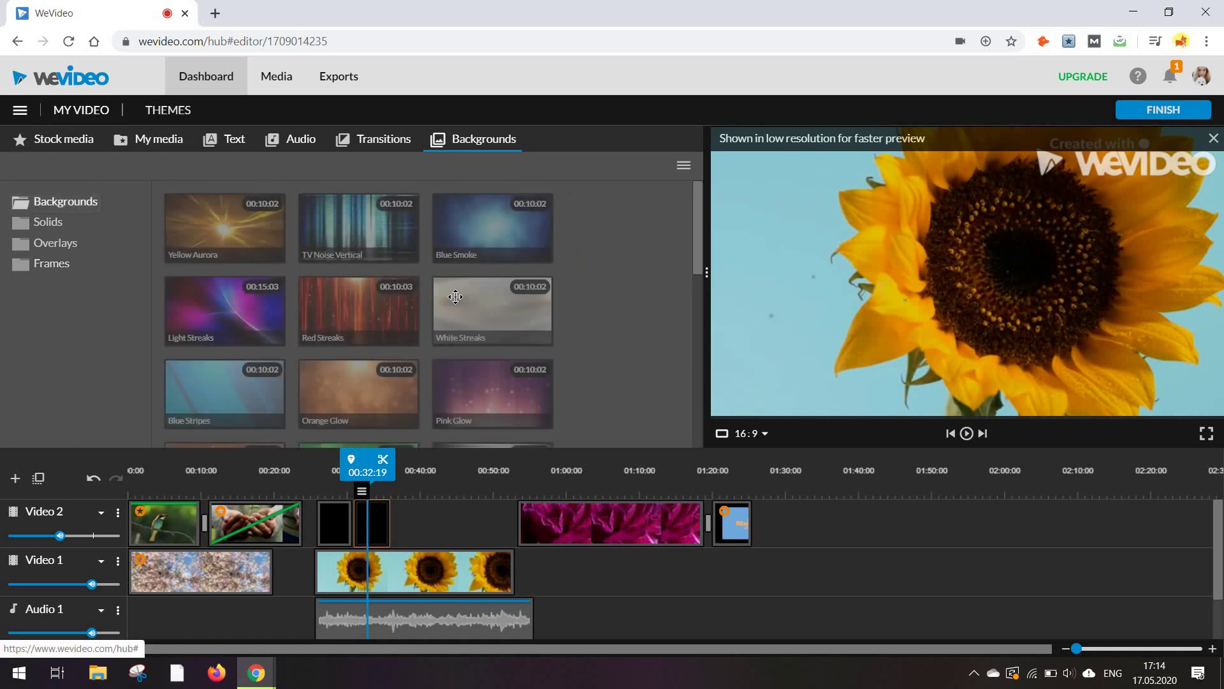
scroll(455, 296, down, 2)
scroll(455, 296, down, 3)
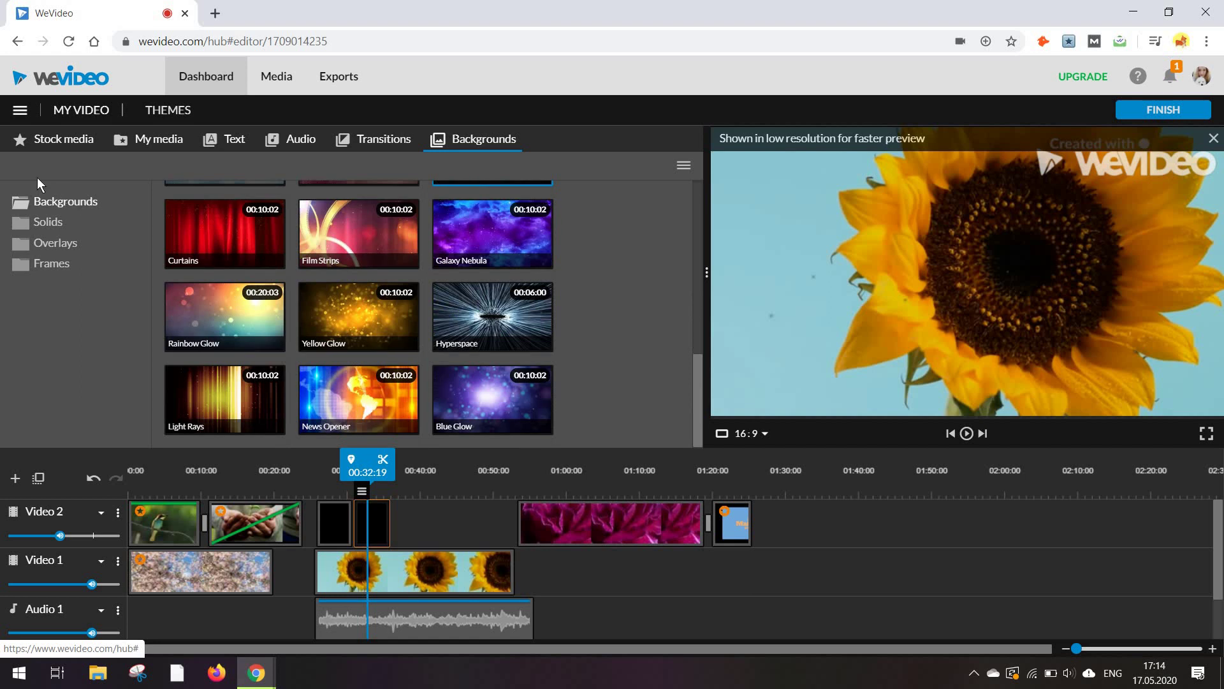
scroll(359, 312, up, 5)
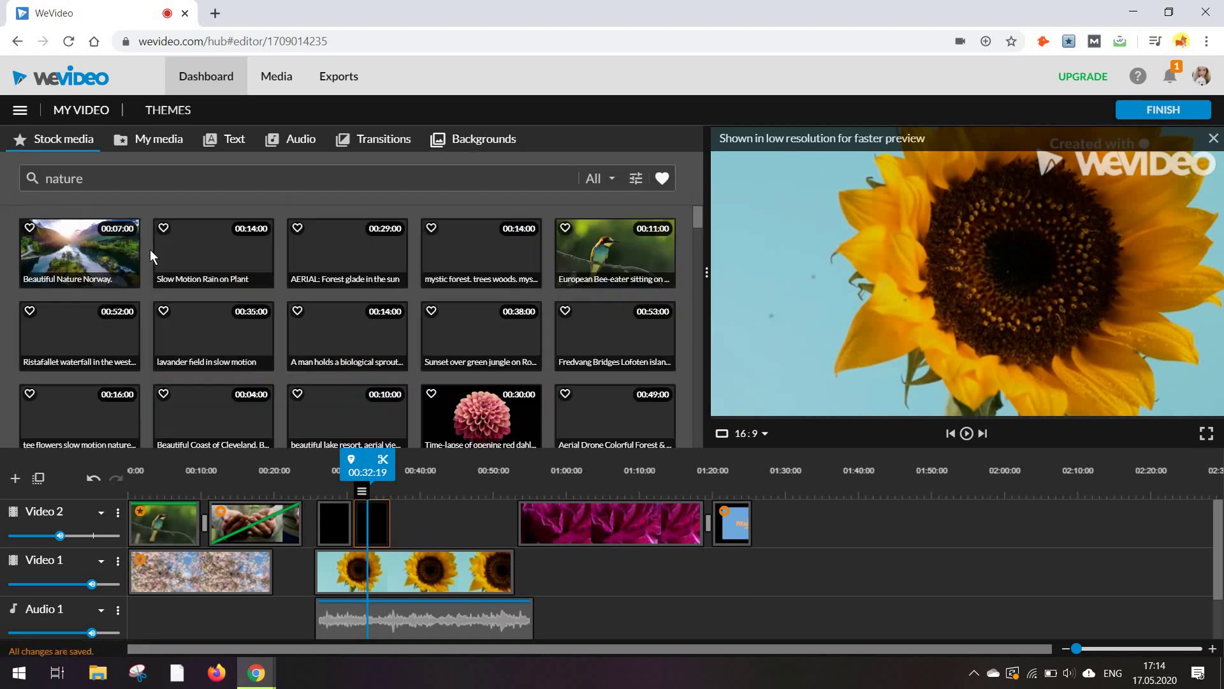
scroll(371, 297, down, 1)
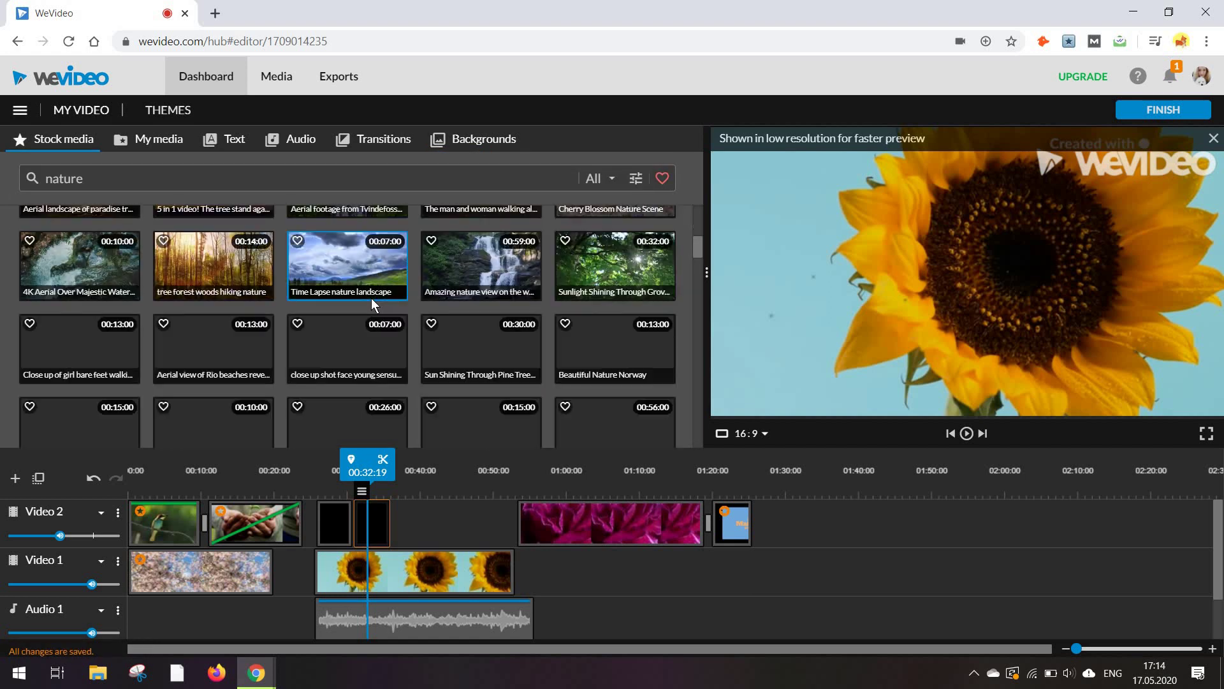
scroll(371, 298, up, 1)
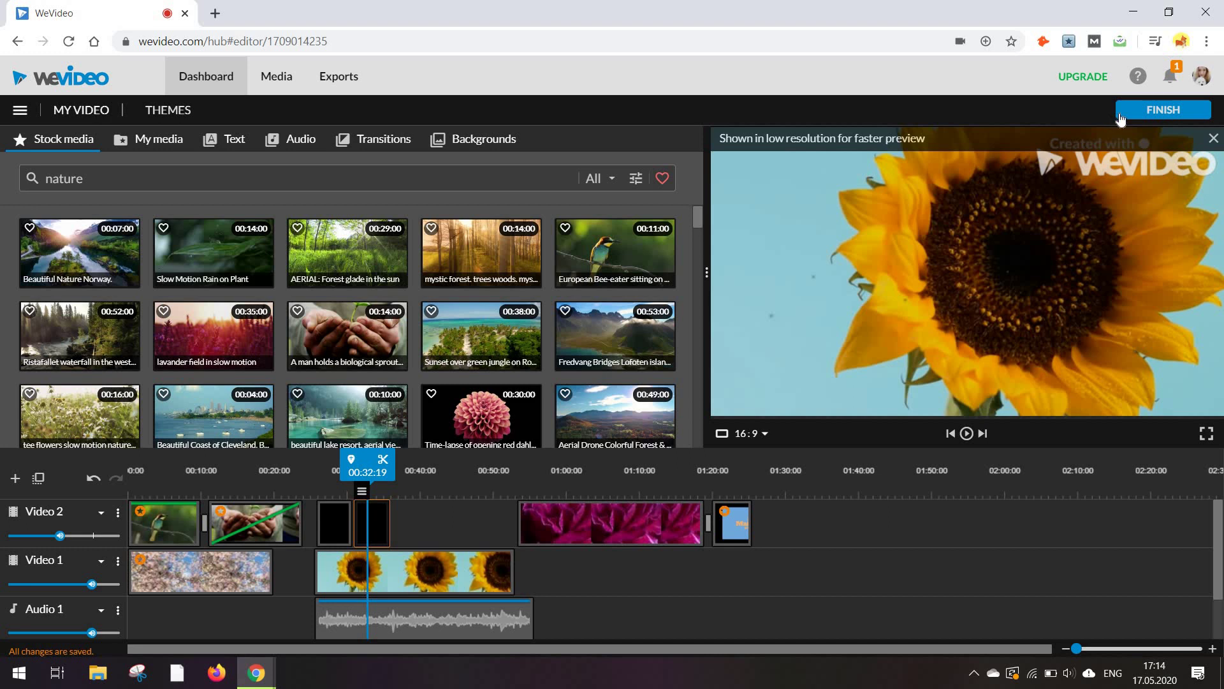
Title the export My Video 4, then return from the export settings to the editor
click(1163, 114)
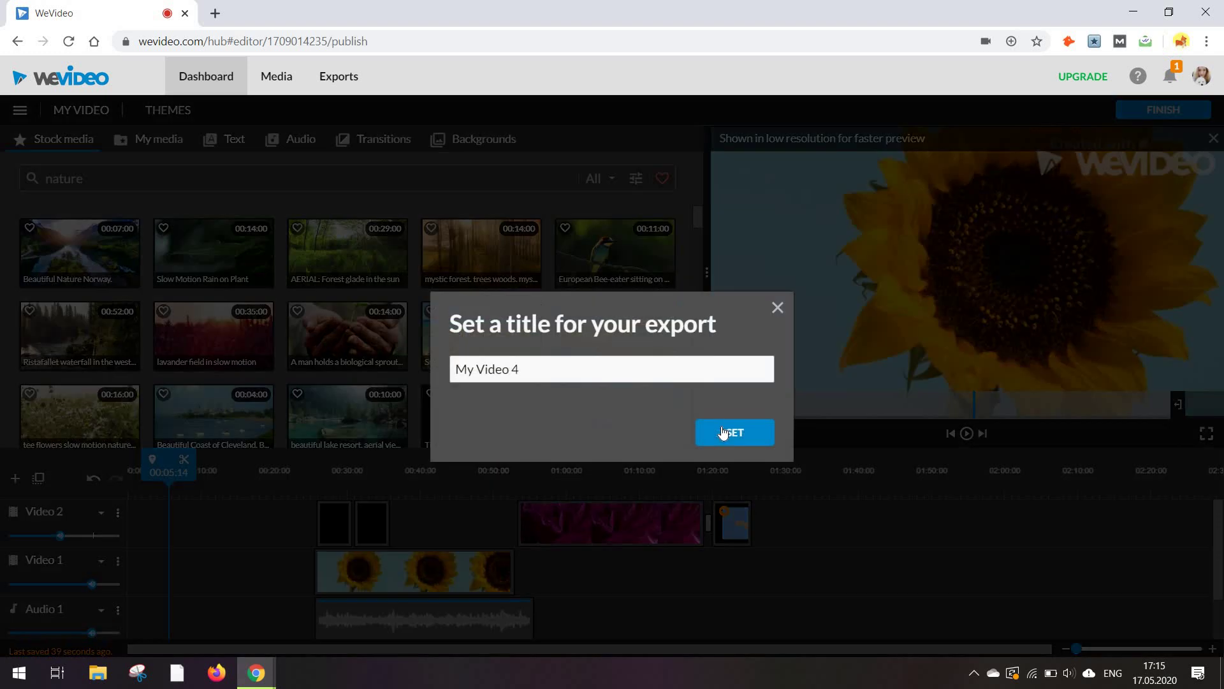
click(755, 422)
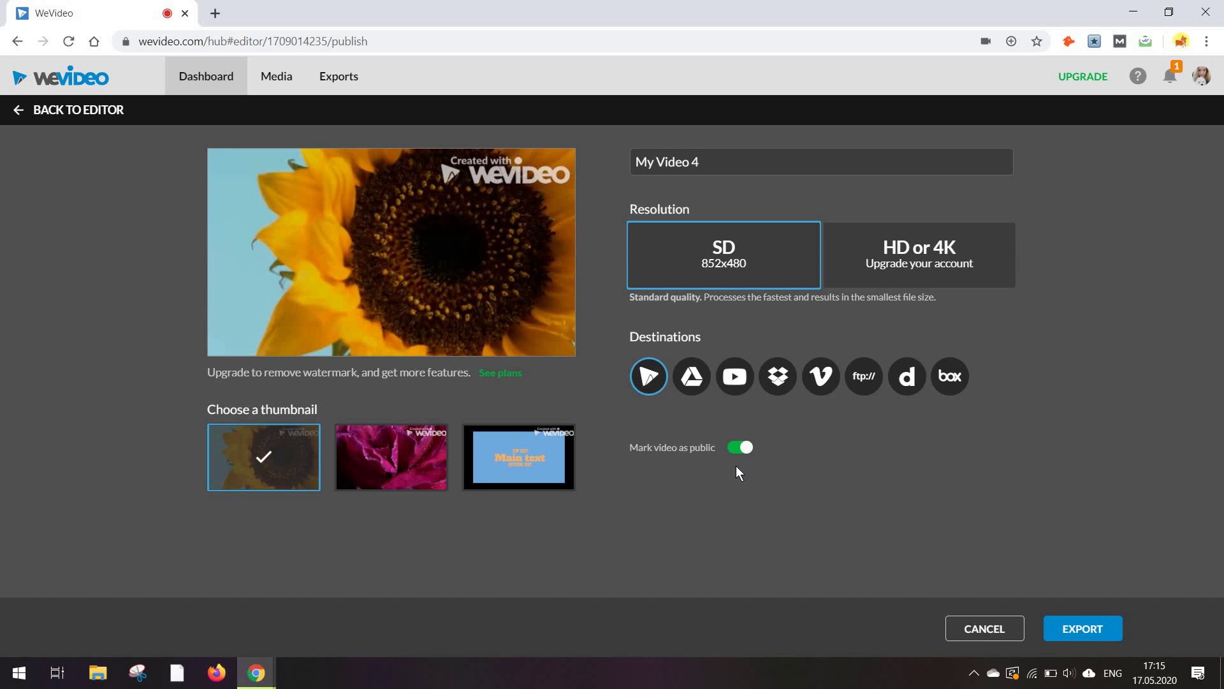
click(979, 616)
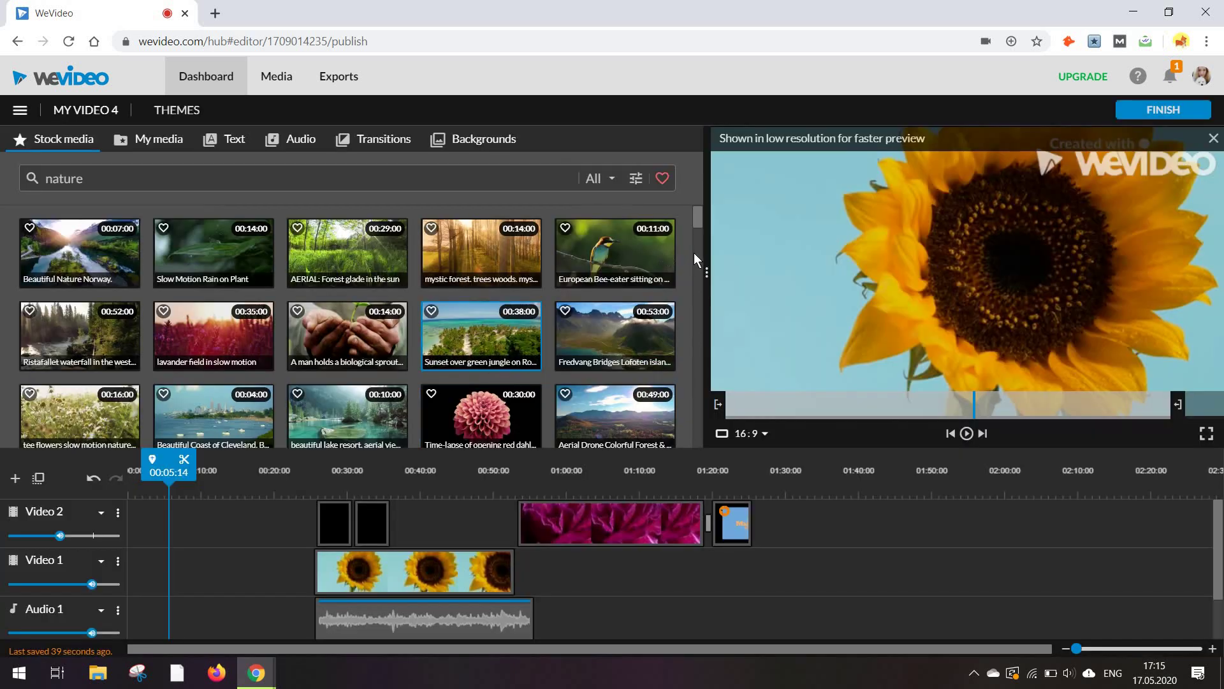